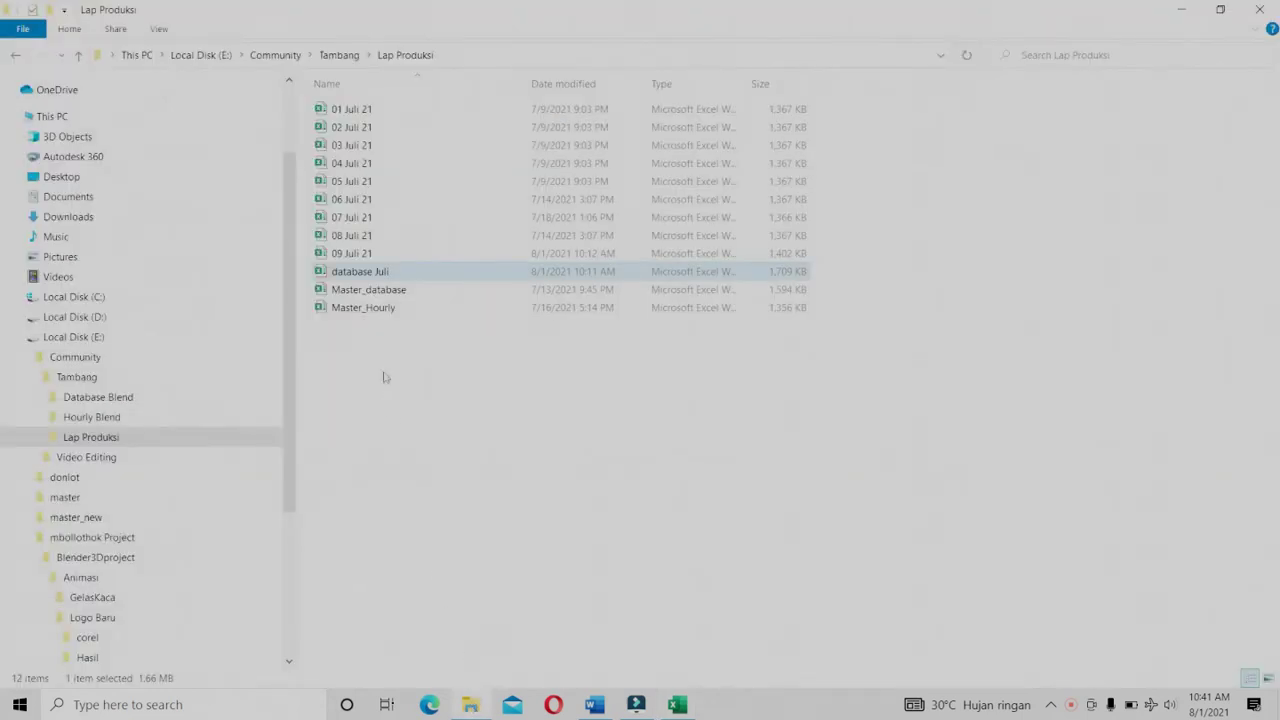
# - Open the 09 Juli 21 workbook and minimize its window to return to the database Juli workbook
pyautogui.click(343, 254)
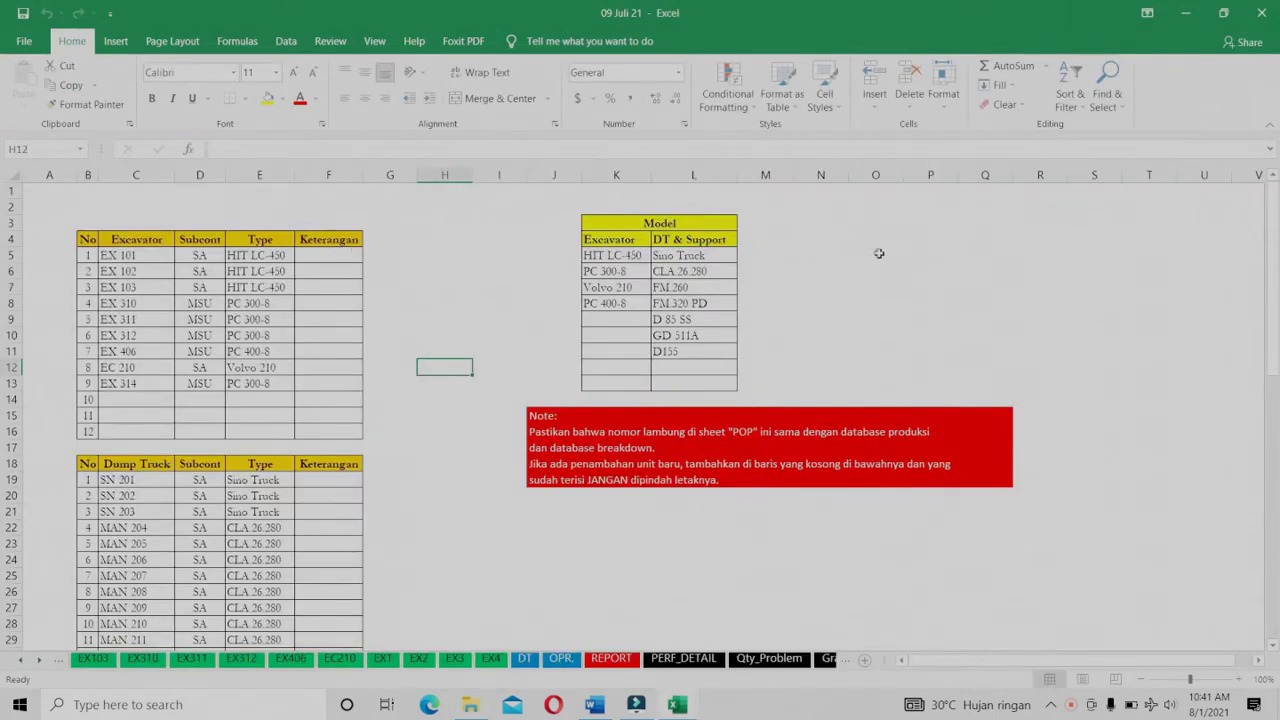
pyautogui.click(1223, 13)
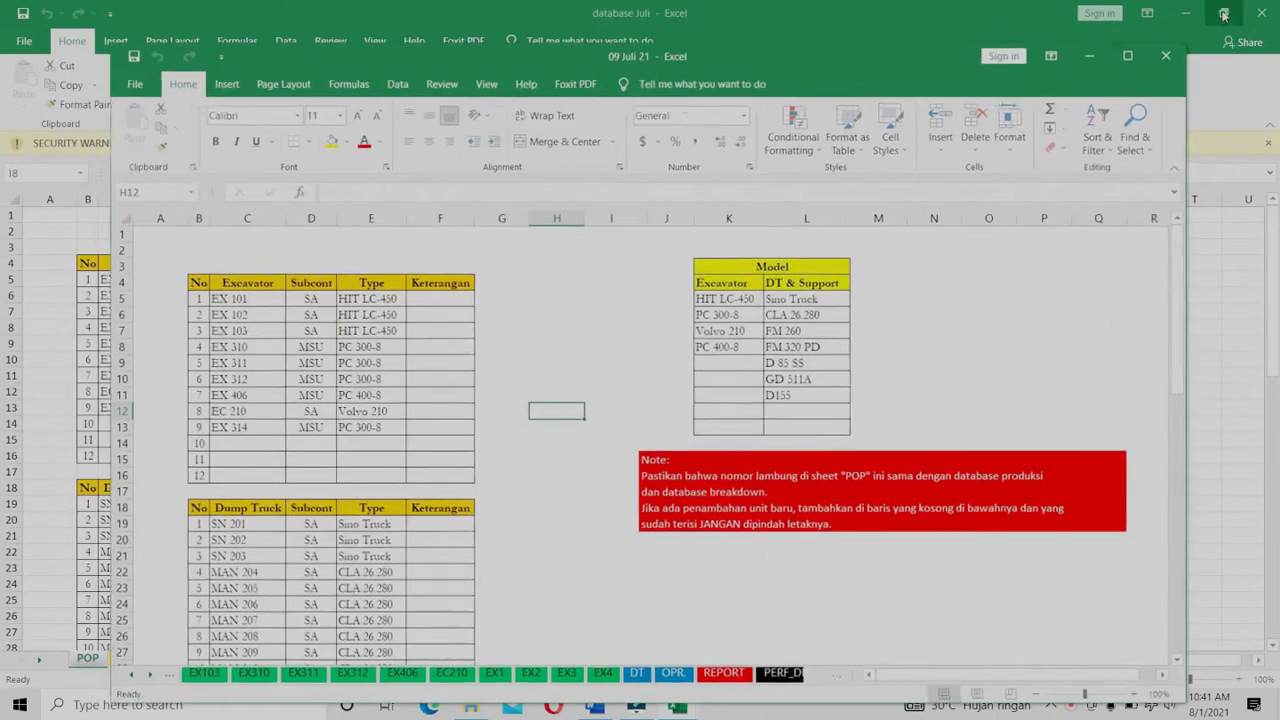
pyautogui.moveTo(531, 62); pyautogui.dragTo(821, 40)
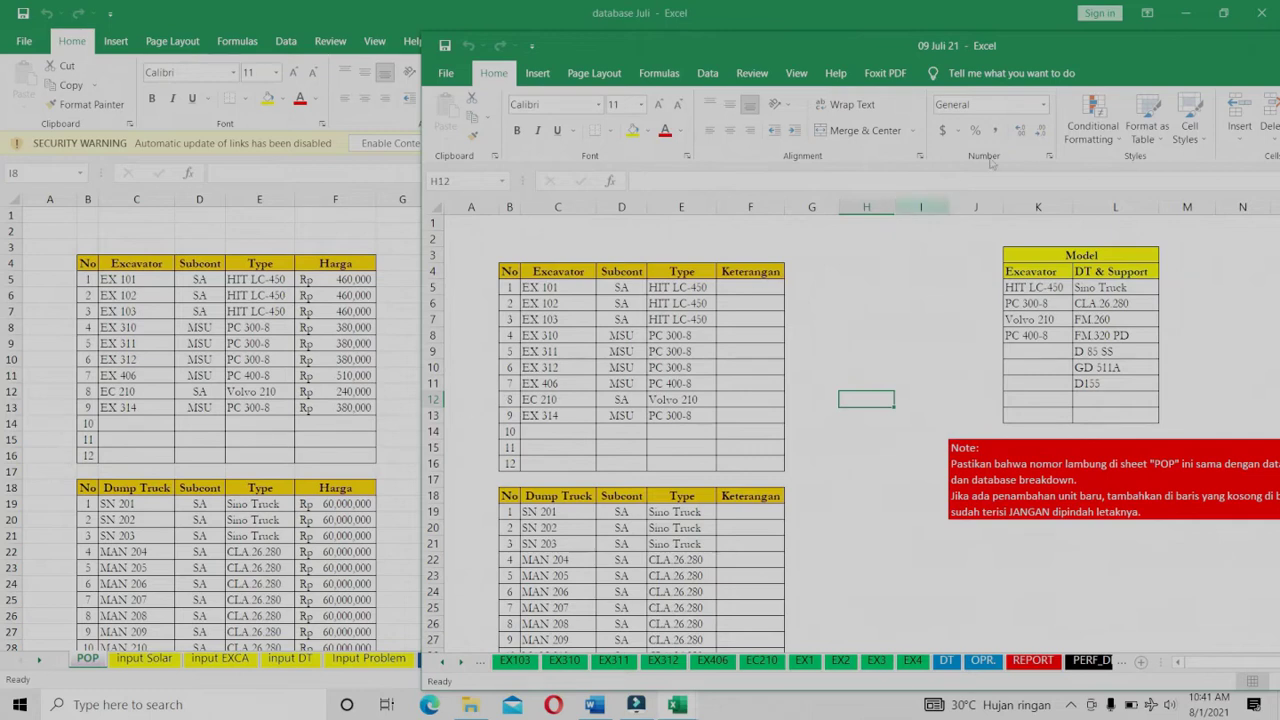
pyautogui.moveTo(1120, 50); pyautogui.dragTo(820, 30)
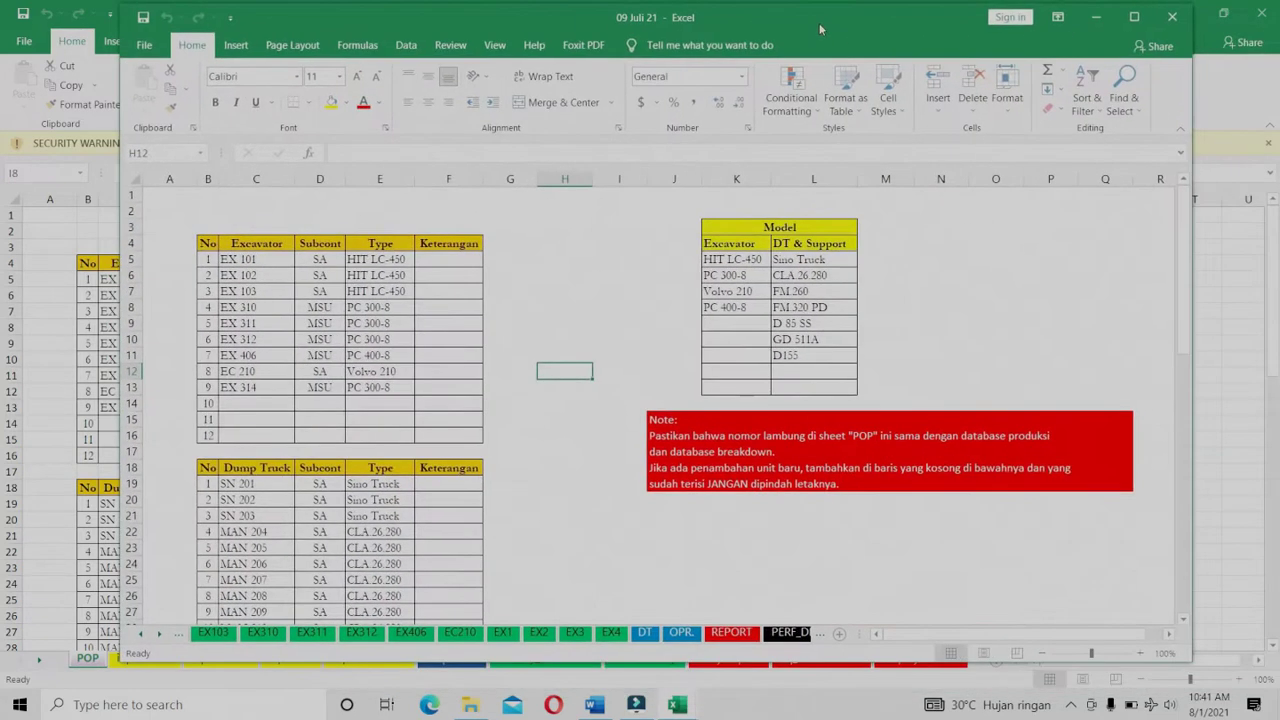
pyautogui.click(1096, 17)
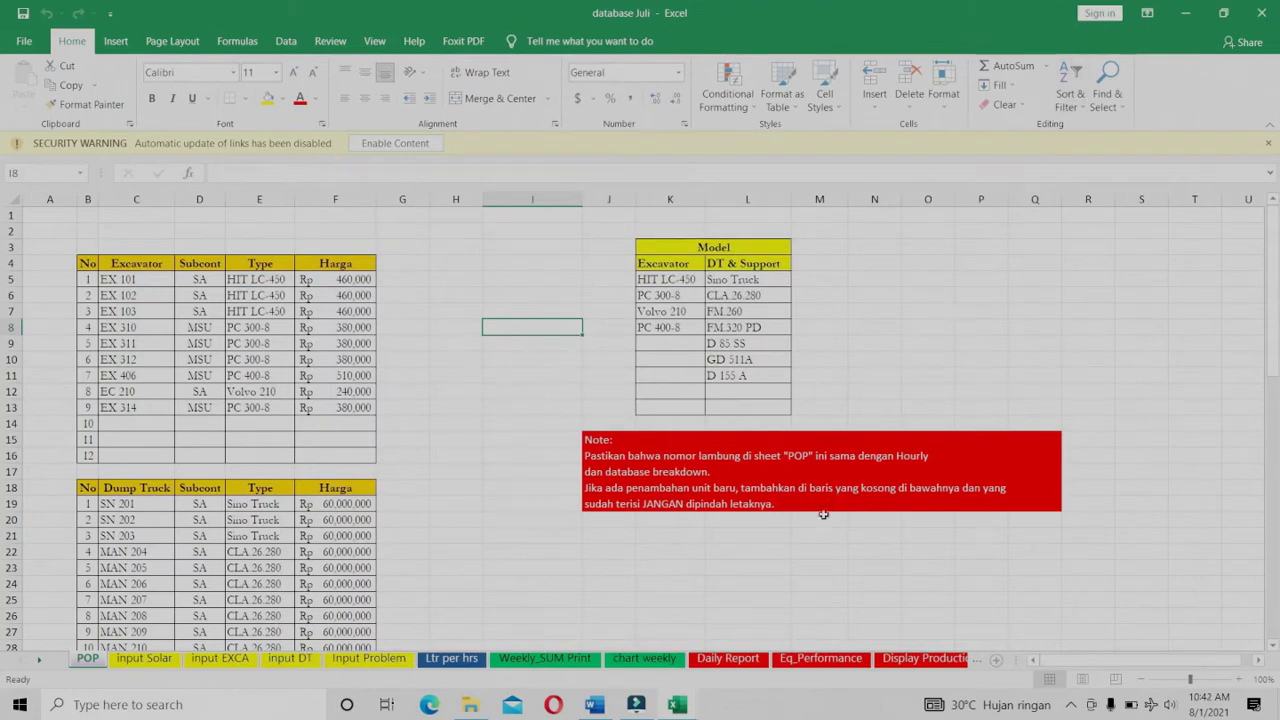
# - Show the Display Production sheet and examine its OB (BCM) columns for Shift 1, Shift 2 and the total
pyautogui.click(915, 664)
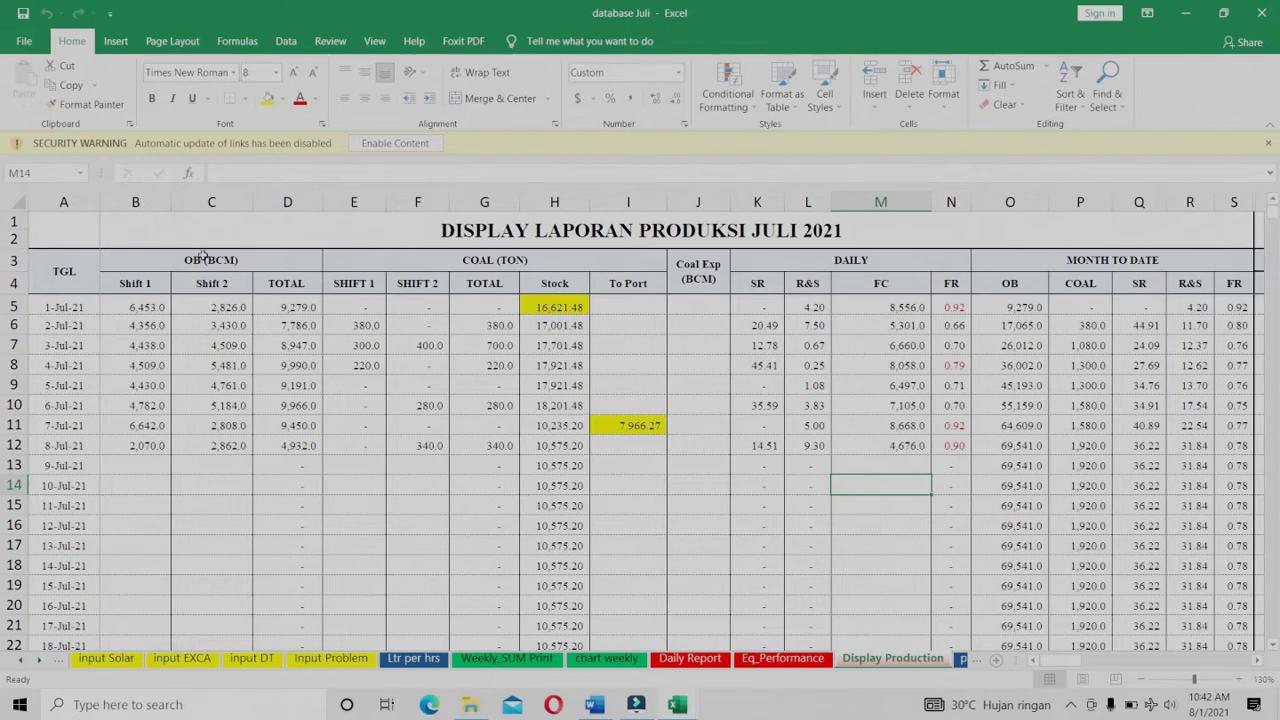
pyautogui.moveTo(162, 260); pyautogui.dragTo(186, 565)
pyautogui.moveTo(135, 283); pyautogui.dragTo(138, 500)
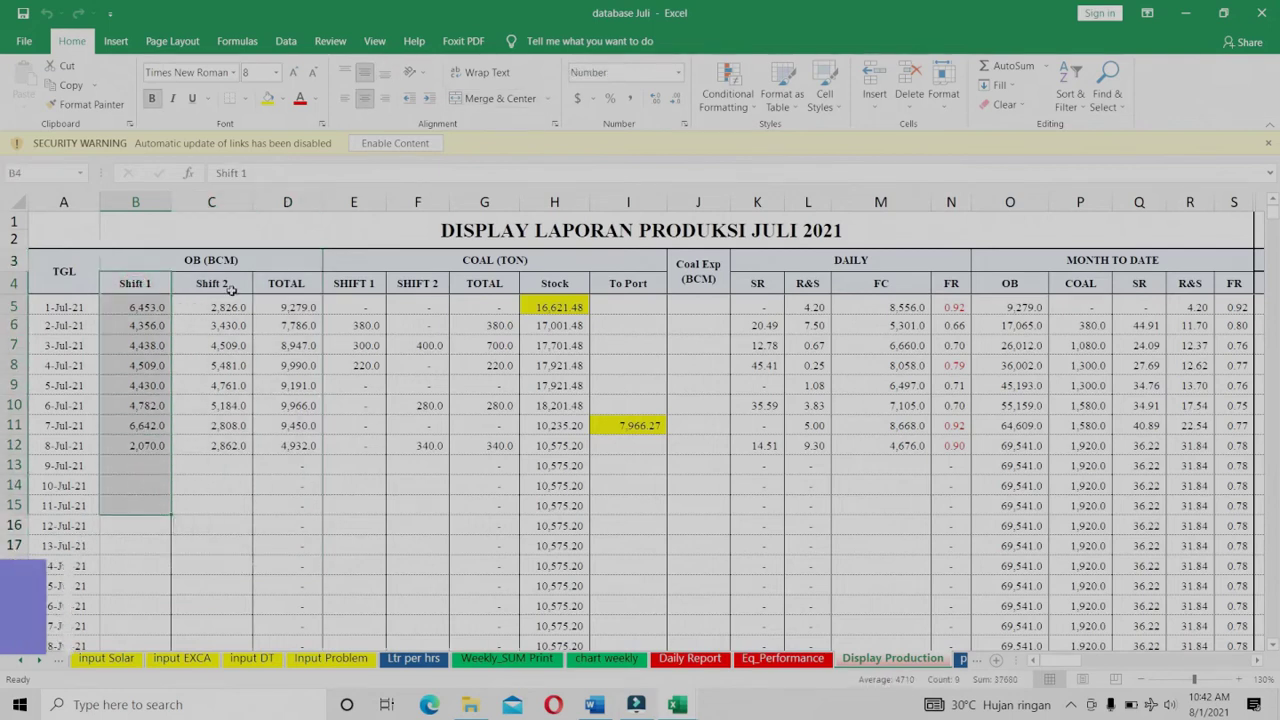
pyautogui.moveTo(212, 283); pyautogui.dragTo(215, 505)
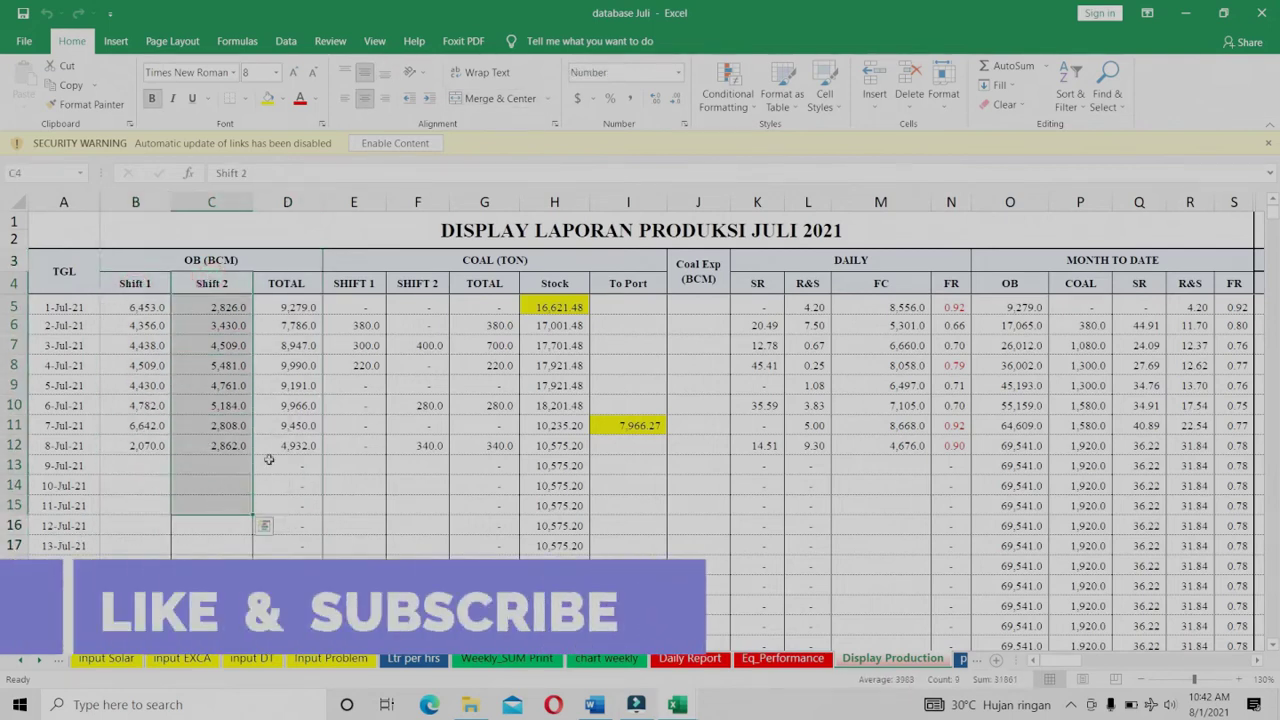
pyautogui.moveTo(286, 283); pyautogui.dragTo(292, 497)
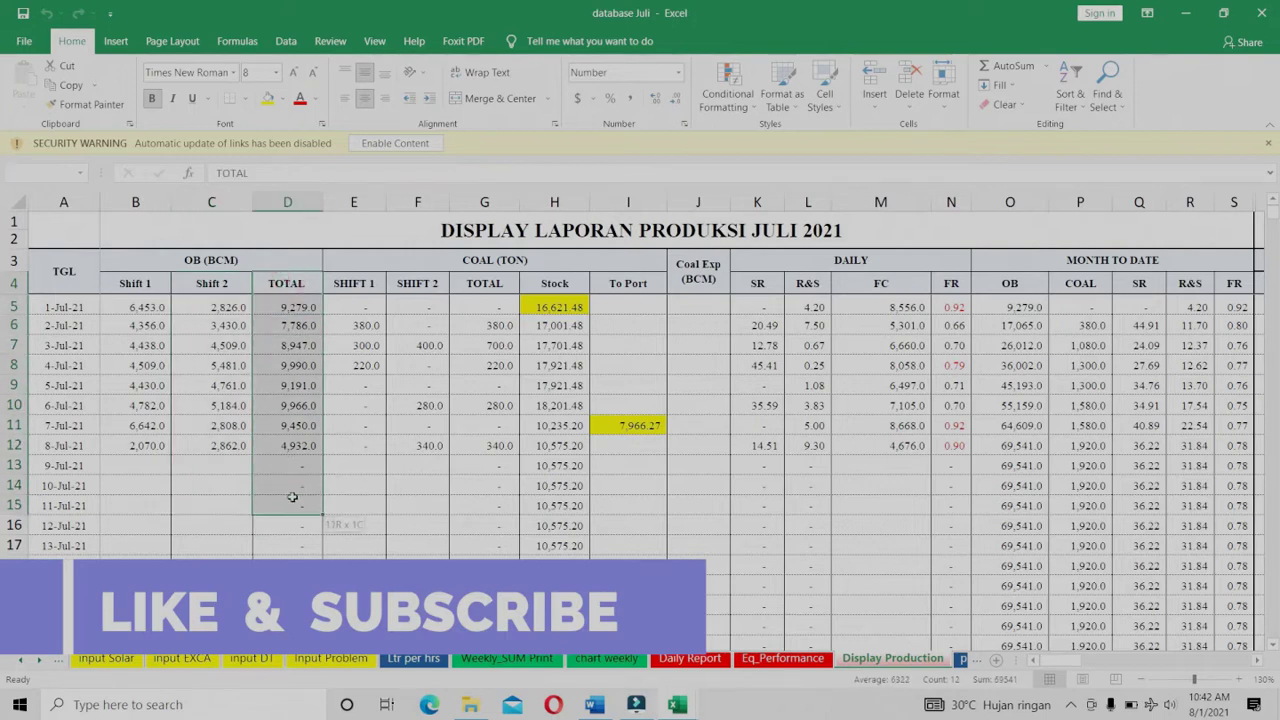
# - Examine the COAL (TON) columns for both shifts, total, stock and To Port, plus the Coal Exp (BCM) column
pyautogui.moveTo(437, 260); pyautogui.dragTo(458, 543)
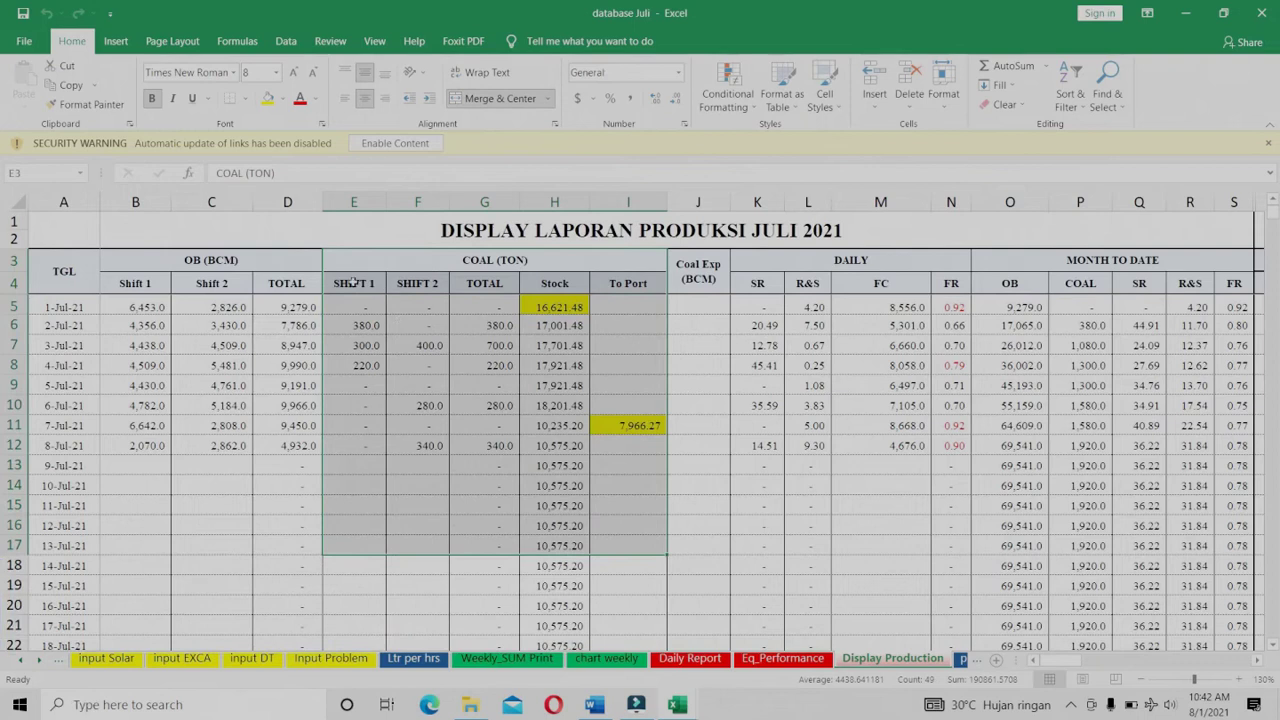
pyautogui.moveTo(353, 283); pyautogui.dragTo(362, 508)
pyautogui.moveTo(417, 283); pyautogui.dragTo(424, 508)
pyautogui.moveTo(482, 283); pyautogui.dragTo(505, 488)
pyautogui.moveTo(554, 279); pyautogui.dragTo(553, 507)
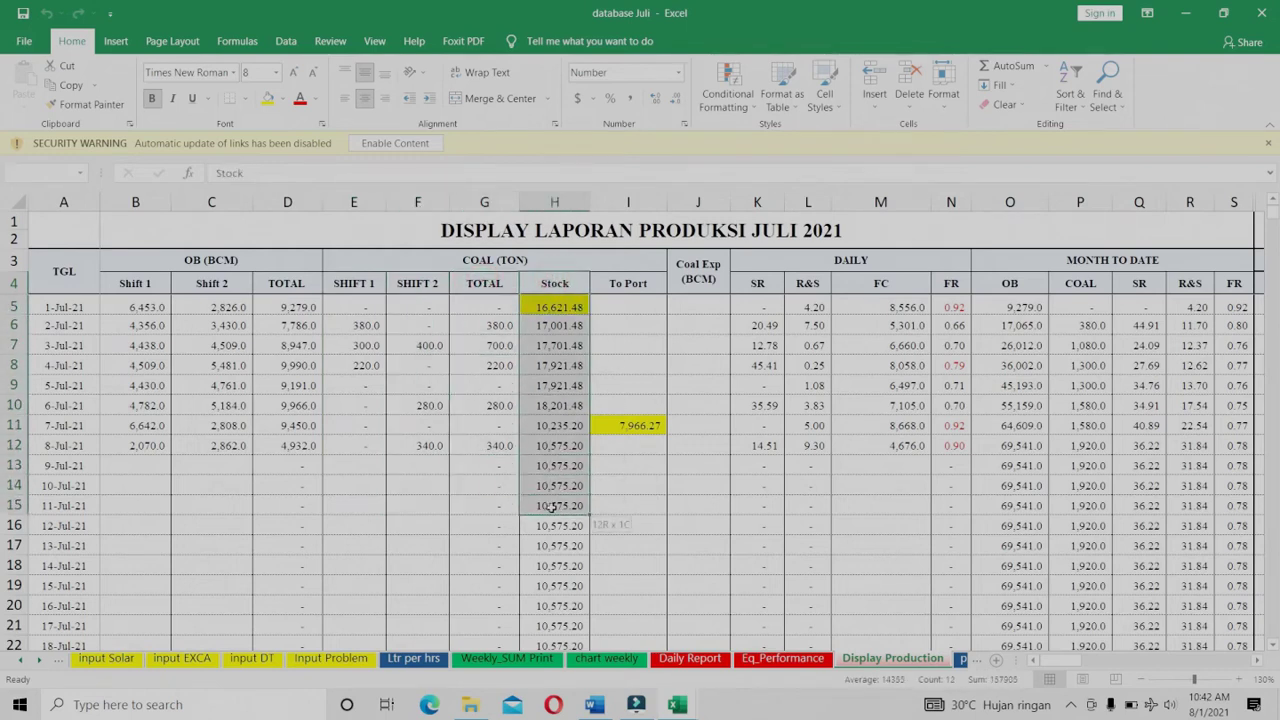
pyautogui.moveTo(628, 283); pyautogui.dragTo(626, 503)
pyautogui.moveTo(686, 263); pyautogui.dragTo(698, 556)
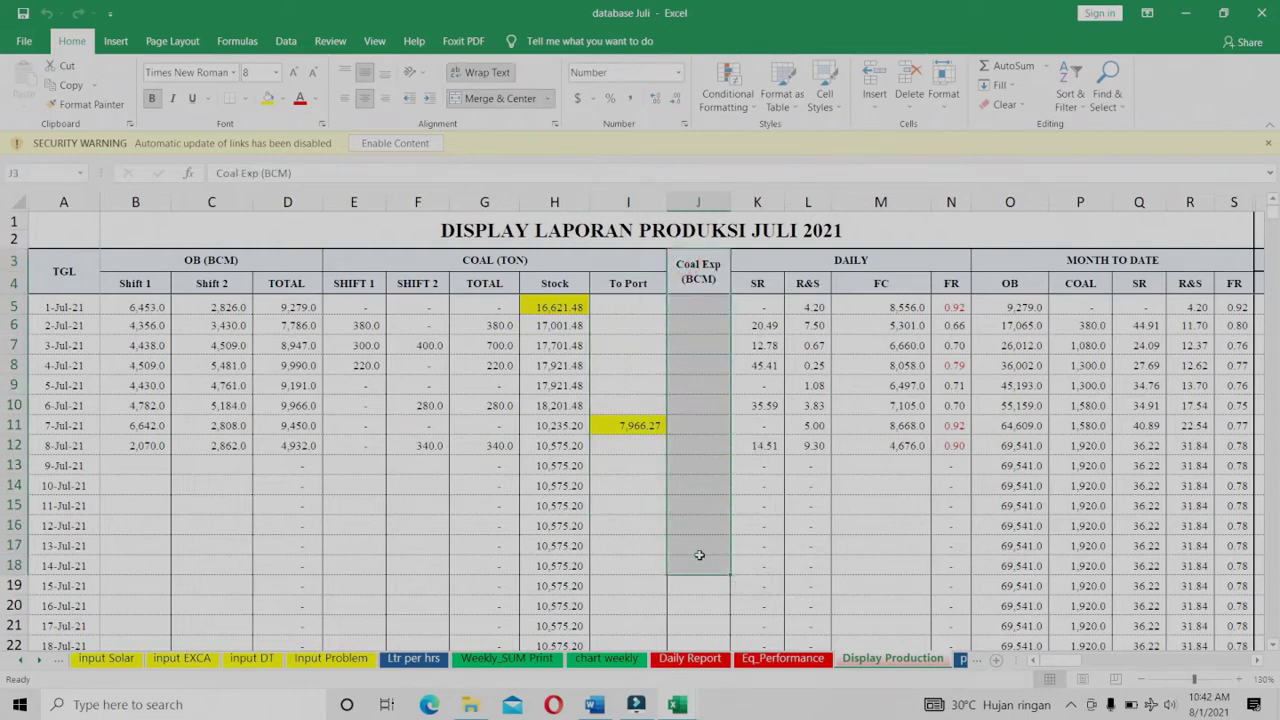
# - Examine the DAILY section's SR, R&S, FC and FR columns in the production display
pyautogui.moveTo(801, 261); pyautogui.dragTo(810, 546)
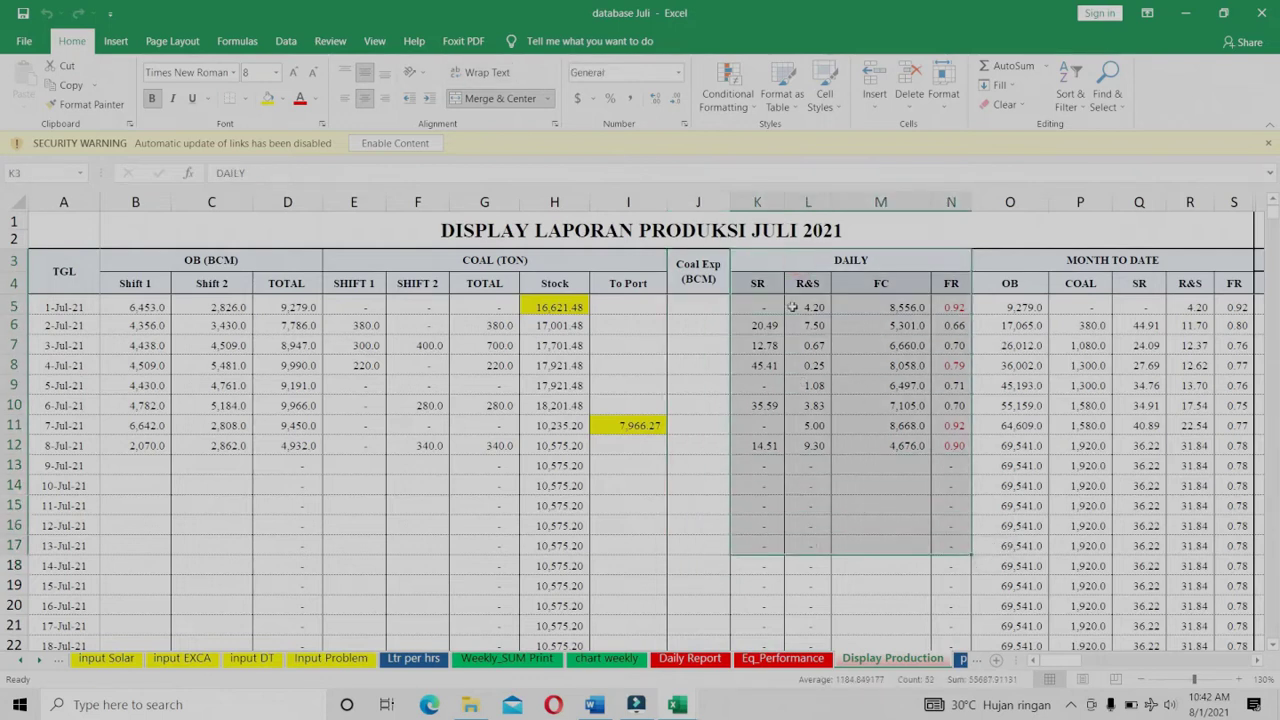
pyautogui.moveTo(763, 283); pyautogui.dragTo(765, 566)
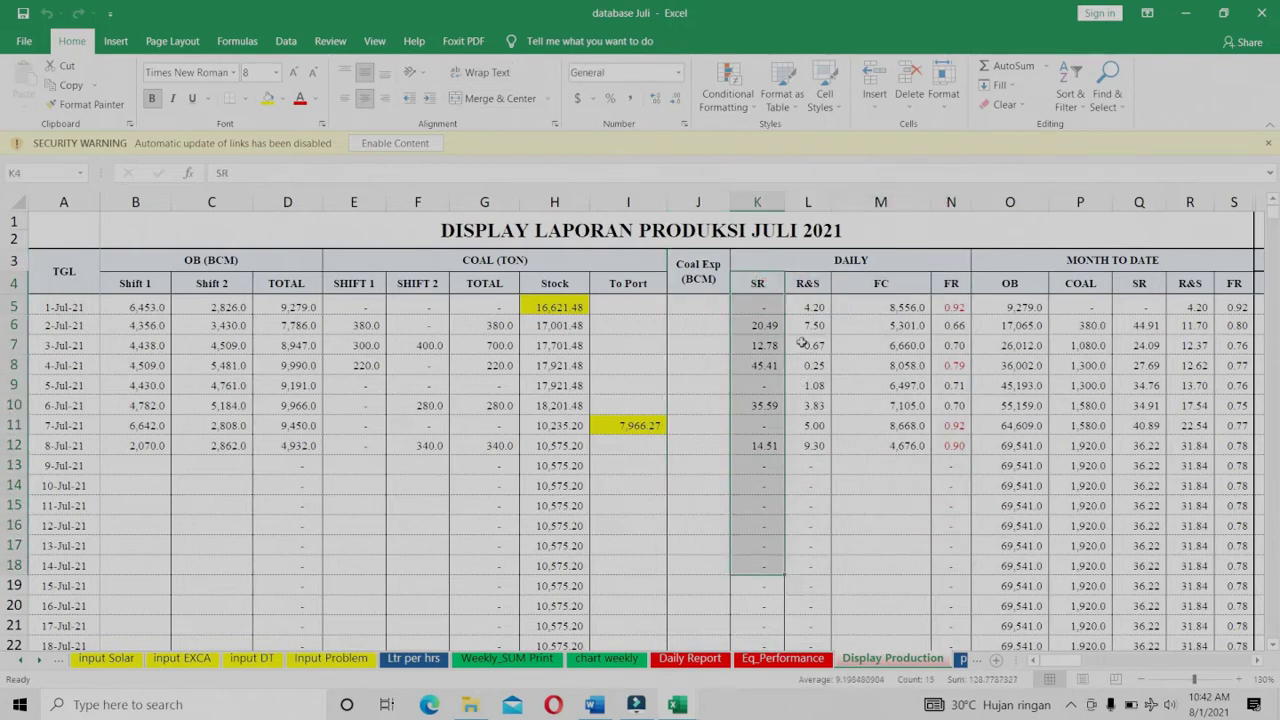
pyautogui.moveTo(806, 285); pyautogui.dragTo(830, 518)
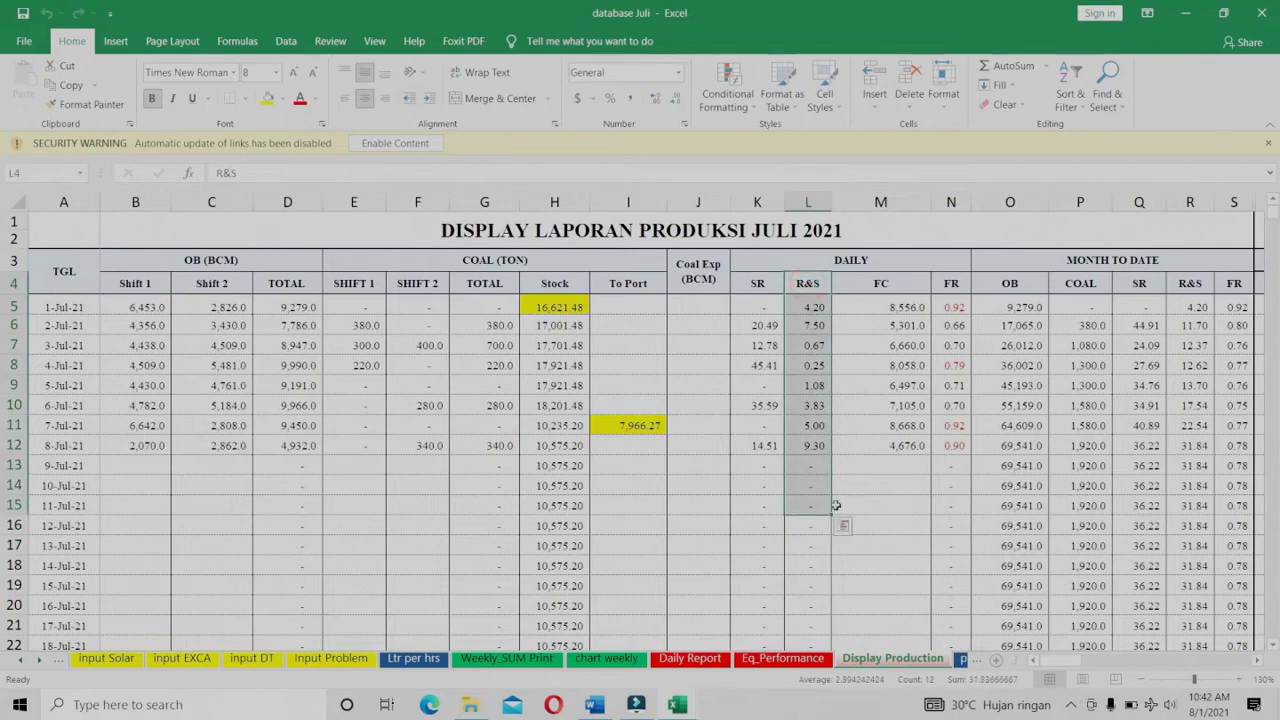
pyautogui.moveTo(874, 283); pyautogui.dragTo(876, 510)
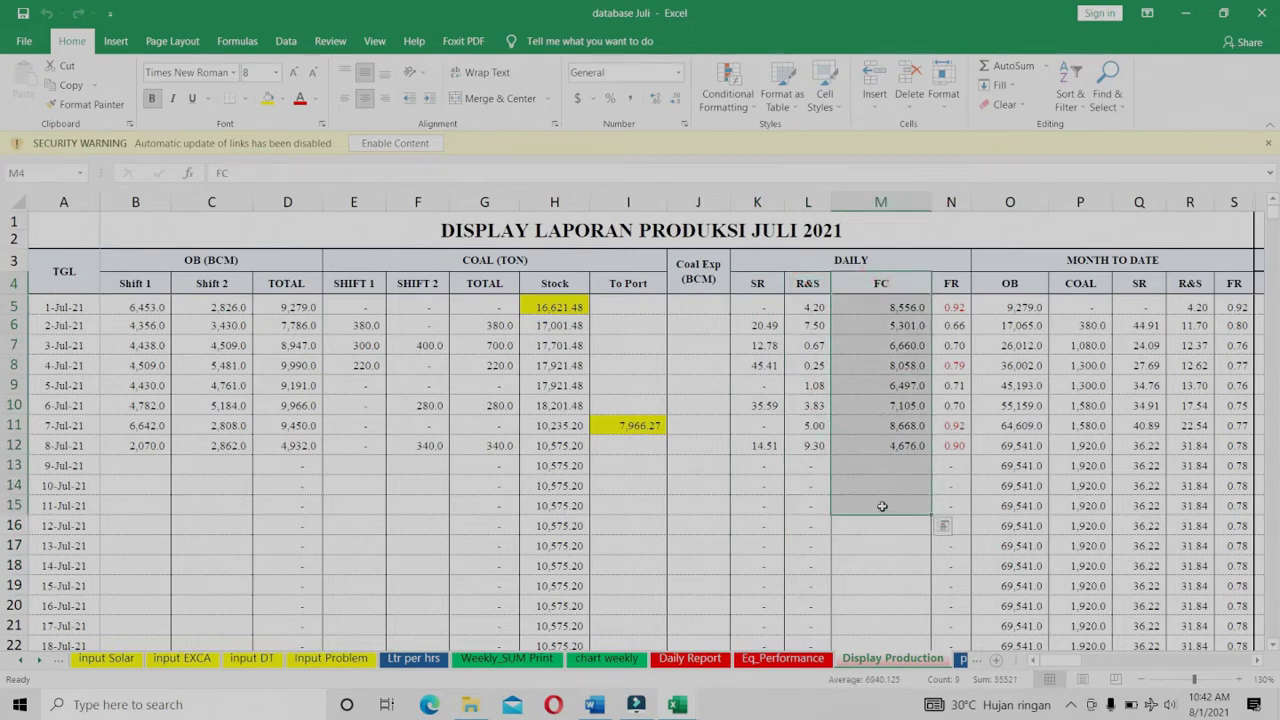
pyautogui.moveTo(951, 283); pyautogui.dragTo(960, 548)
# - Examine the MONTH TO DATE section's OB, COAL, SR, R&S and FR columns
pyautogui.moveTo(1044, 254); pyautogui.dragTo(1036, 606)
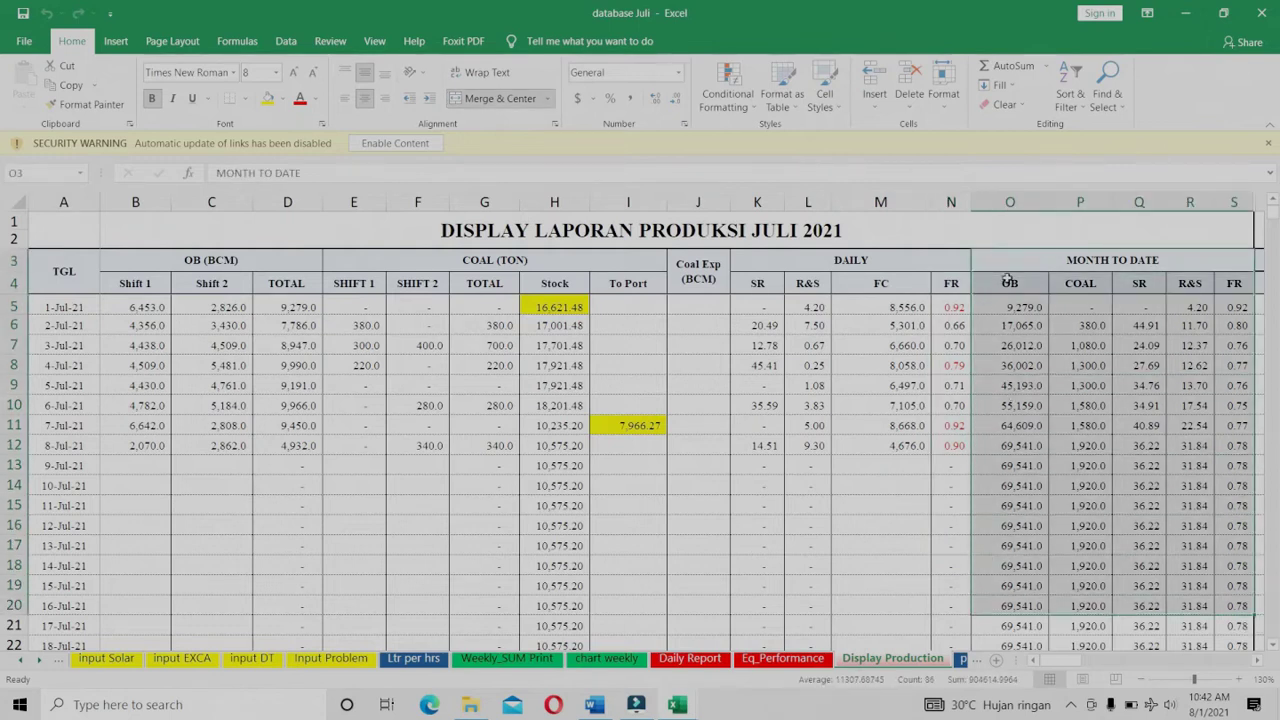
pyautogui.moveTo(1009, 283); pyautogui.dragTo(1030, 606)
pyautogui.moveTo(1082, 285); pyautogui.dragTo(1084, 594)
pyautogui.moveTo(1138, 286); pyautogui.dragTo(1138, 592)
pyautogui.moveTo(1187, 285); pyautogui.dragTo(1188, 590)
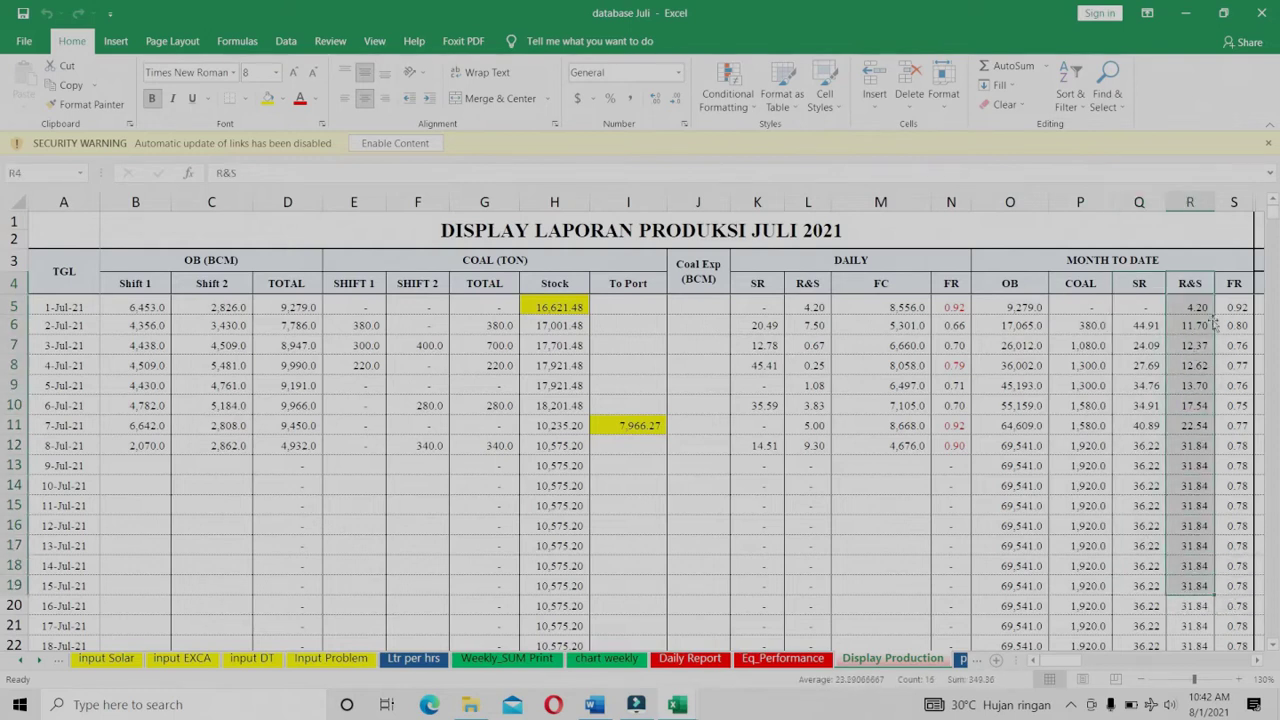
pyautogui.moveTo(1233, 284); pyautogui.dragTo(1244, 626)
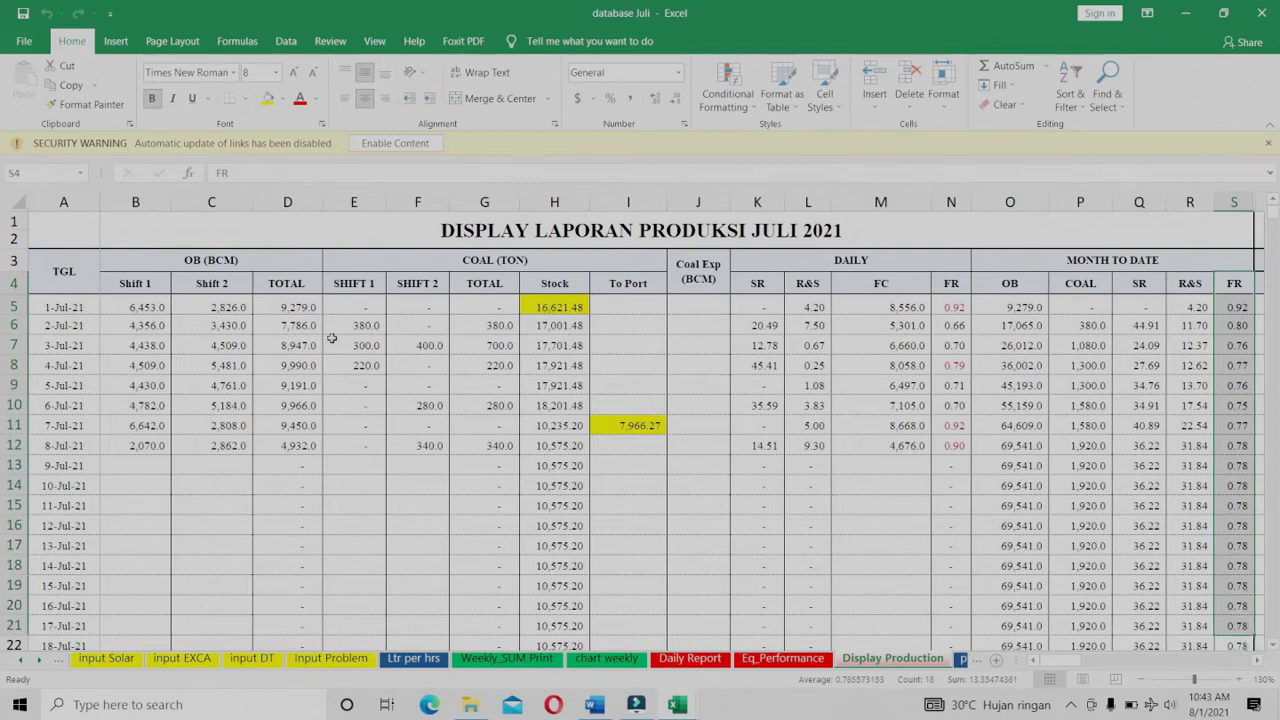
# - Select the 9-Jul-21 OB Shift 1 cell and bring up the REPORT sheet of the 09 Juli 21 workbook, maximized
pyautogui.moveTo(135, 285); pyautogui.dragTo(146, 540)
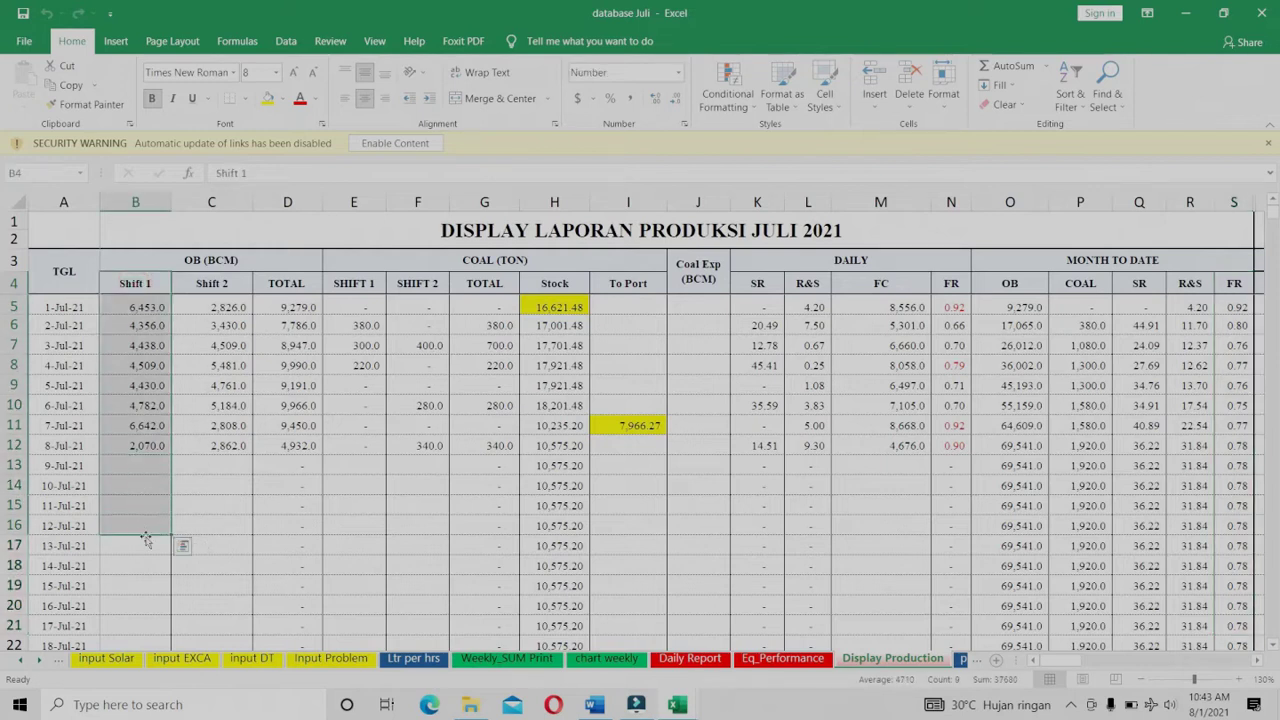
pyautogui.click(117, 463)
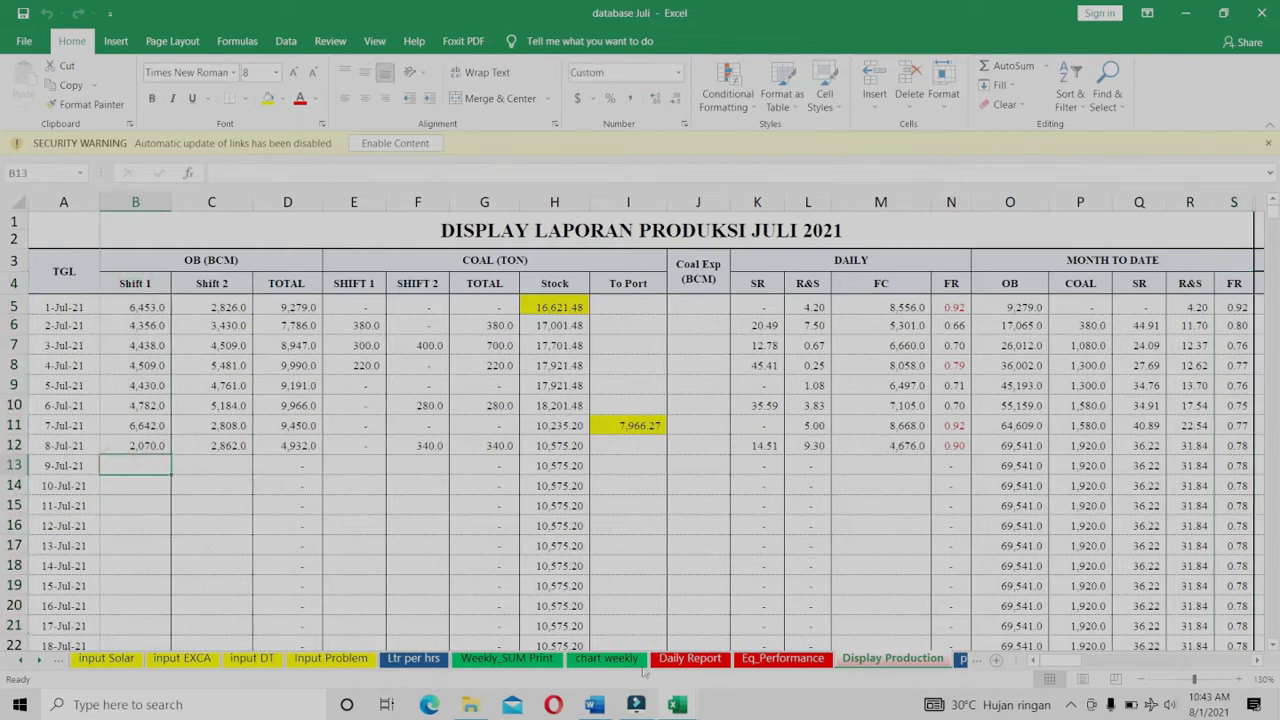
pyautogui.moveTo(677, 706)
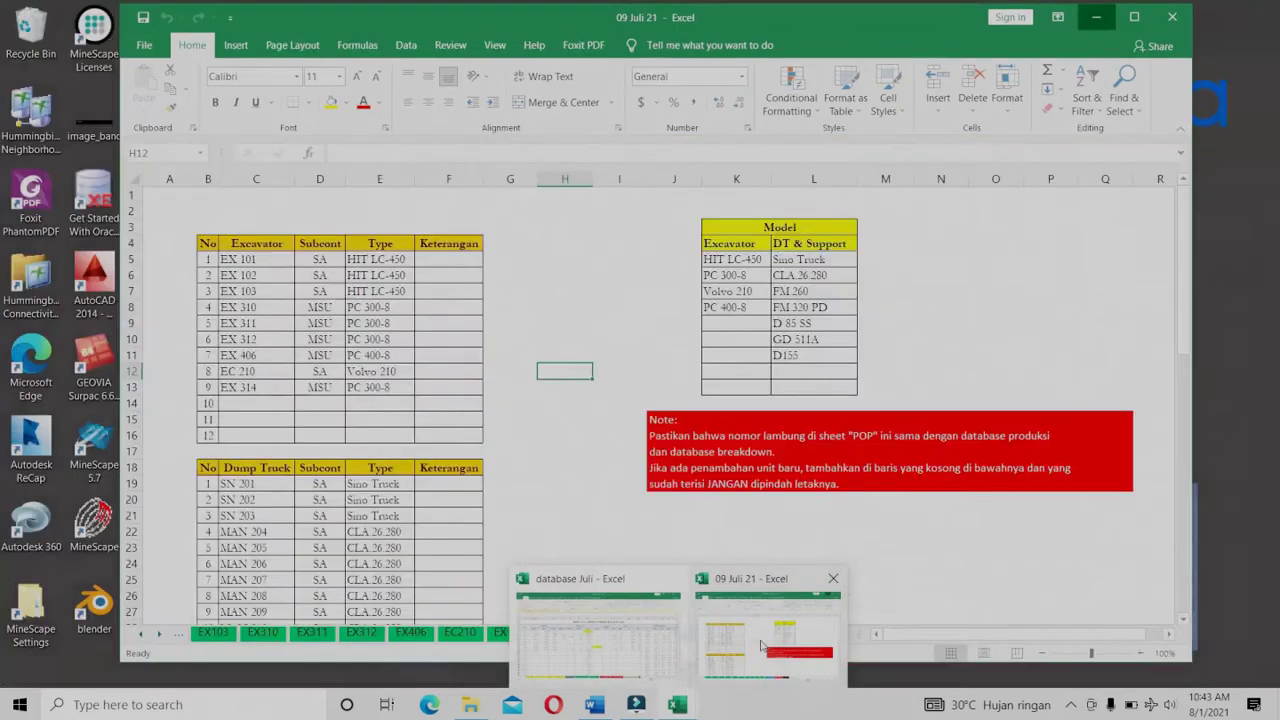
pyautogui.click(762, 646)
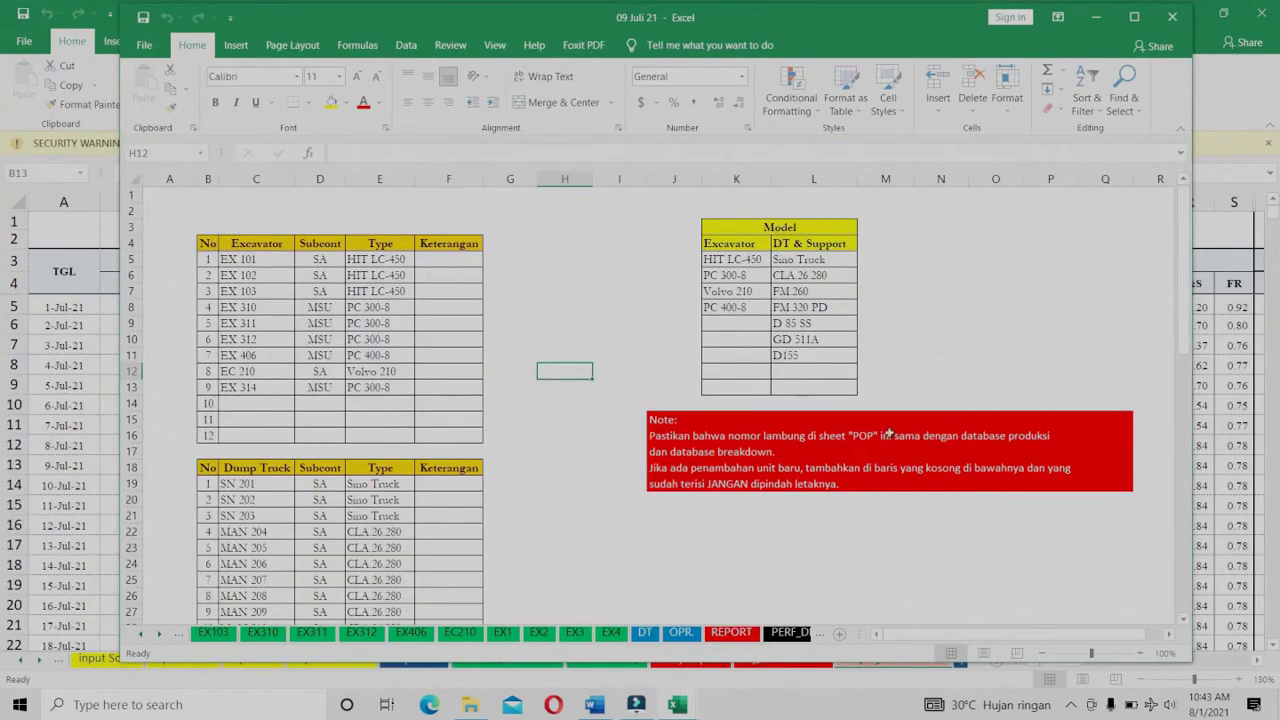
pyautogui.click(1134, 17)
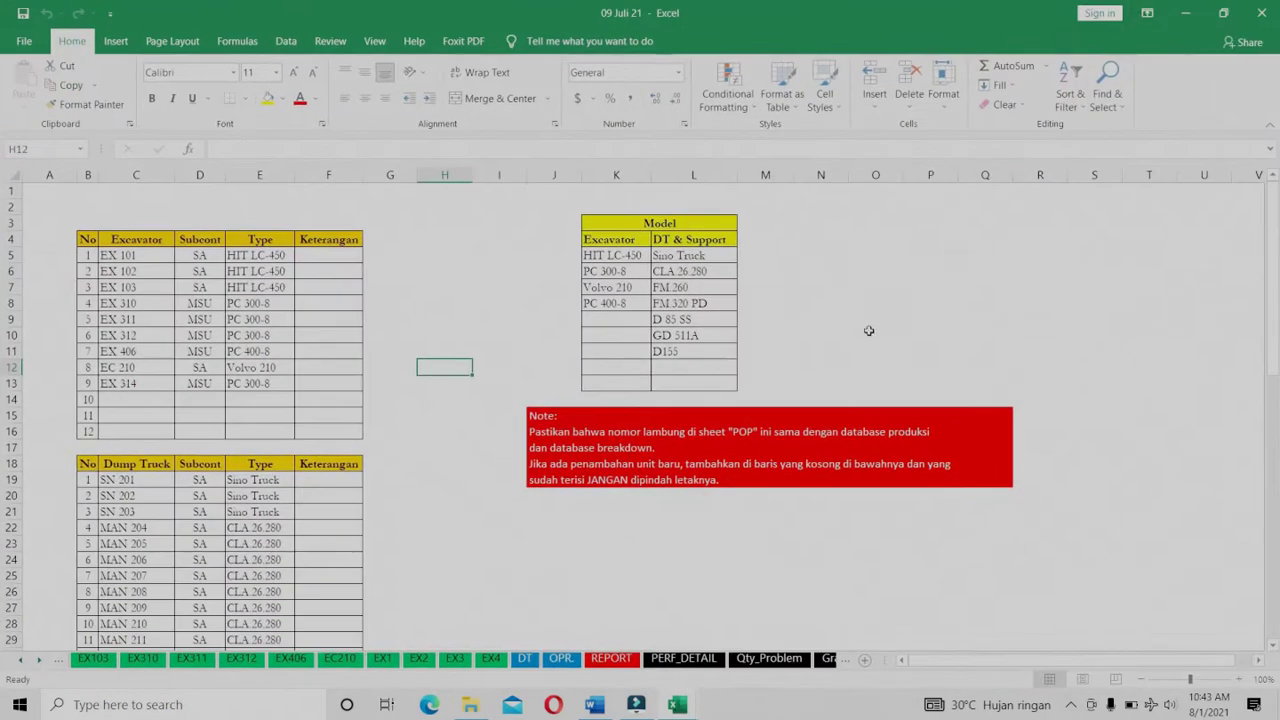
pyautogui.click(607, 660)
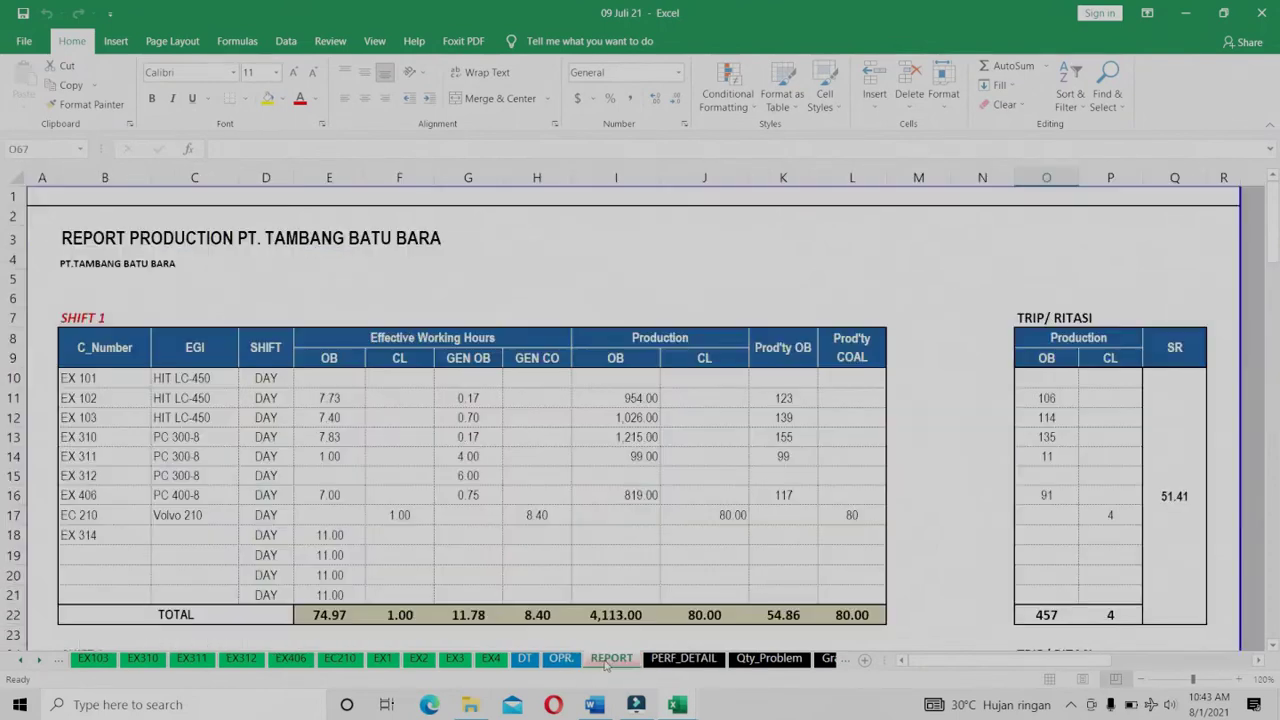
# - Copy the Shift 1 OB production total from REPORT into the 9-Jul-21 OB Shift 1 cell of database Juli as a value
pyautogui.click(79, 322)
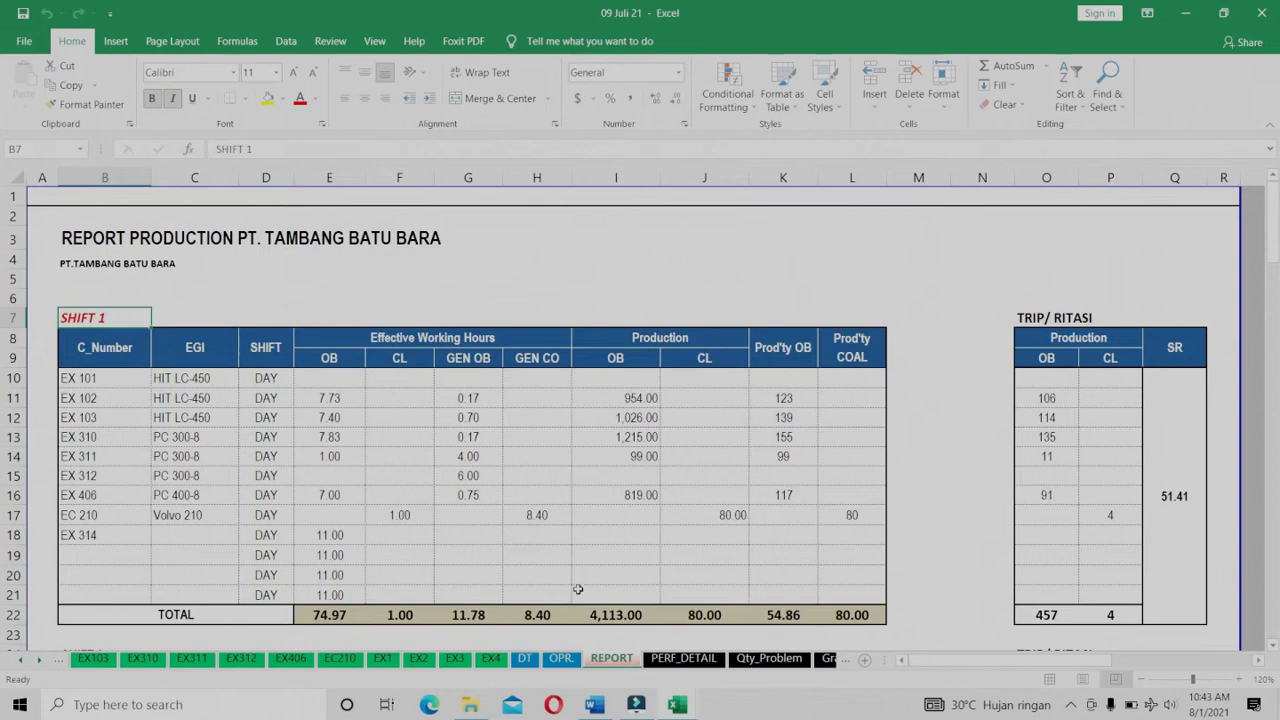
pyautogui.click(605, 614)
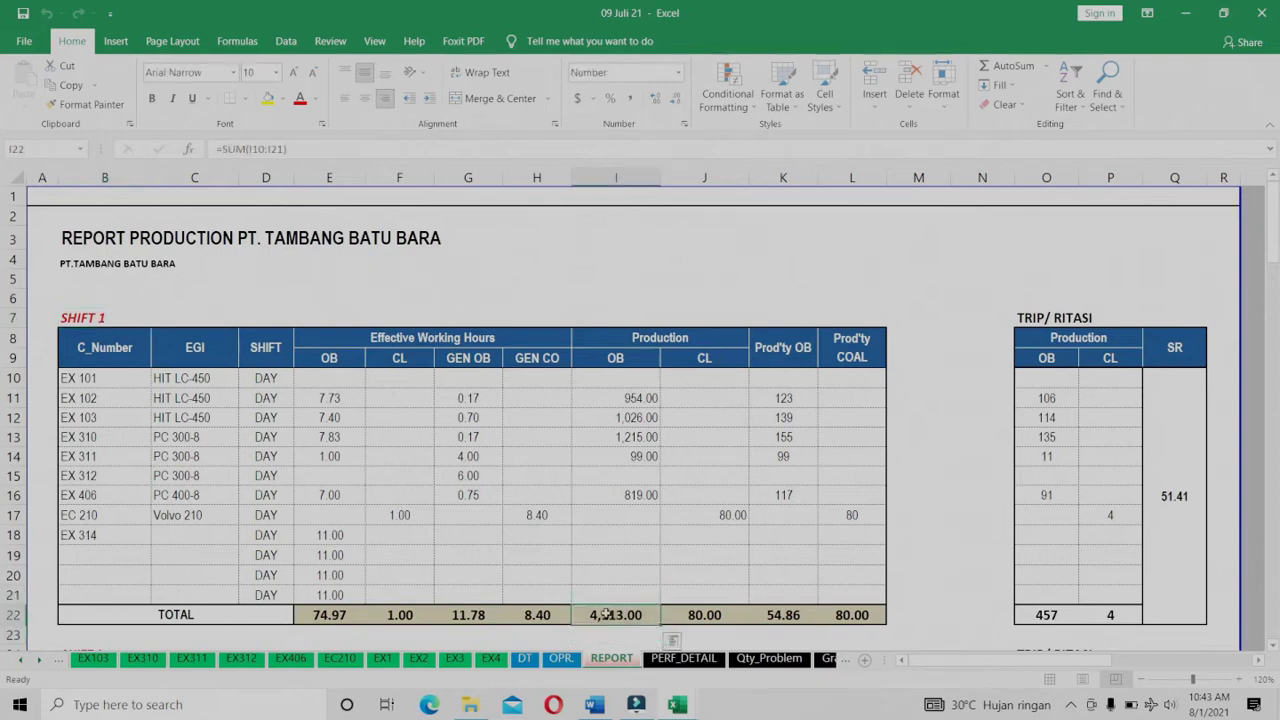
pyautogui.rightClick(607, 617)
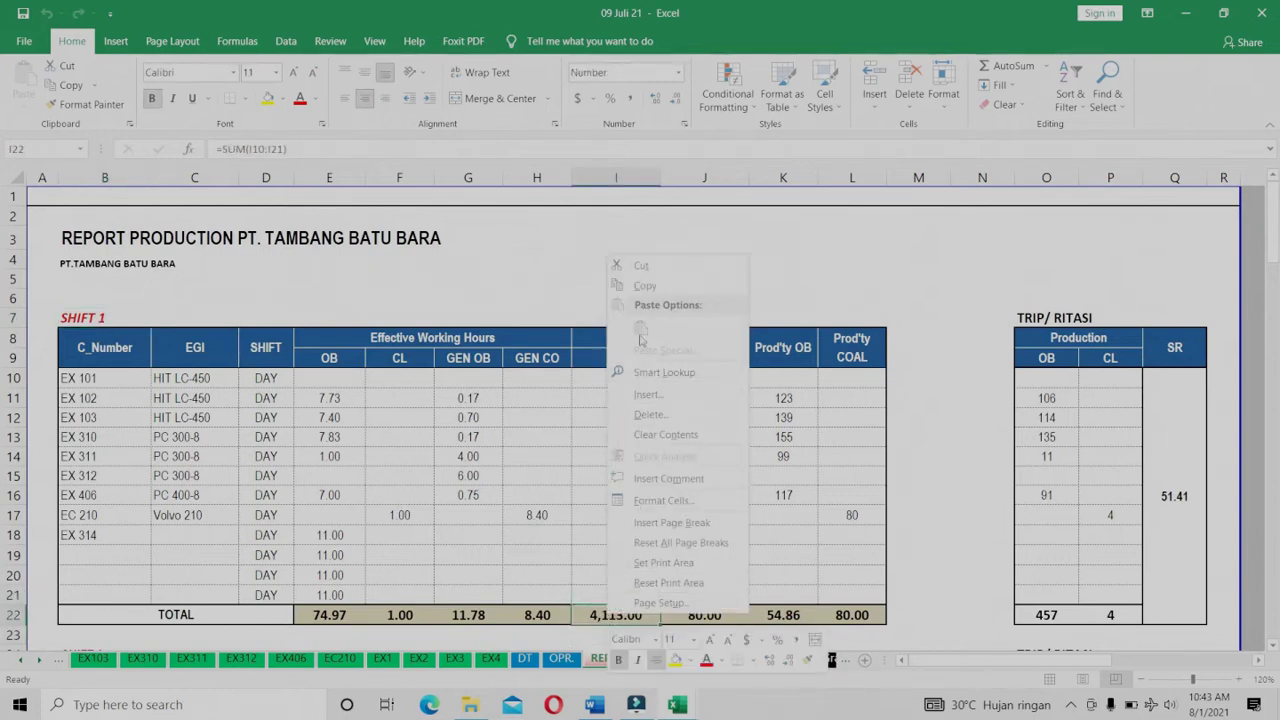
pyautogui.click(645, 287)
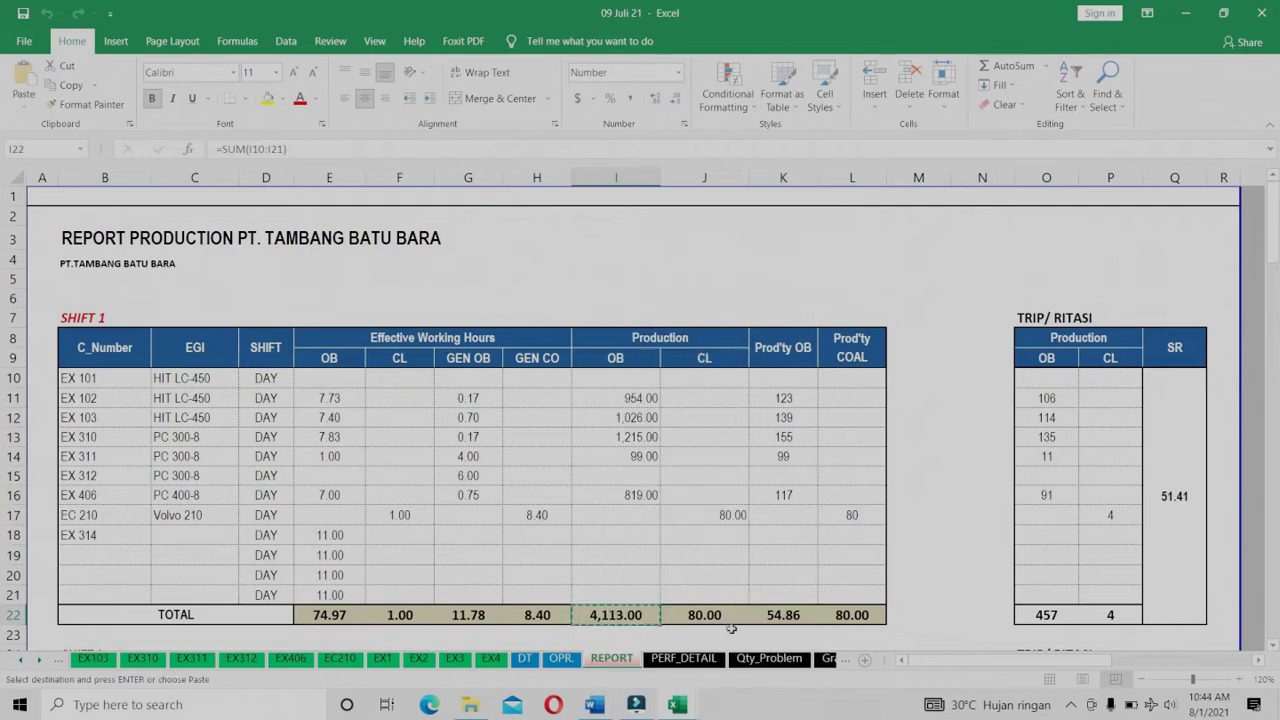
pyautogui.moveTo(677, 704)
pyautogui.click(632, 657)
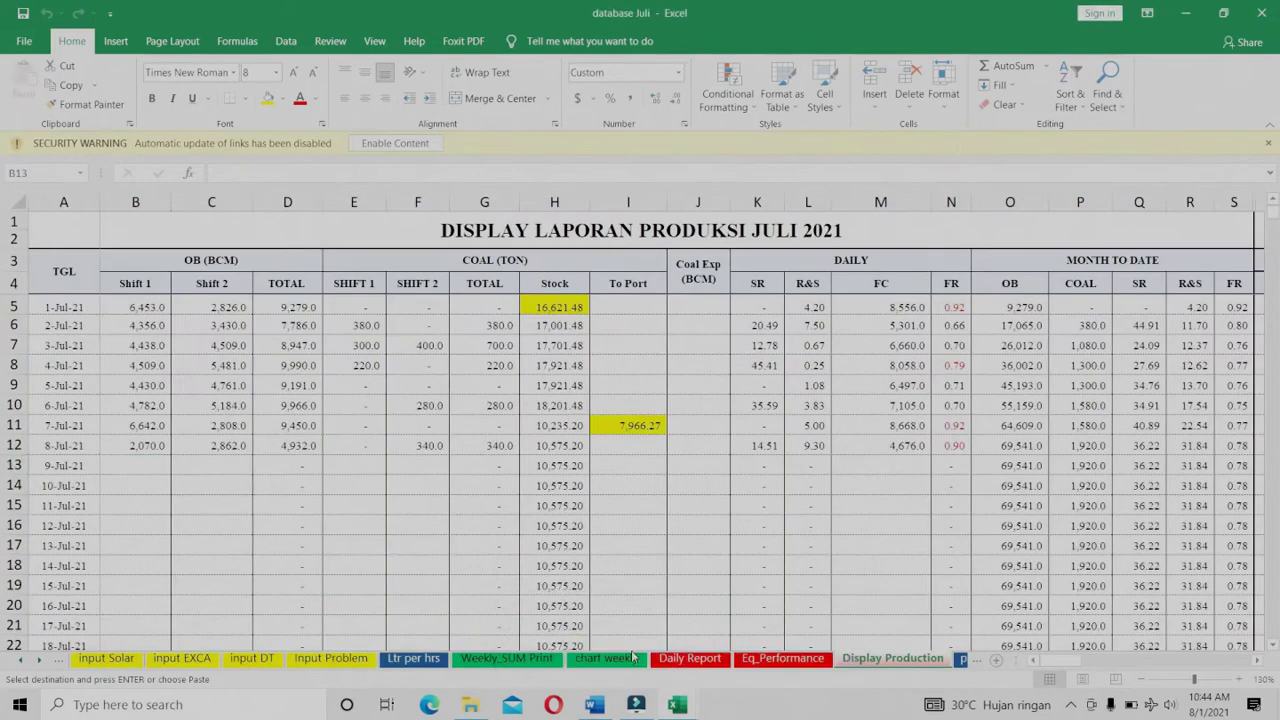
pyautogui.rightClick(125, 464)
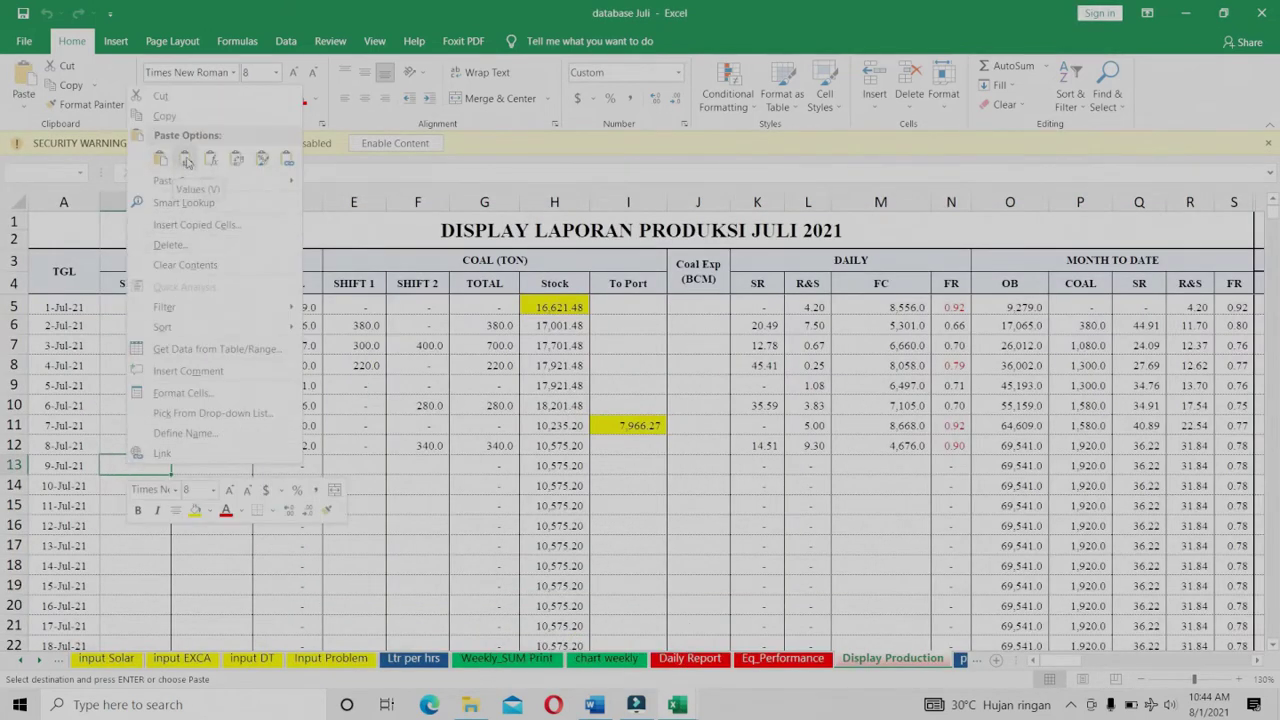
pyautogui.click(186, 162)
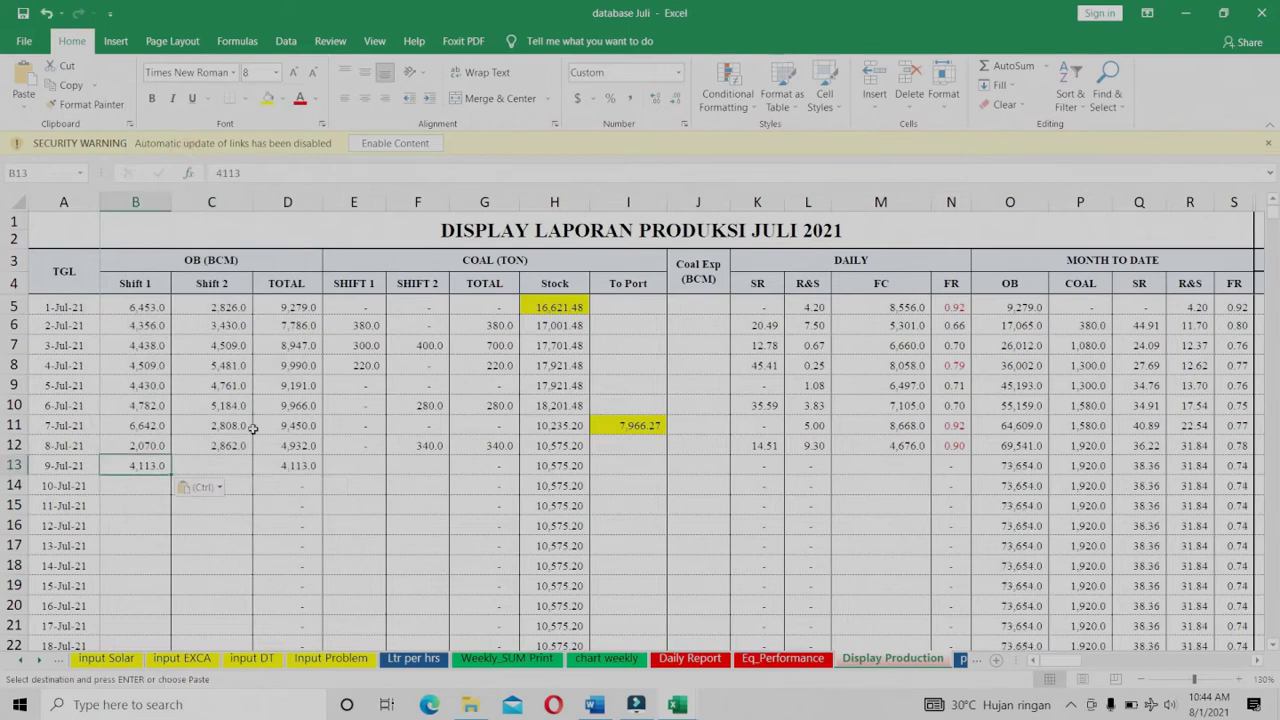
# - Copy the Shift 1 CL production total from REPORT into the 9-Jul-21 COAL Shift 1 cell of database Juli as a value
pyautogui.click(353, 464)
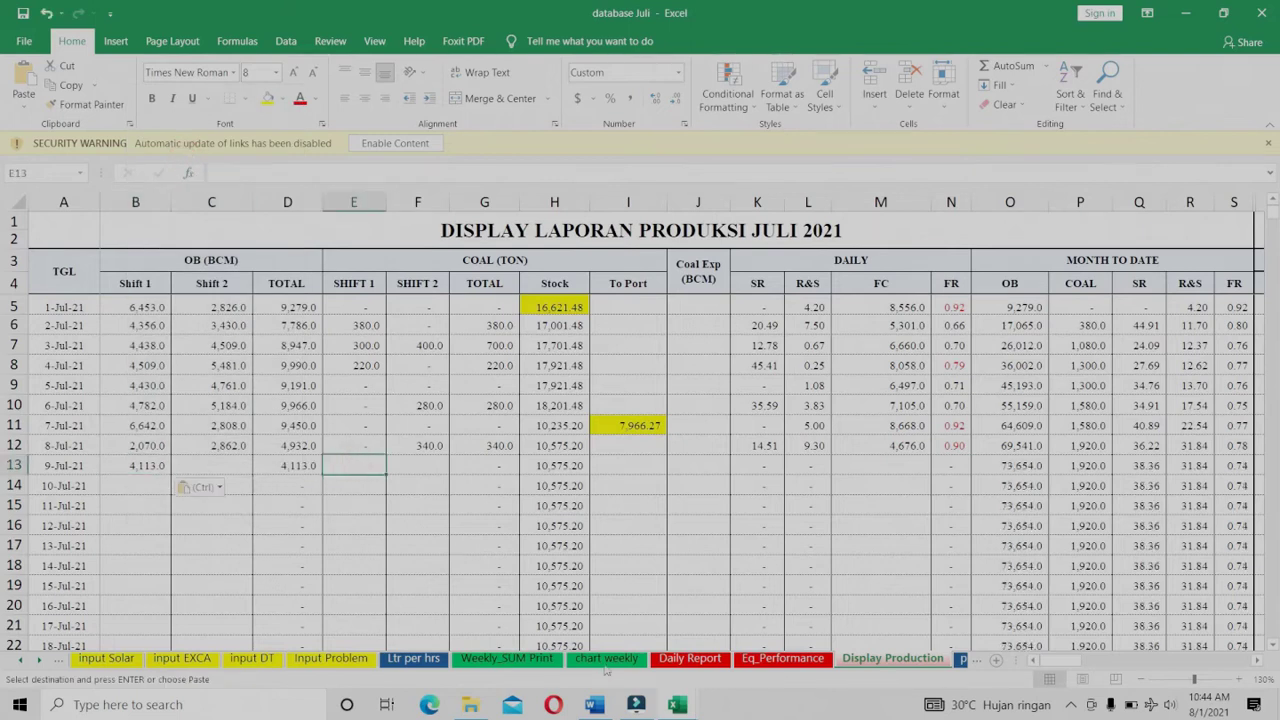
pyautogui.moveTo(677, 705)
pyautogui.click(690, 600)
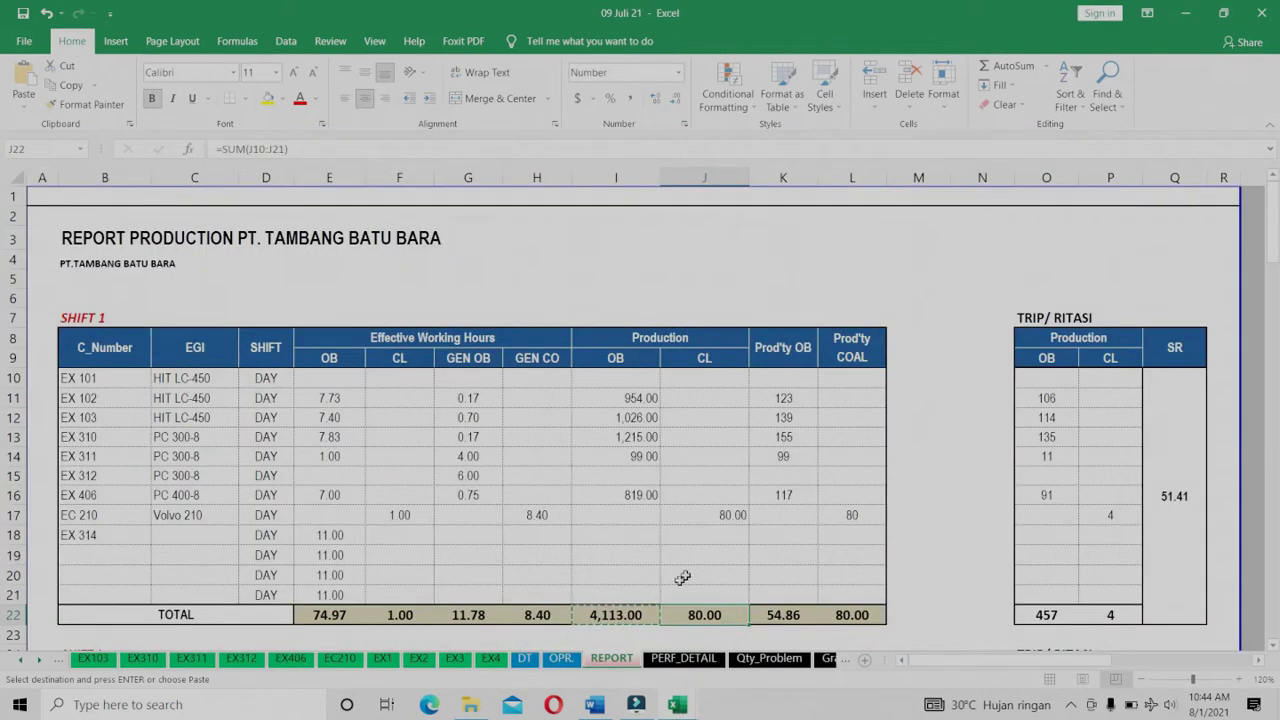
pyautogui.rightClick(704, 613)
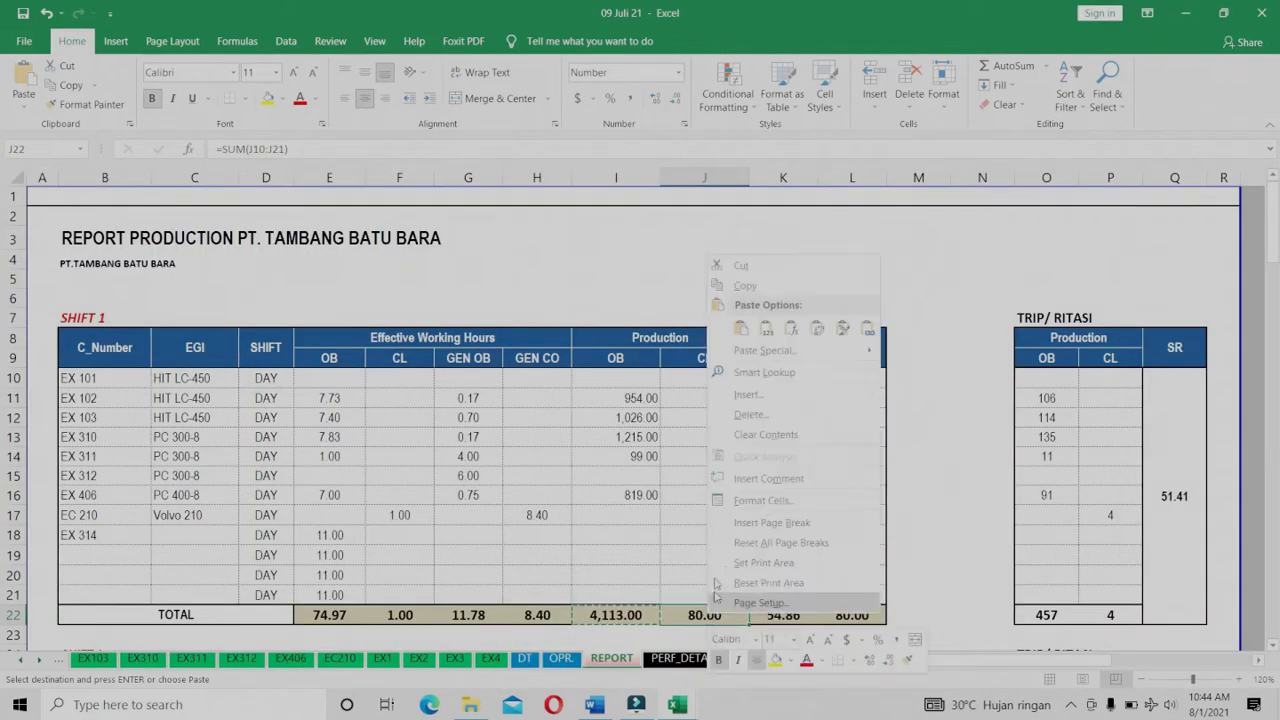
pyautogui.click(743, 288)
pyautogui.moveTo(677, 705)
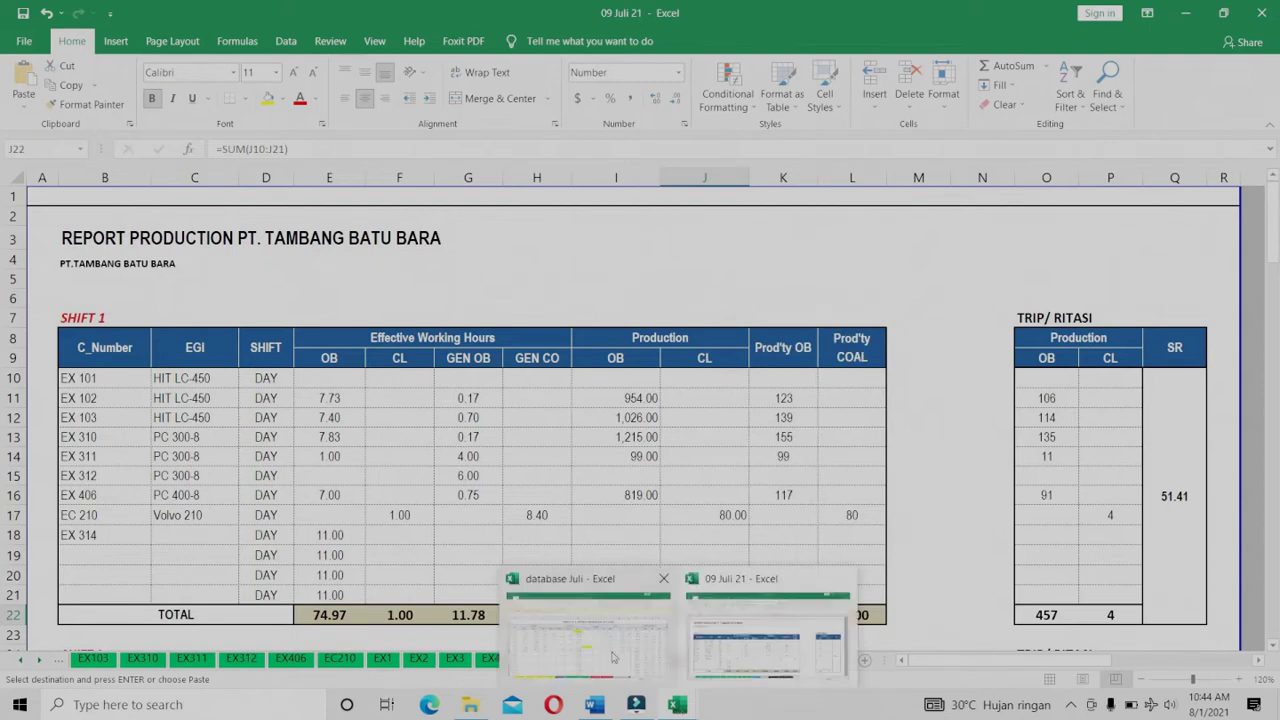
pyautogui.click(613, 658)
pyautogui.rightClick(373, 465)
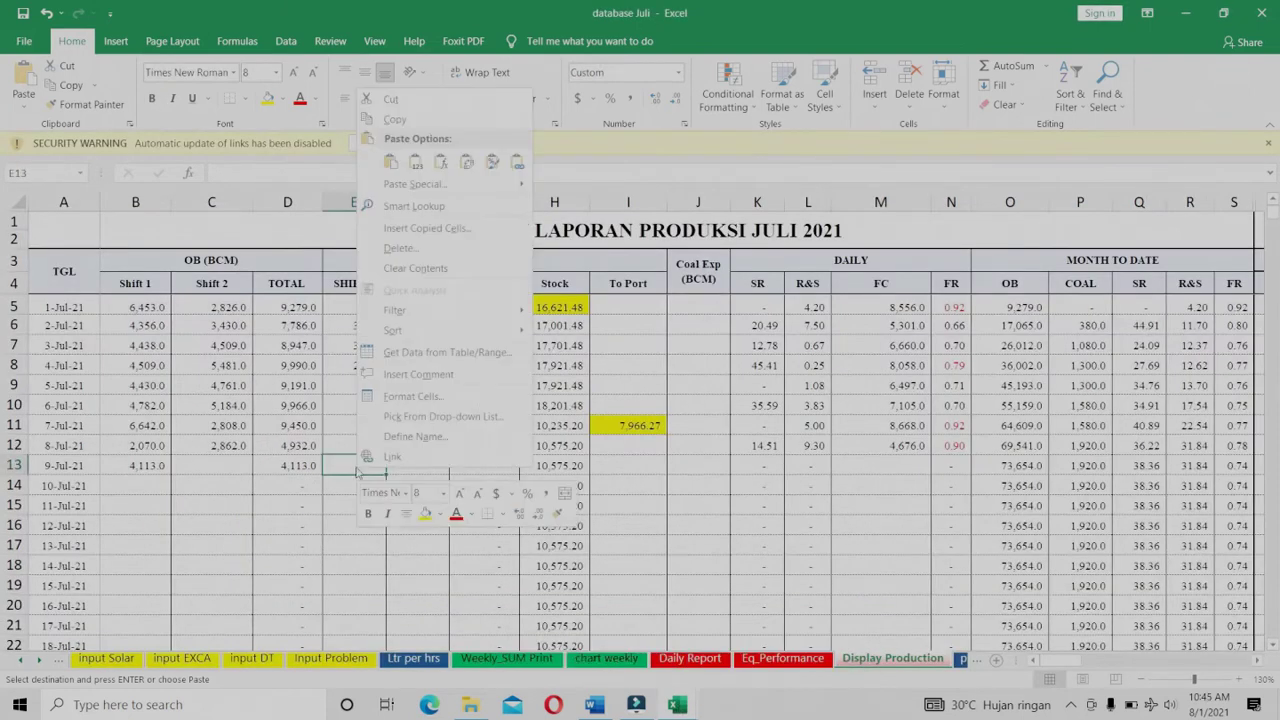
pyautogui.click(421, 163)
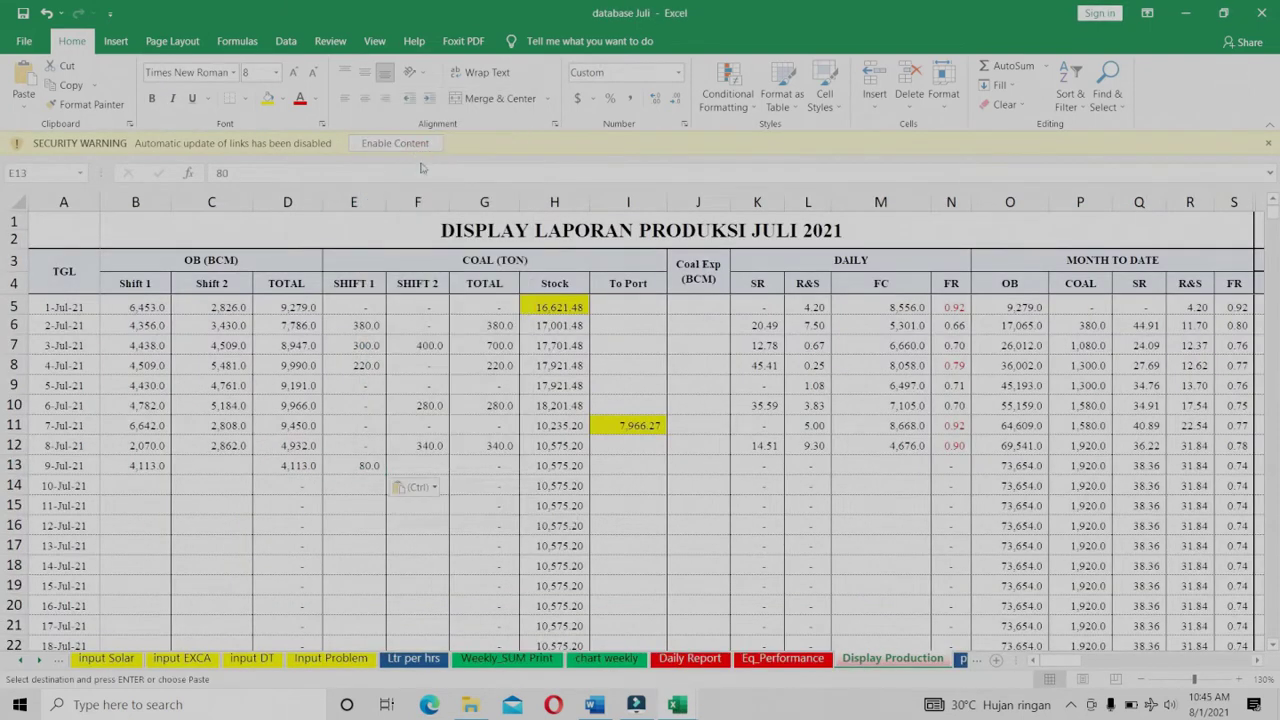
# - Copy the Shift 2 OB production total from REPORT into the 9-Jul-21 OB Shift 2 cell of database Juli as a value
pyautogui.click(208, 466)
pyautogui.moveTo(679, 706)
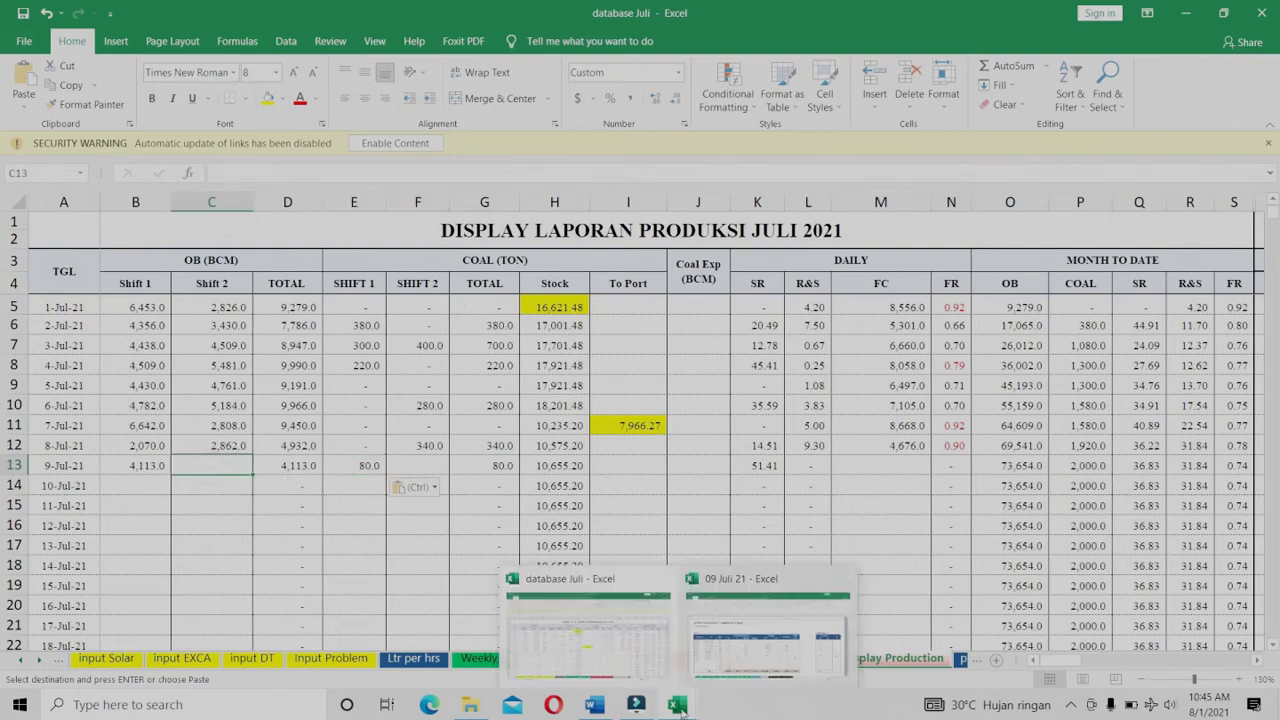
pyautogui.click(750, 625)
pyautogui.scroll(-4, 183, 341)
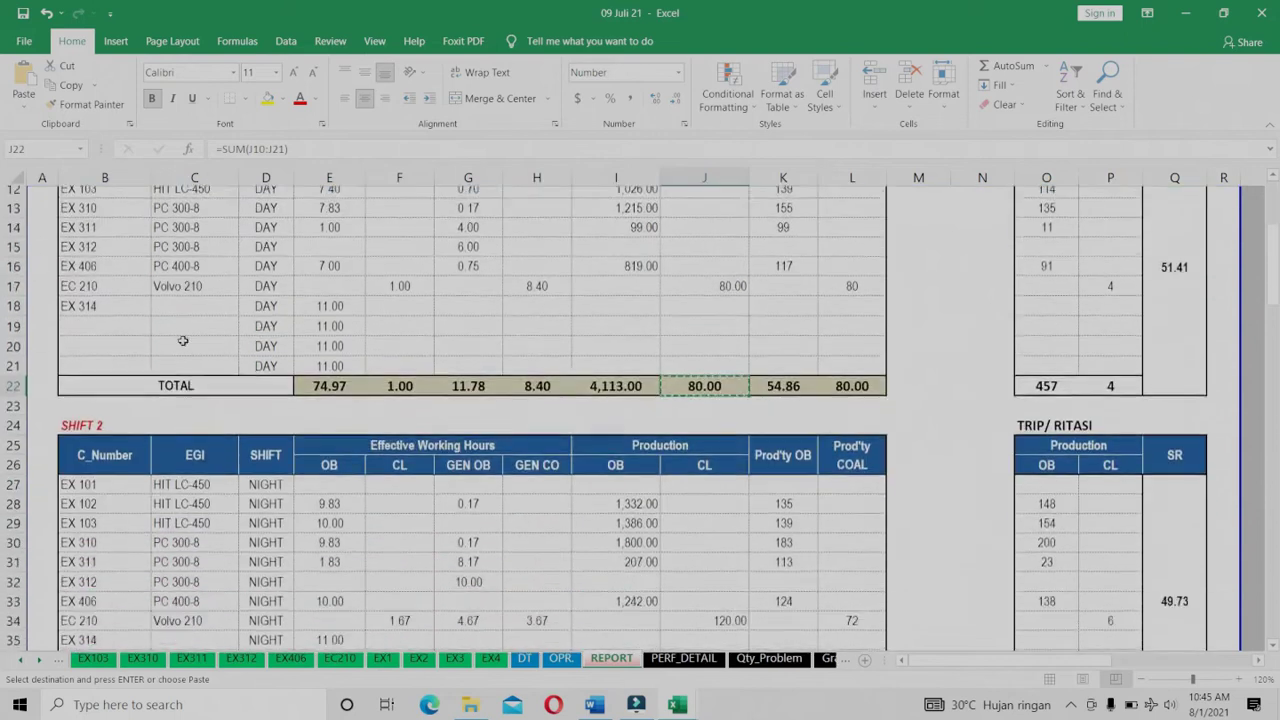
pyautogui.scroll(-3, 183, 341)
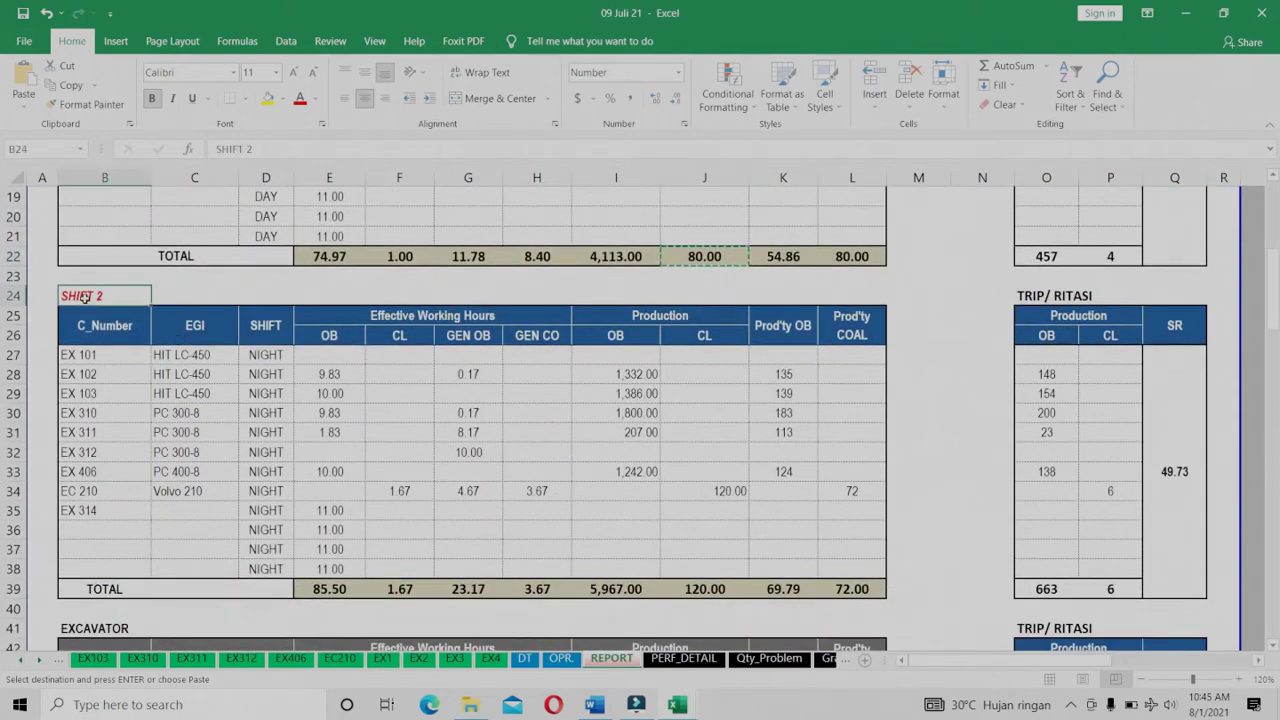
pyautogui.click(85, 296)
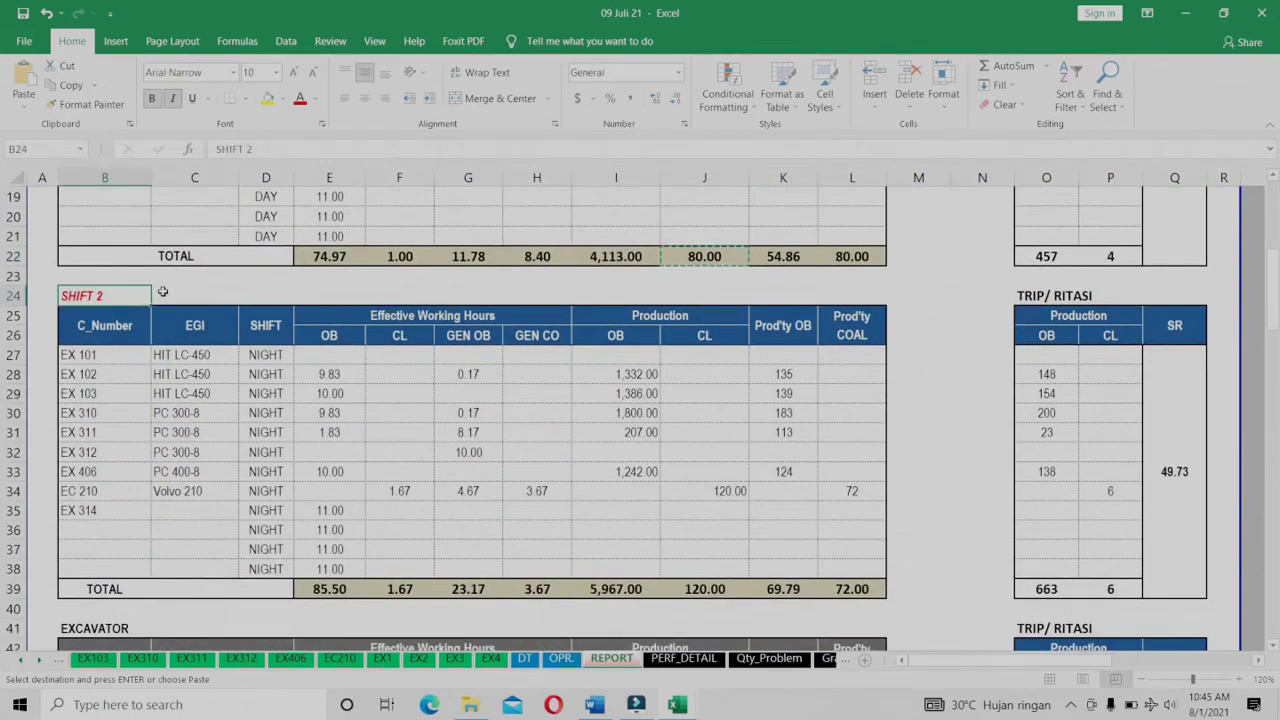
pyautogui.click(608, 591)
pyautogui.rightClick(614, 594)
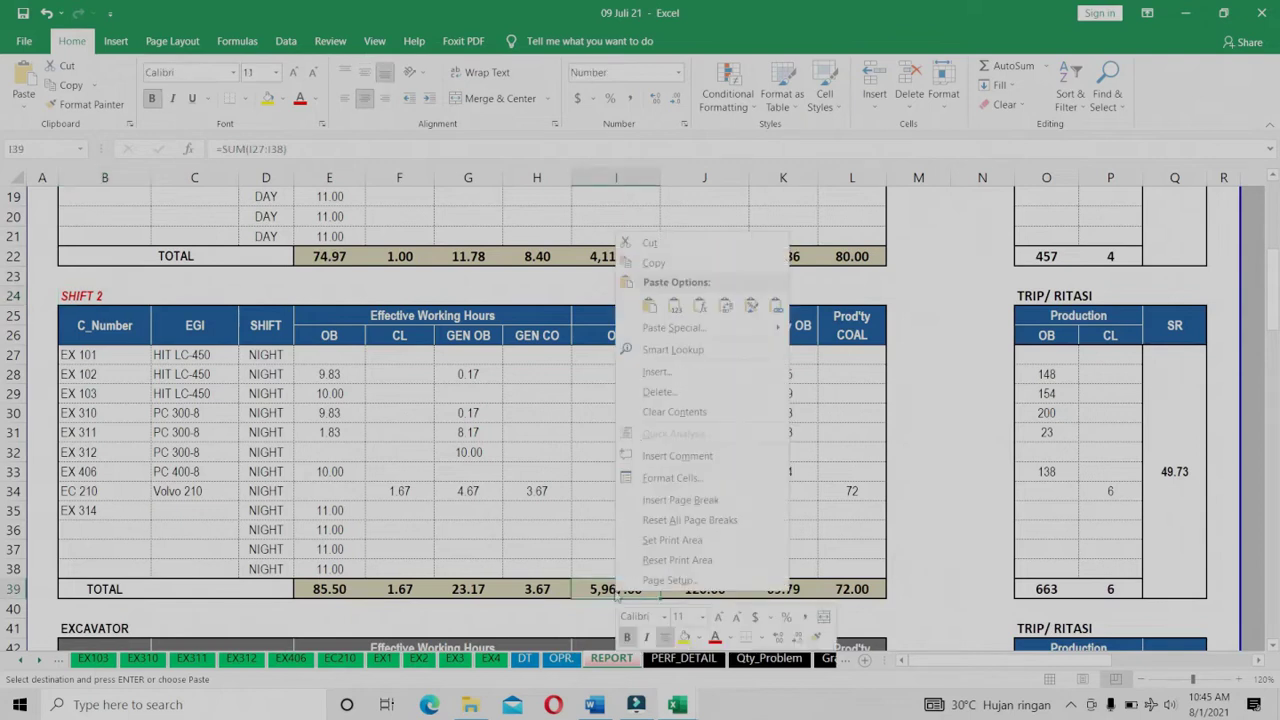
pyautogui.click(658, 264)
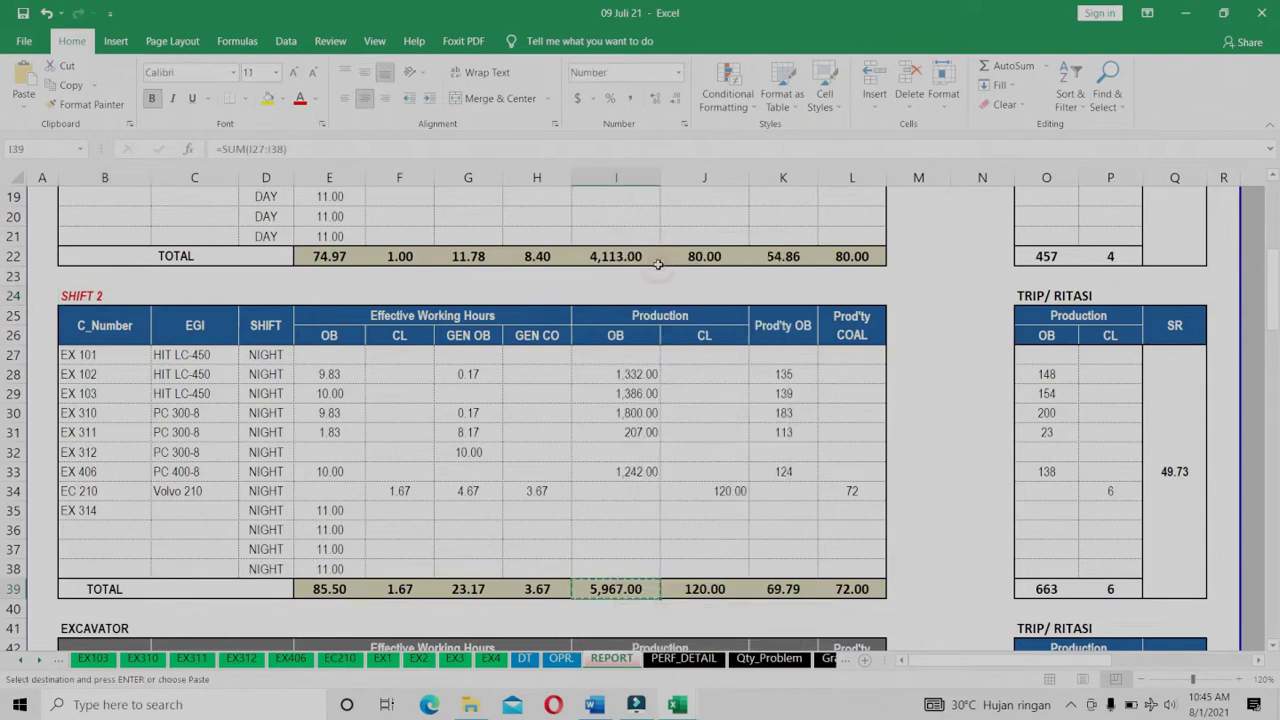
pyautogui.moveTo(678, 705)
pyautogui.click(636, 650)
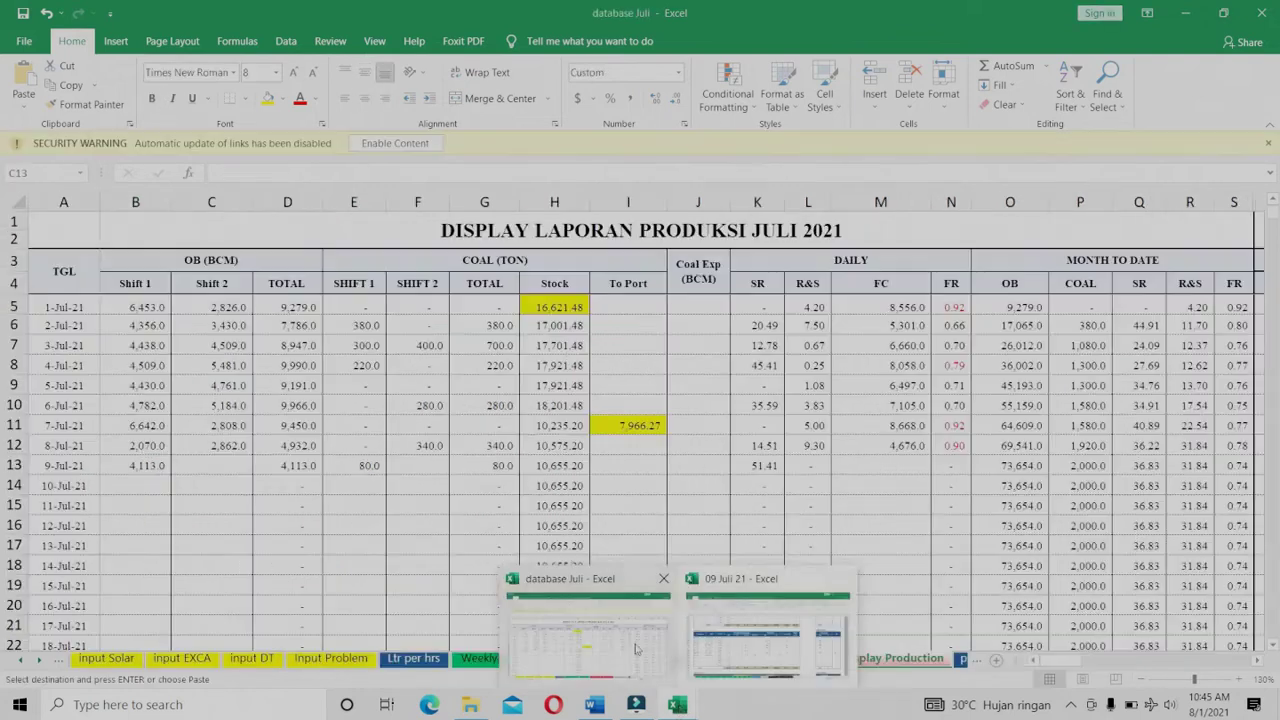
pyautogui.rightClick(217, 467)
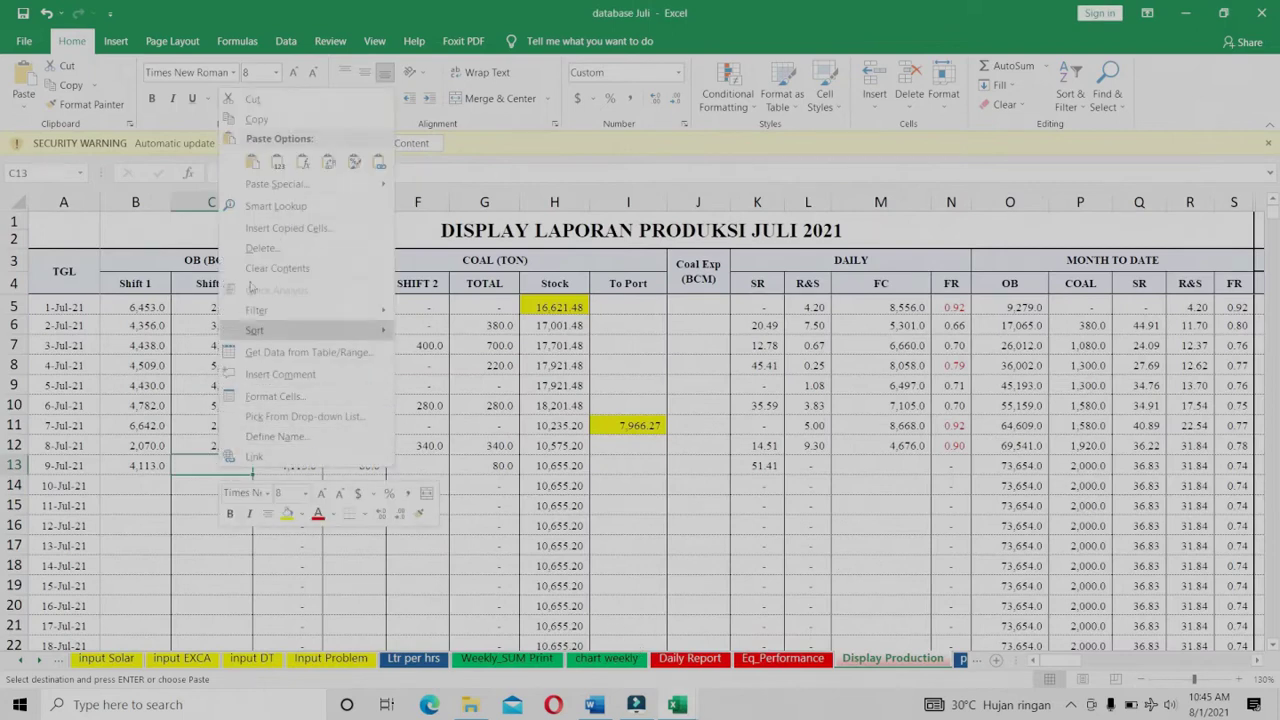
pyautogui.click(278, 165)
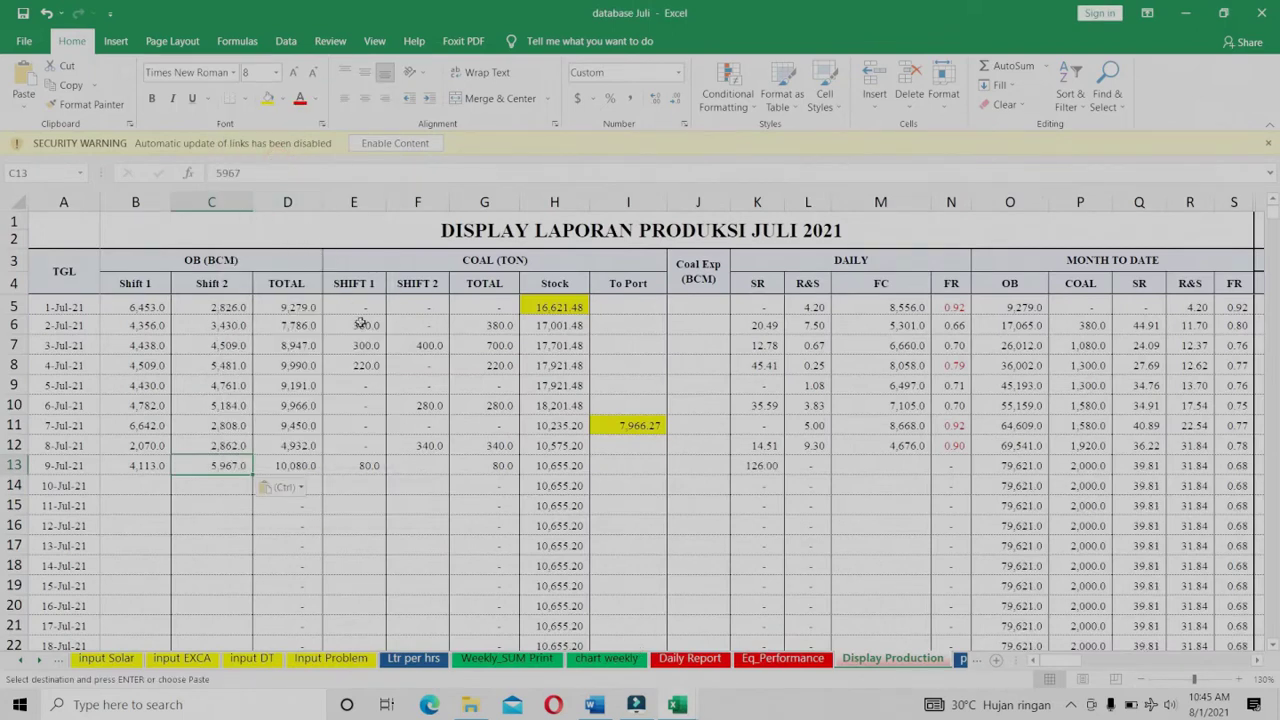
# - Look up the Shift 2 CL production total in REPORT and enter 120 in the 9-Jul-21 COAL Shift 2 cell of database Juli
pyautogui.click(430, 465)
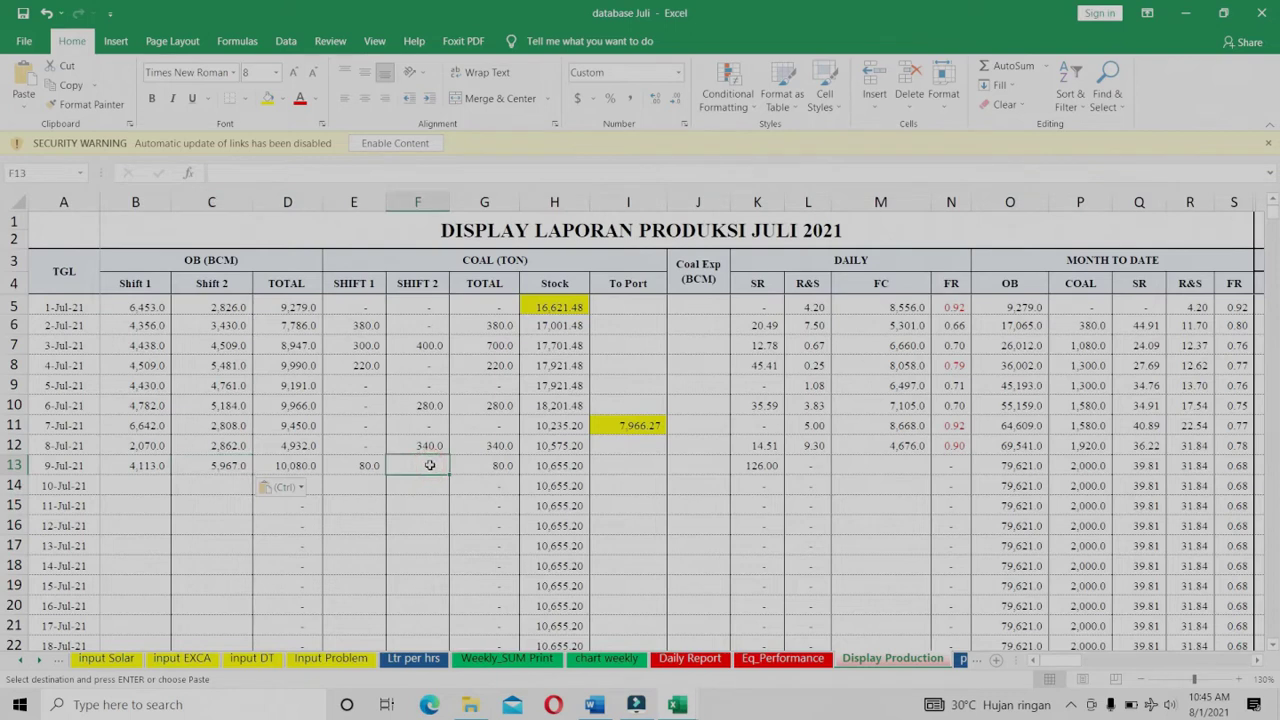
pyautogui.moveTo(679, 705)
pyautogui.click(746, 640)
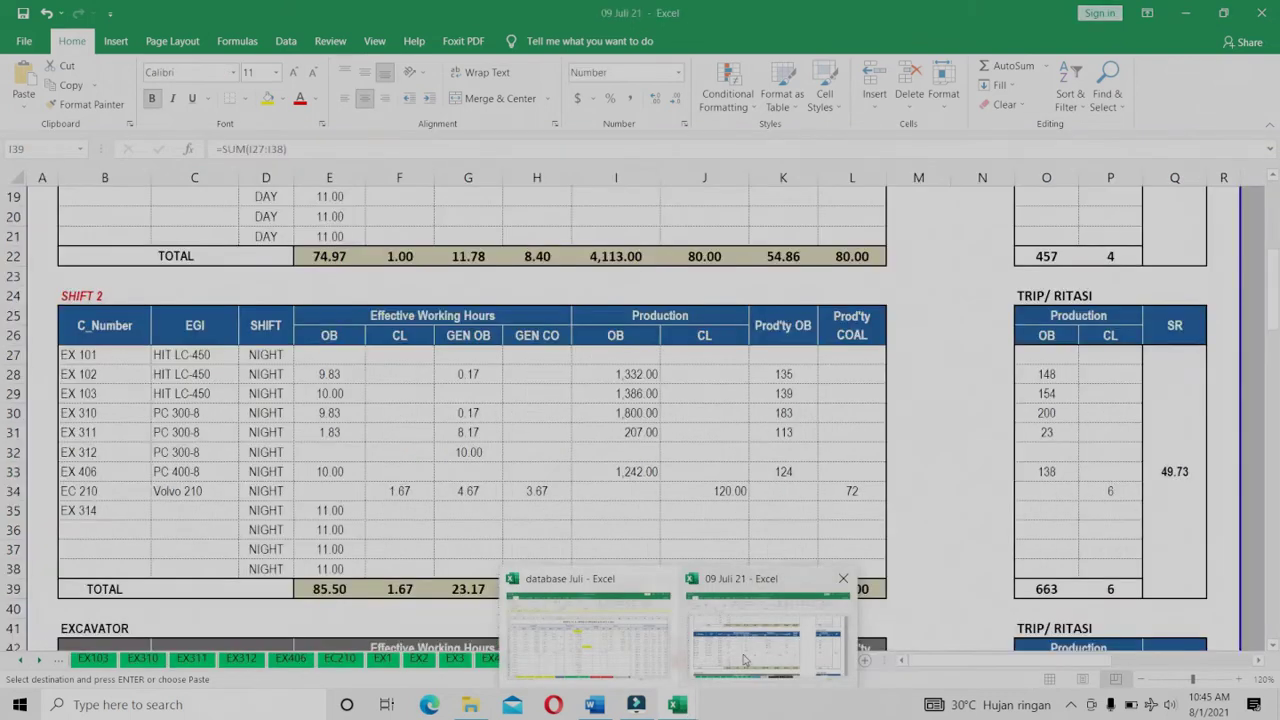
pyautogui.click(705, 590)
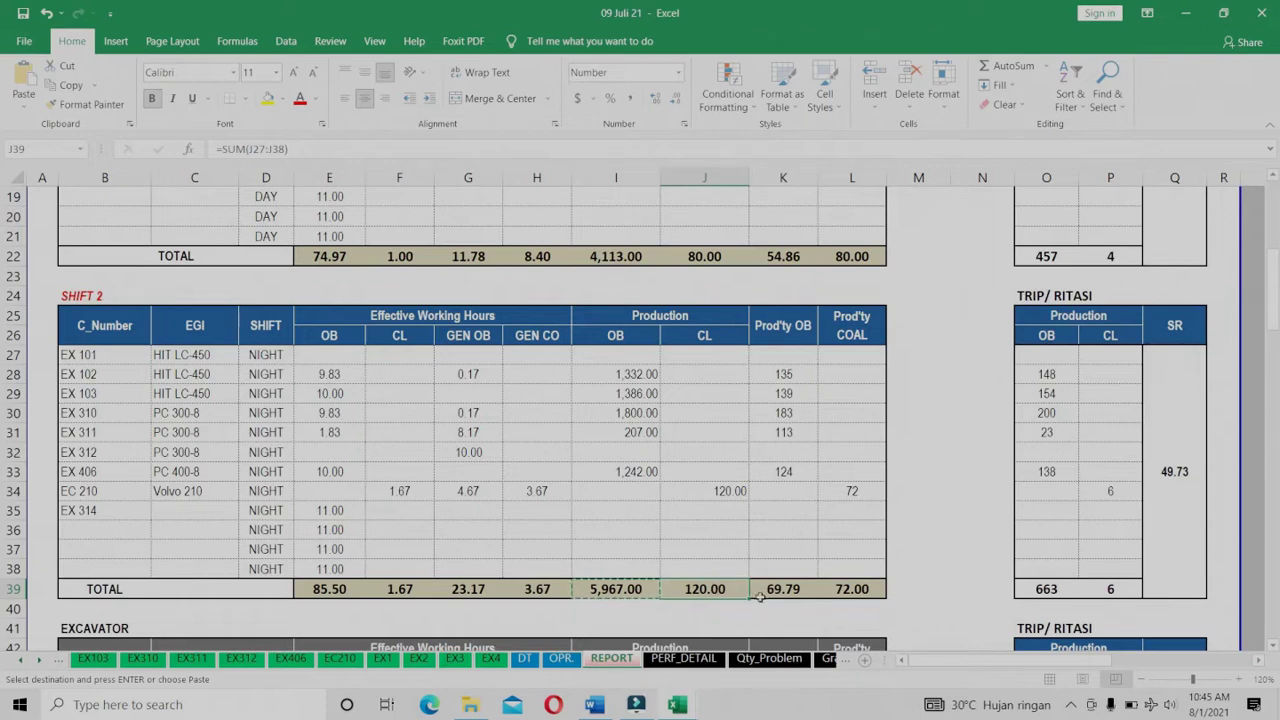
pyautogui.moveTo(677, 706)
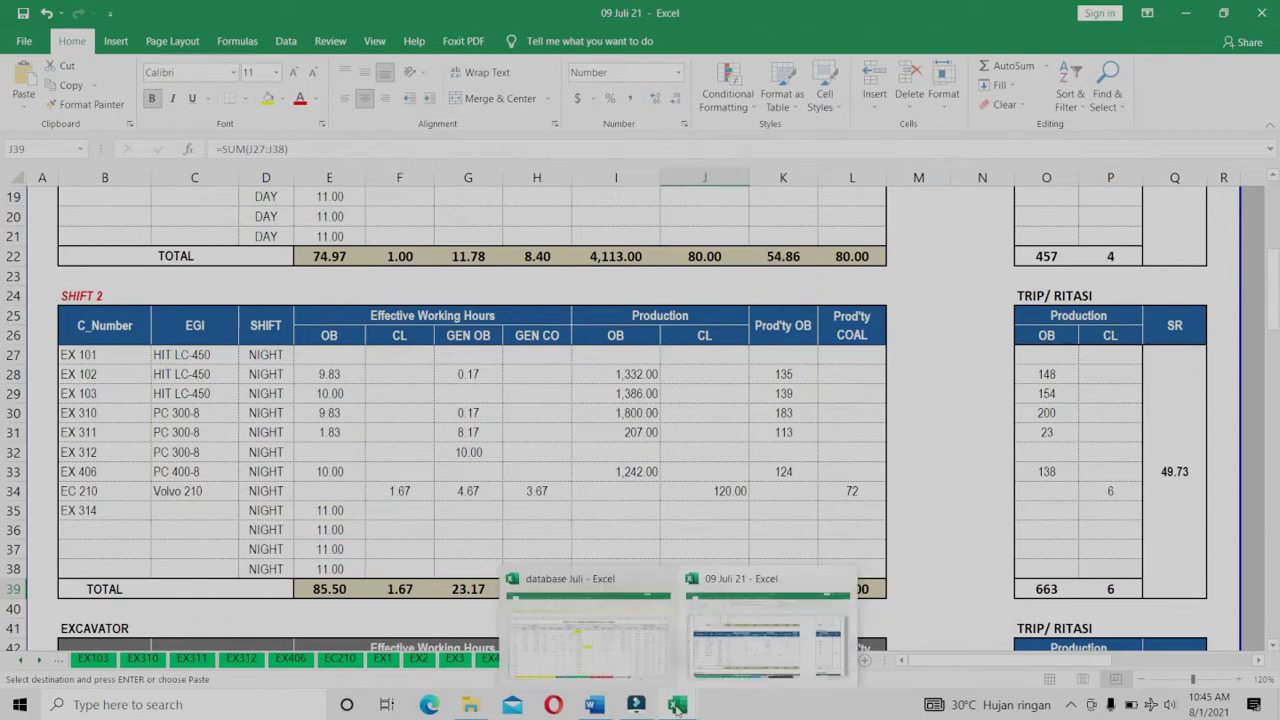
pyautogui.click(627, 667)
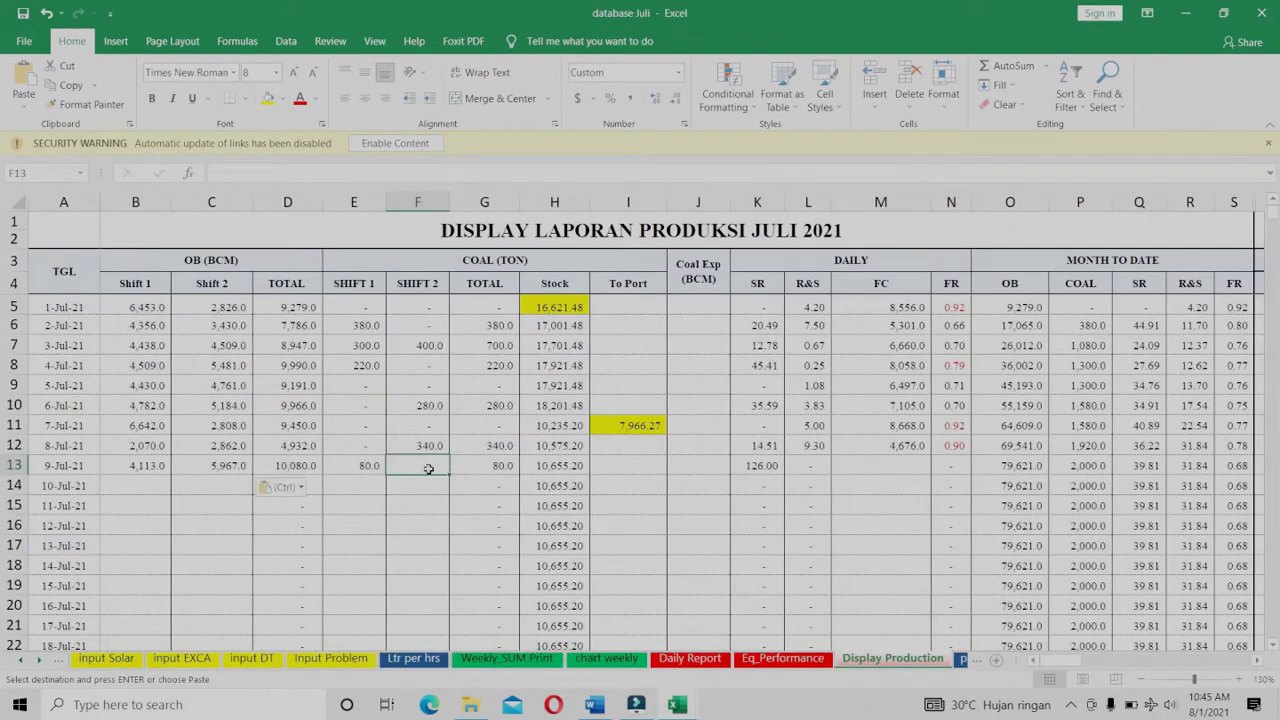
pyautogui.write('12')
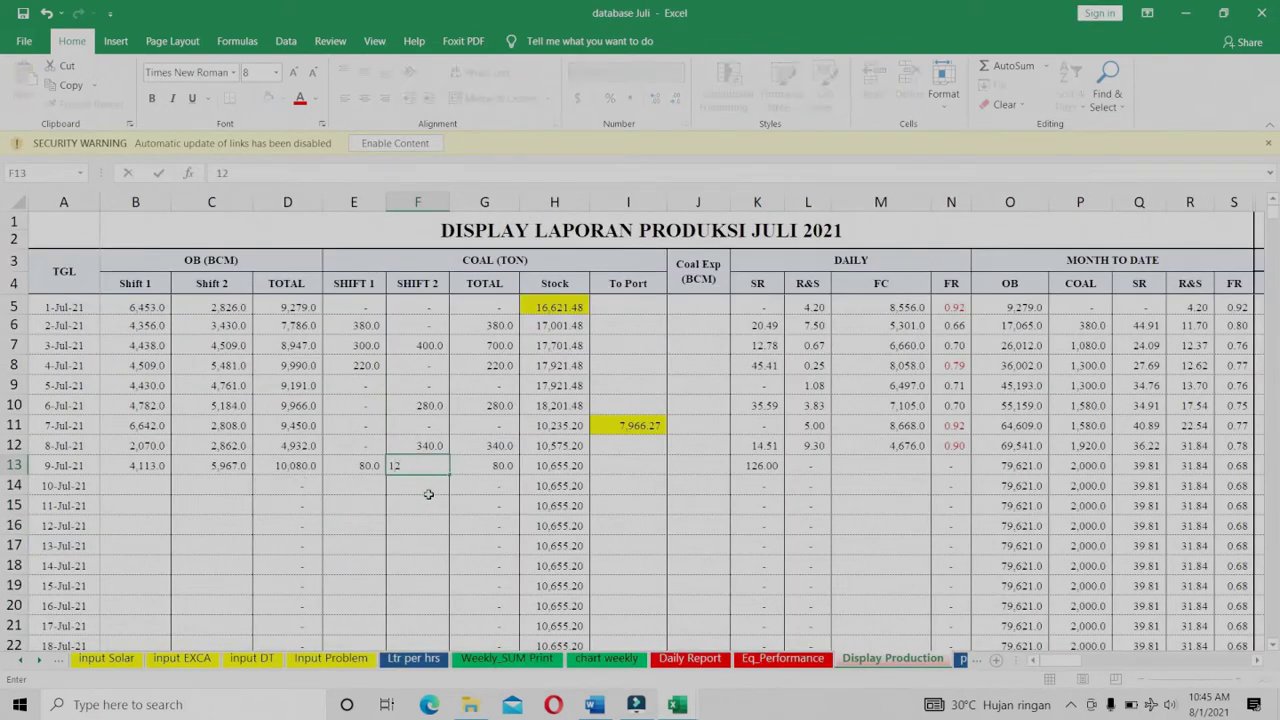
pyautogui.write('0')
# - Examine the COAL section's TOTAL, Stock and To Port columns and the Coal Exp (BCM) column
pyautogui.moveTo(484, 284); pyautogui.dragTo(532, 530)
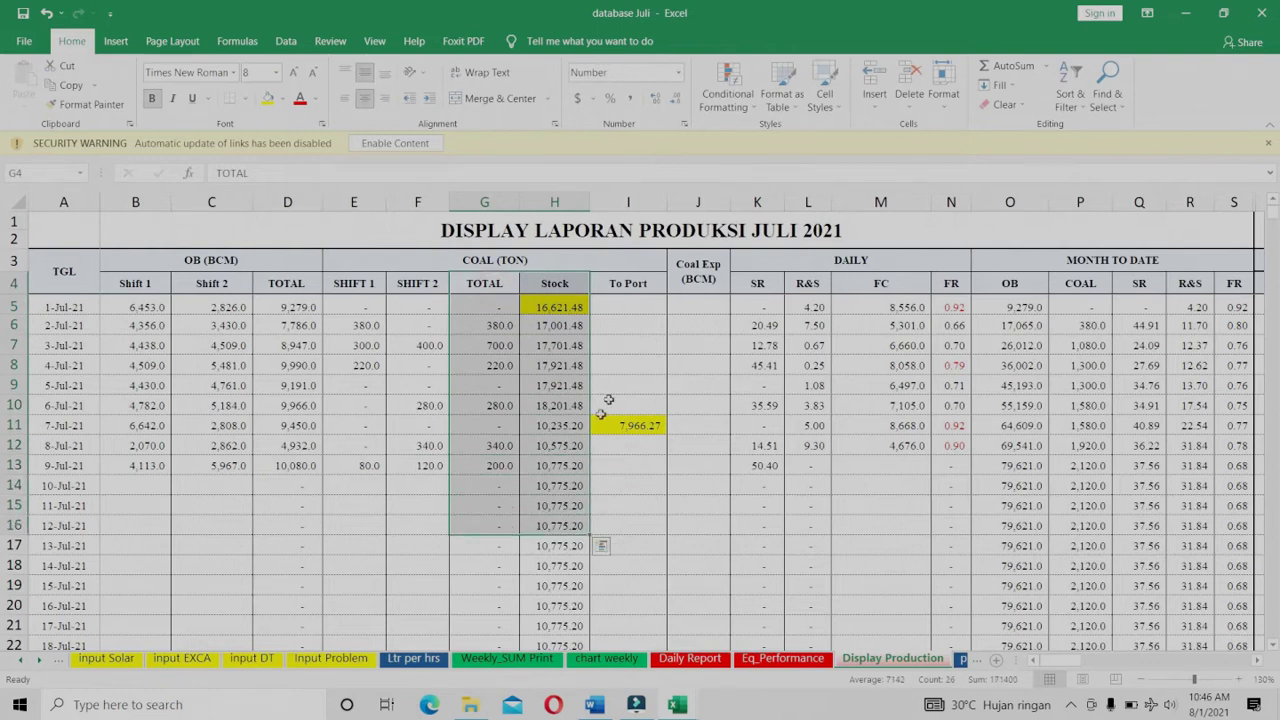
pyautogui.moveTo(628, 286); pyautogui.dragTo(632, 526)
pyautogui.moveTo(700, 272); pyautogui.dragTo(715, 529)
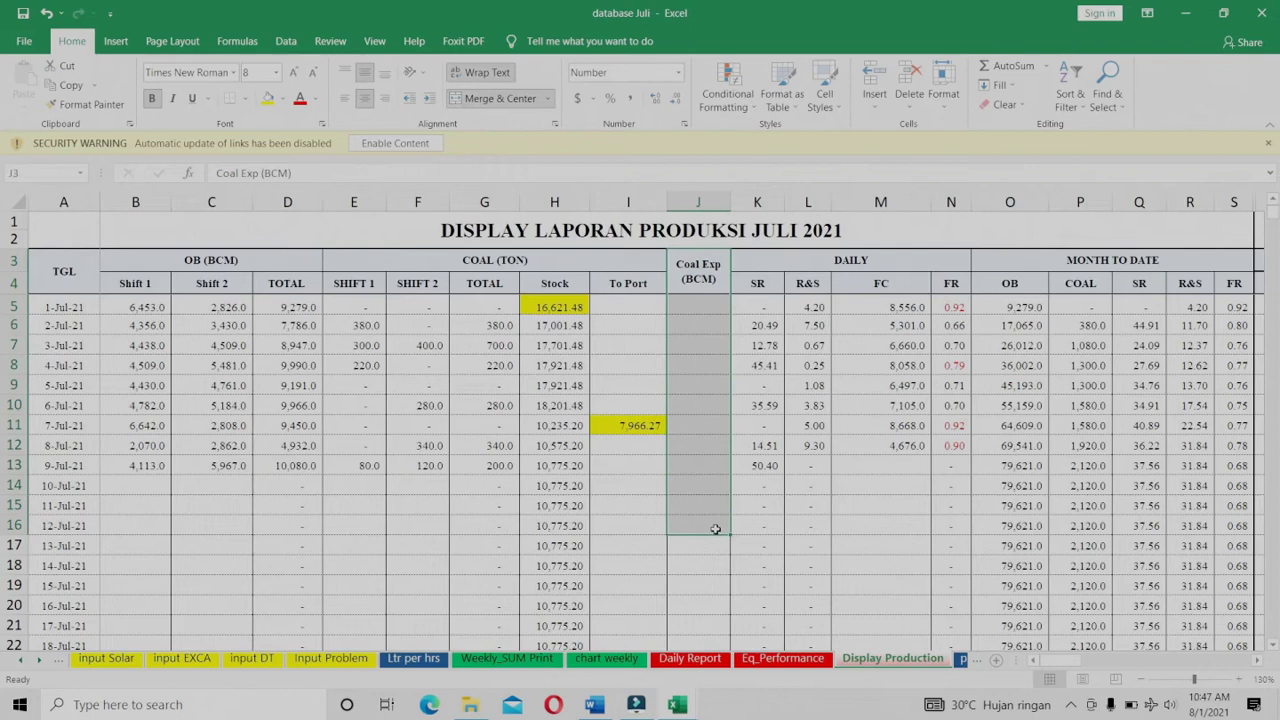
# - Enter 100 in the Coal Exp (BCM) cell for 1-Jul-21
pyautogui.click(693, 302)
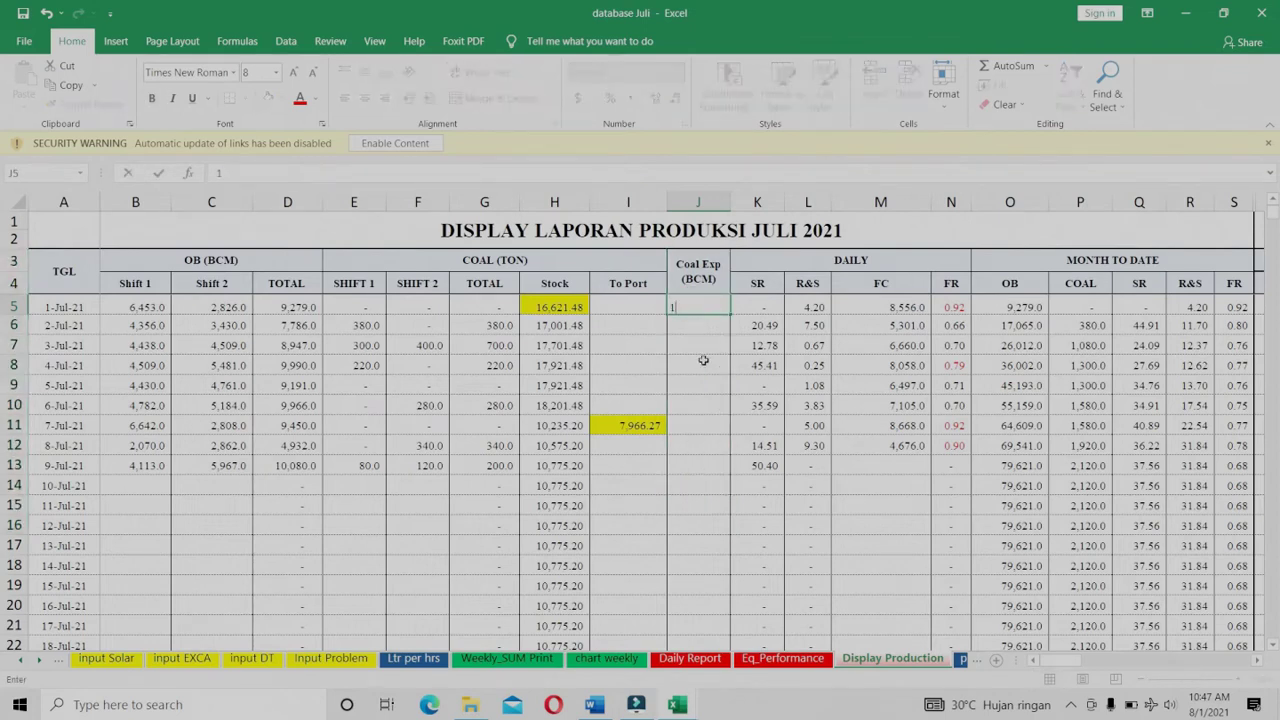
pyautogui.write('100')
pyautogui.press('Tab')
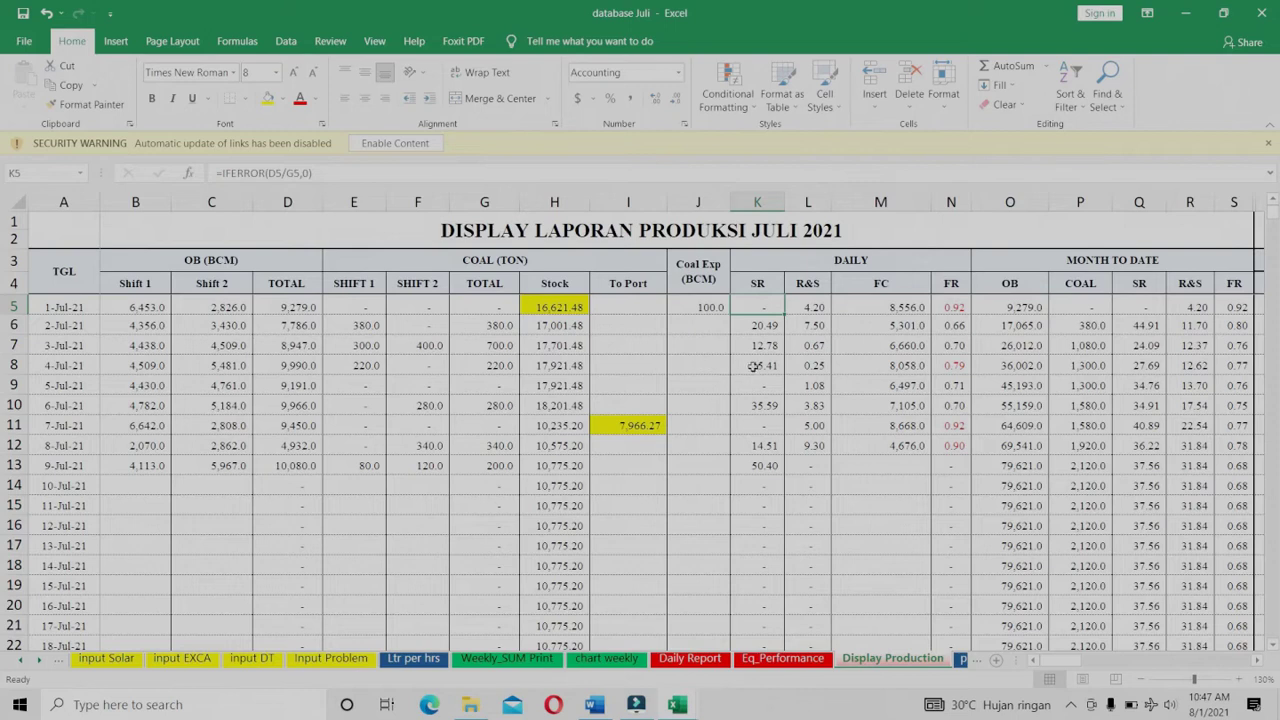
# - Select the 9-Jul-21 FC cell in the DAILY section and bring up the 9-Jul-21 columns of the input Solar sheet
pyautogui.moveTo(866, 287); pyautogui.dragTo(911, 445)
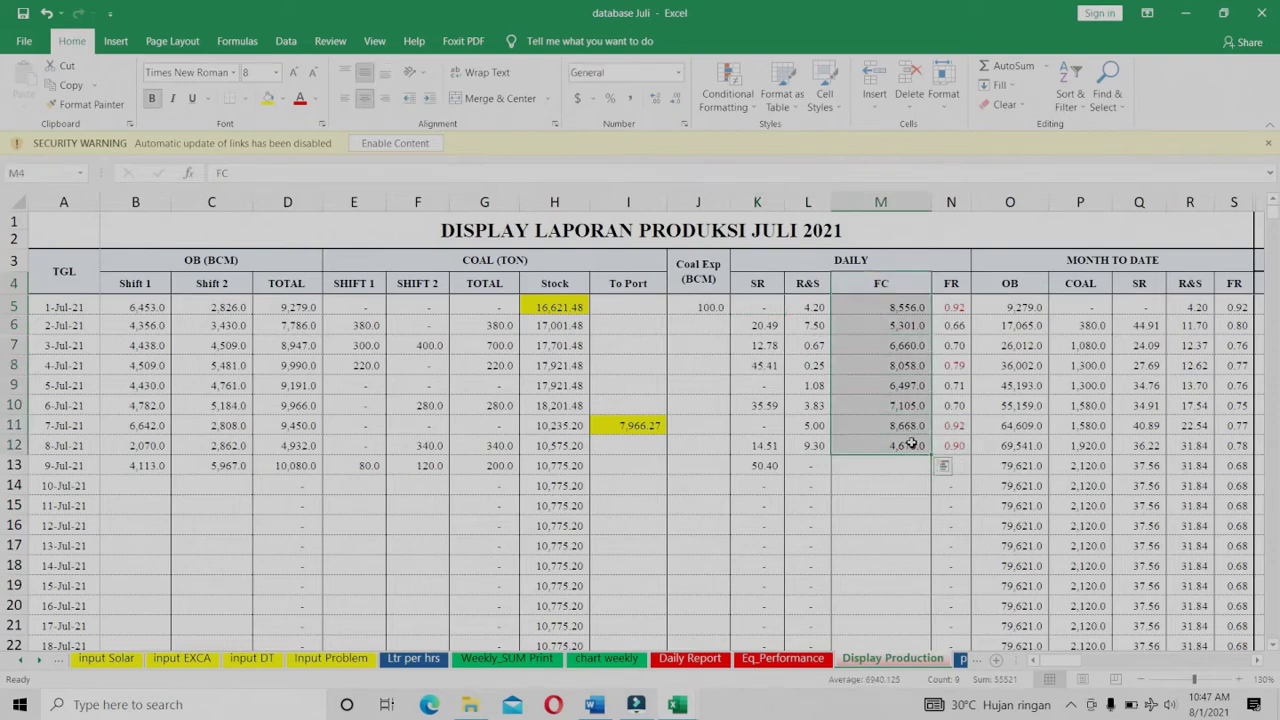
pyautogui.click(895, 466)
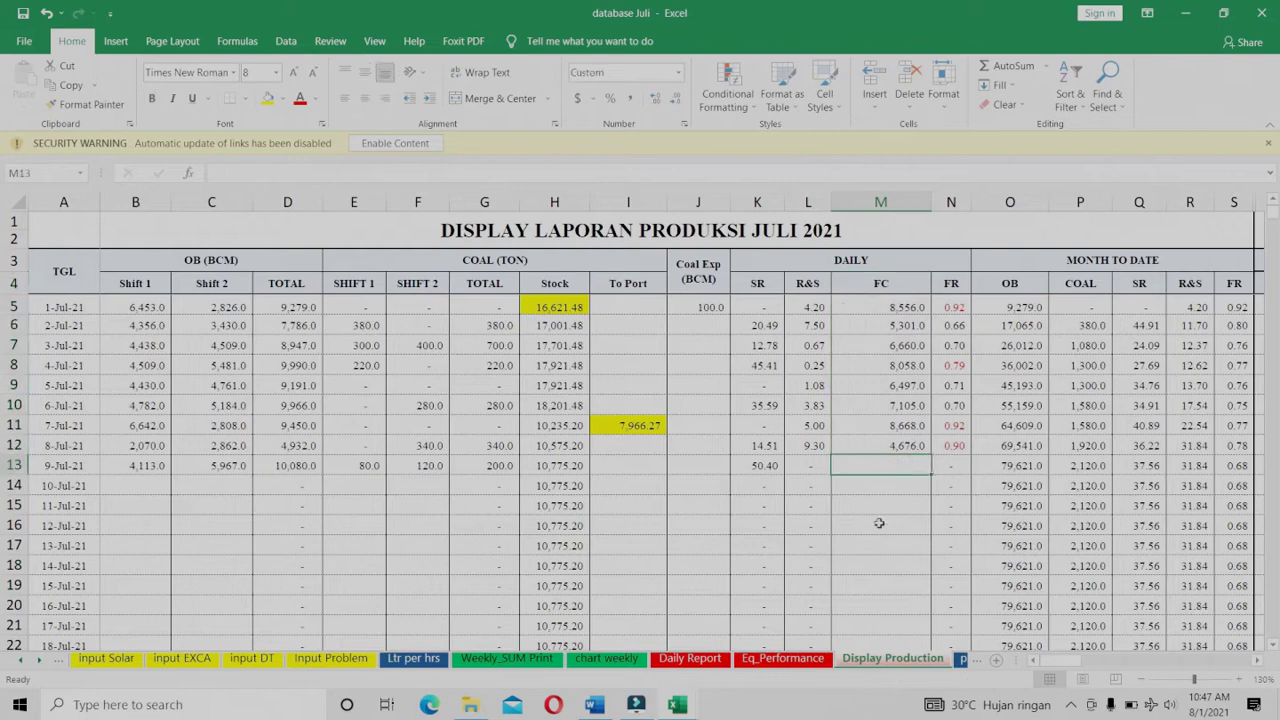
pyautogui.click(106, 658)
pyautogui.click(1258, 663)
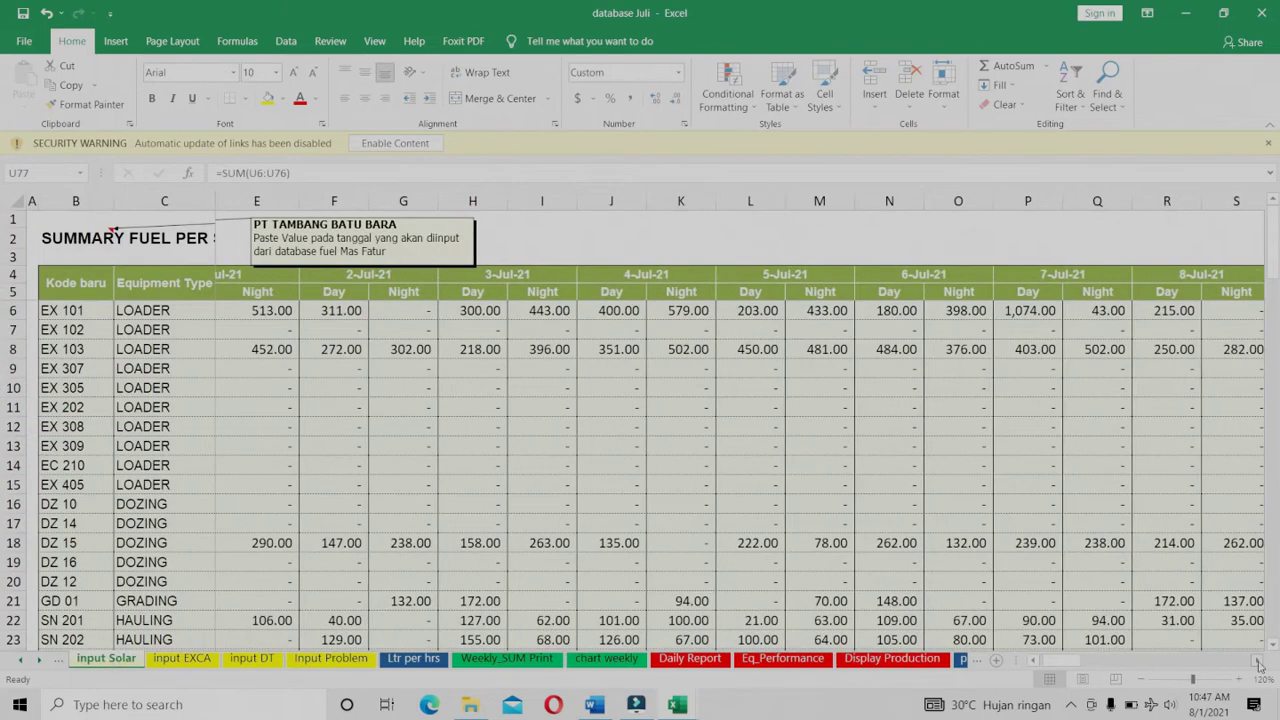
pyautogui.click(1258, 663)
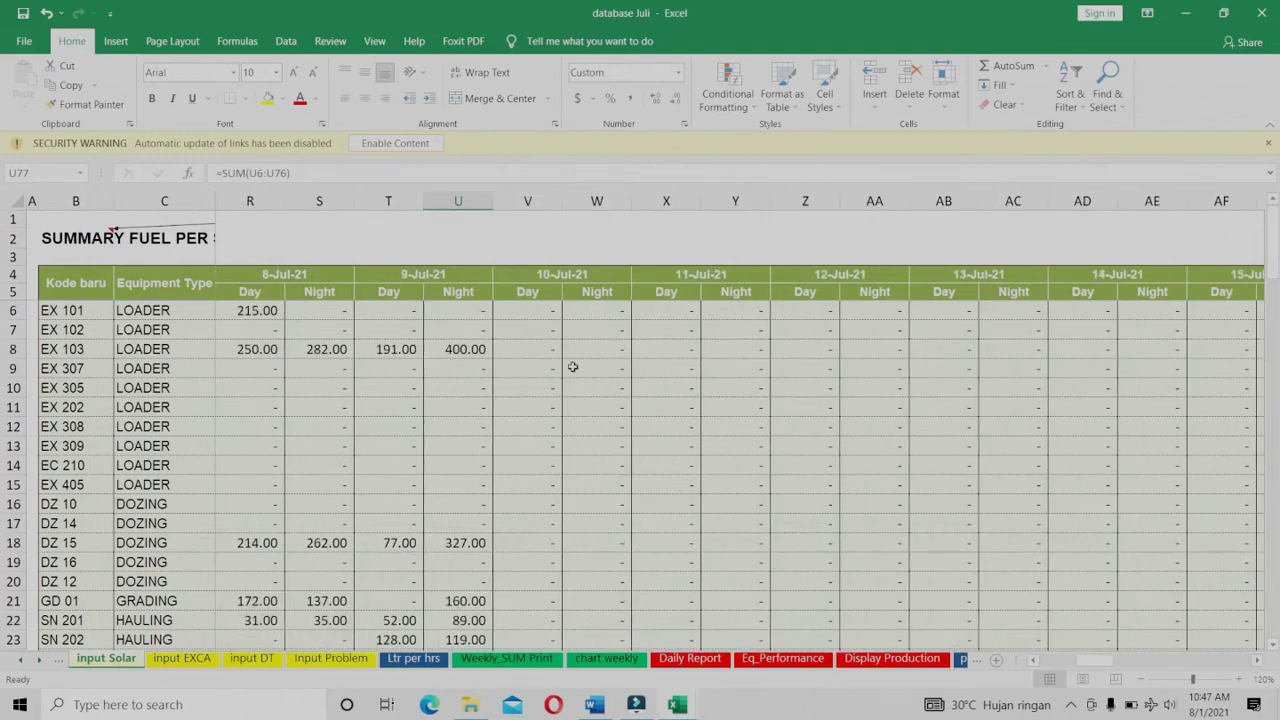
# - Examine the 9-Jul-21 Day and Night fuel entries per unit and their Total row in input Solar
pyautogui.click(436, 274)
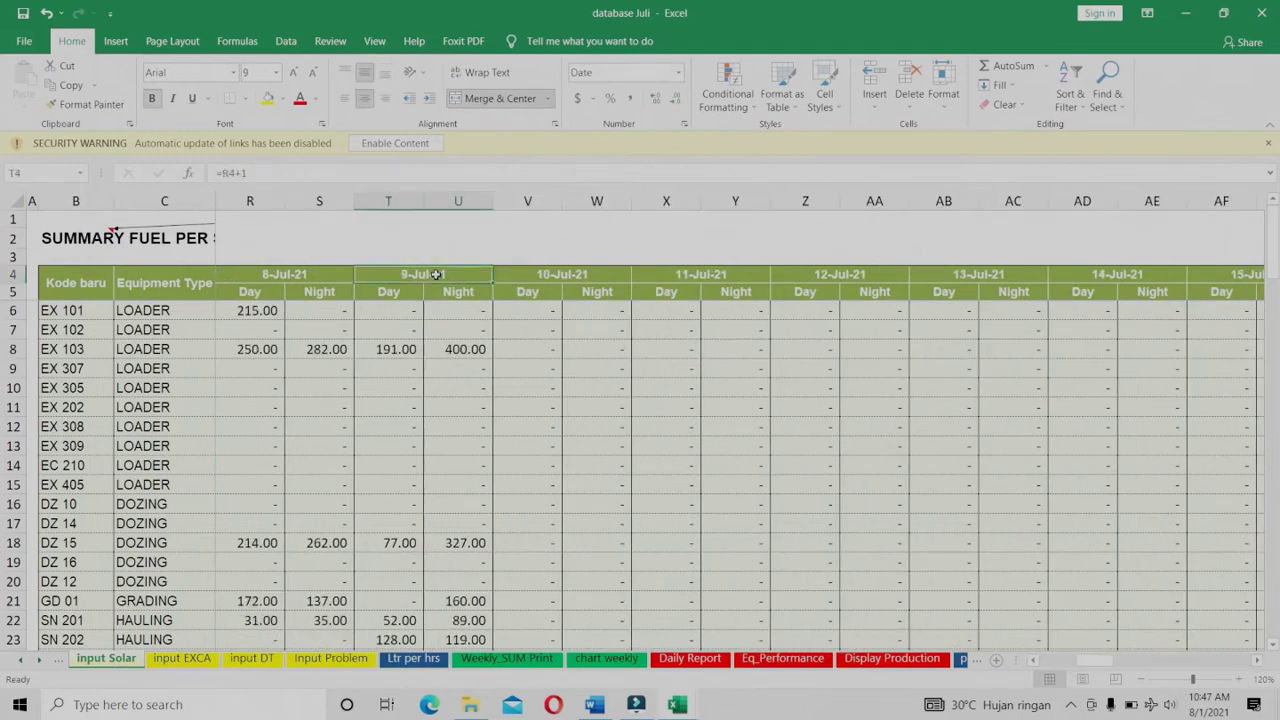
pyautogui.click(386, 349)
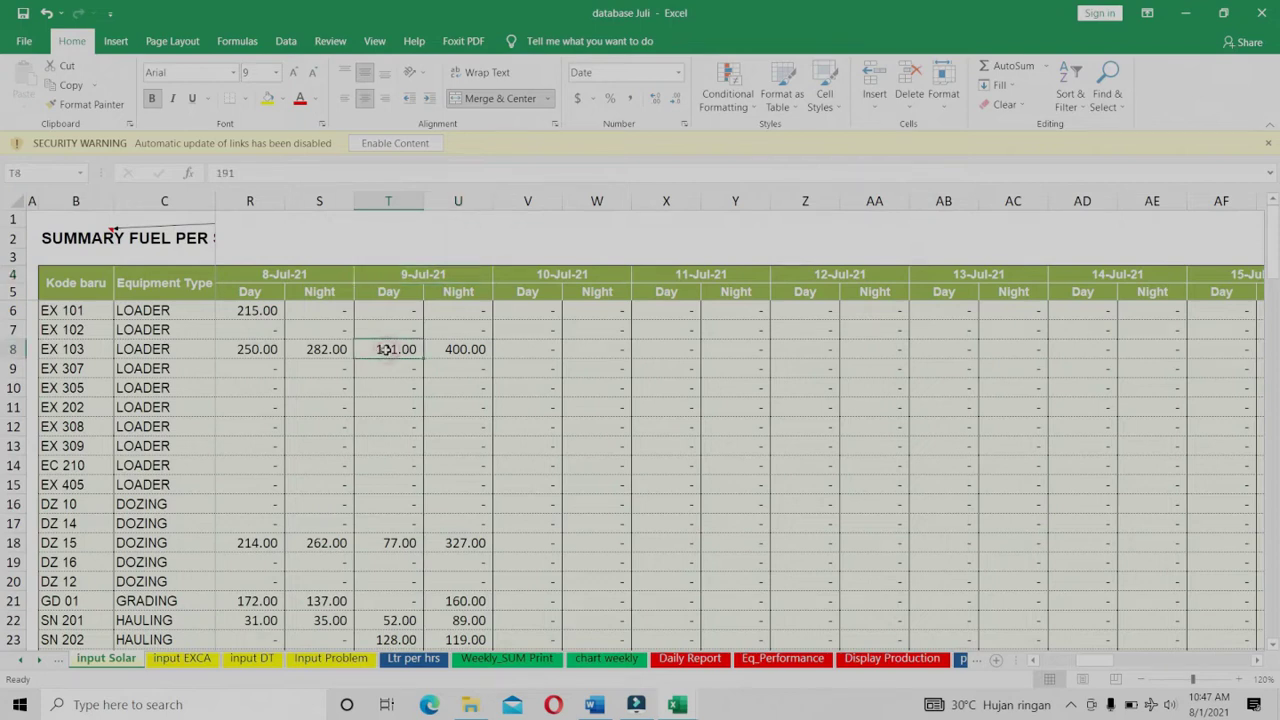
pyautogui.click(450, 348)
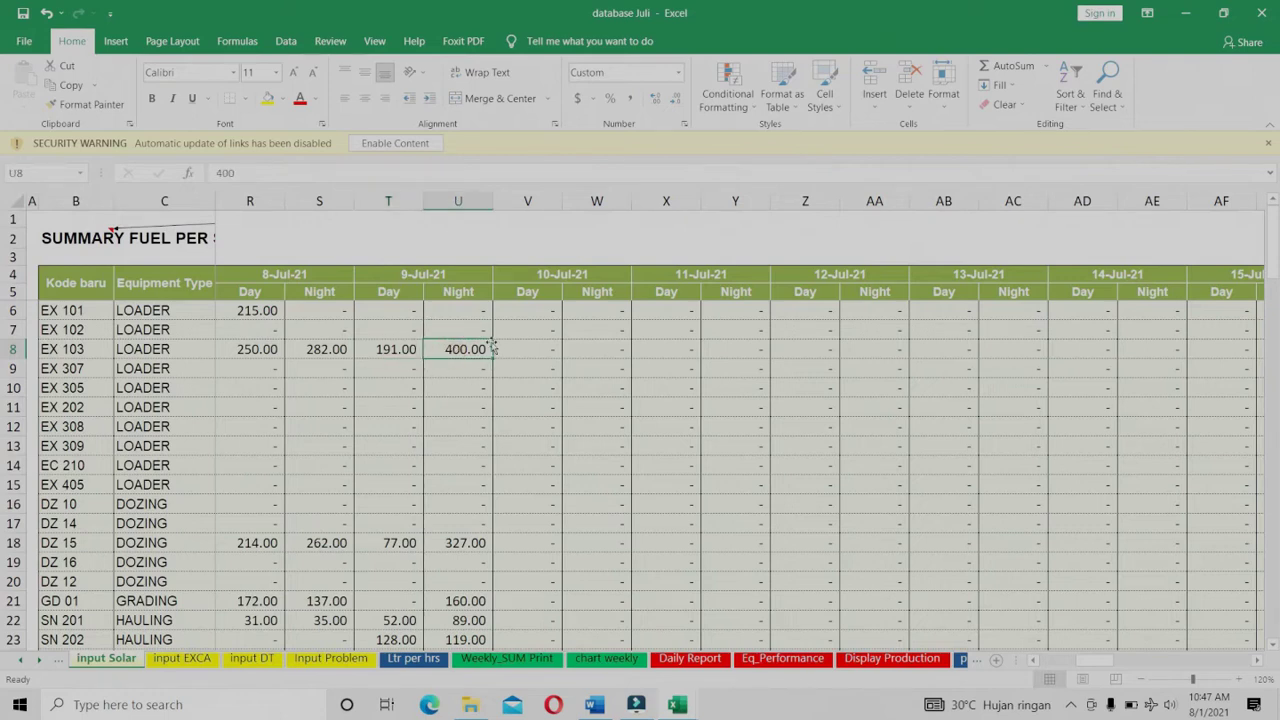
pyautogui.click(390, 543)
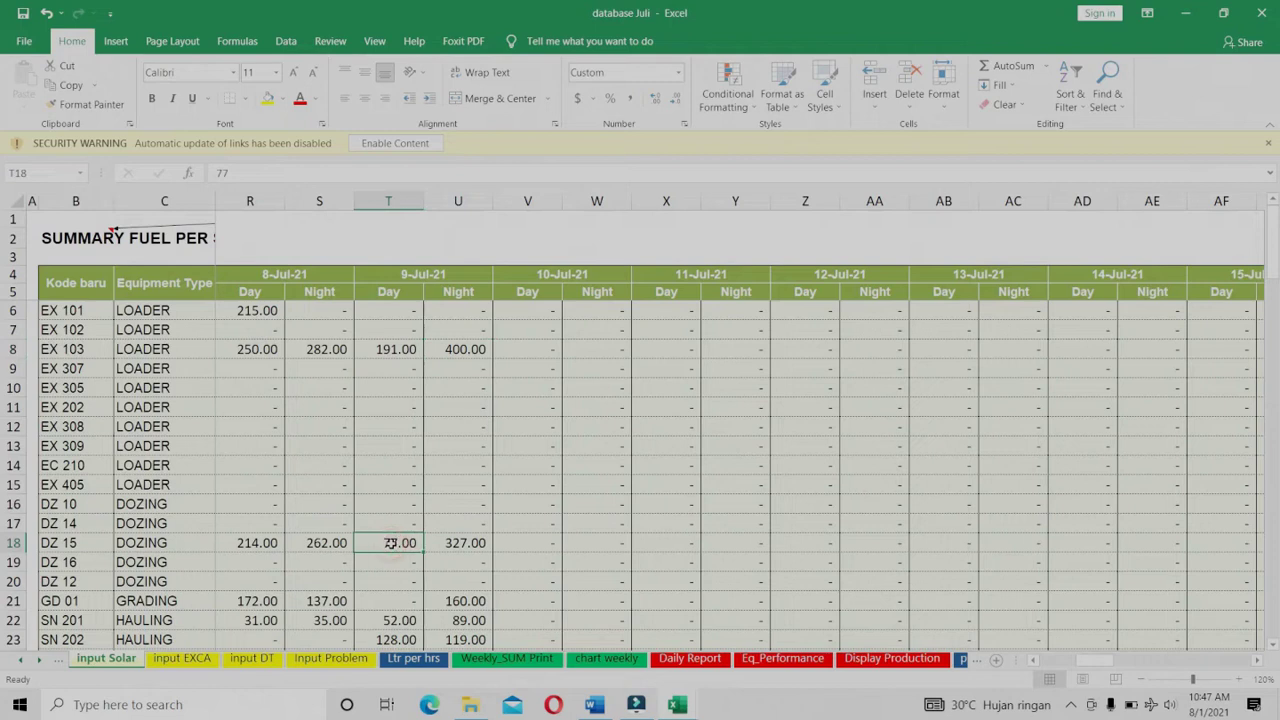
pyautogui.click(452, 542)
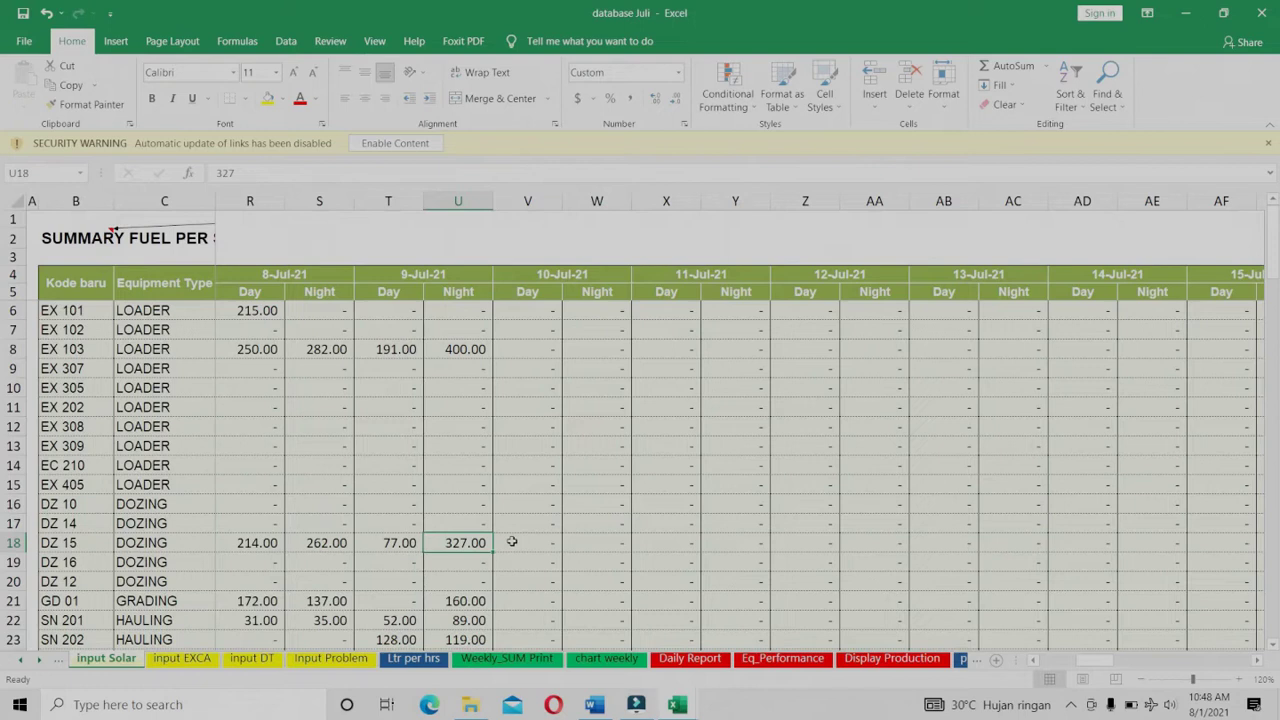
pyautogui.scroll(-9, 511, 541)
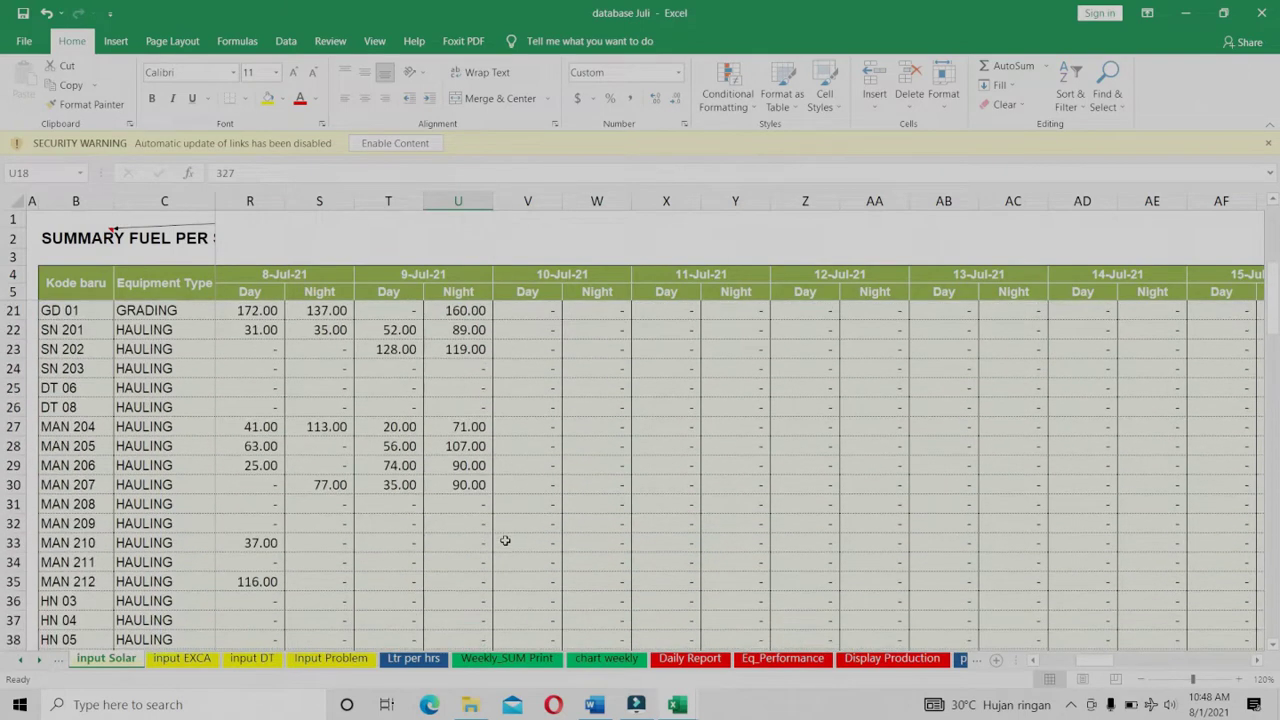
pyautogui.scroll(-5, 505, 540)
pyautogui.scroll(-6, 498, 526)
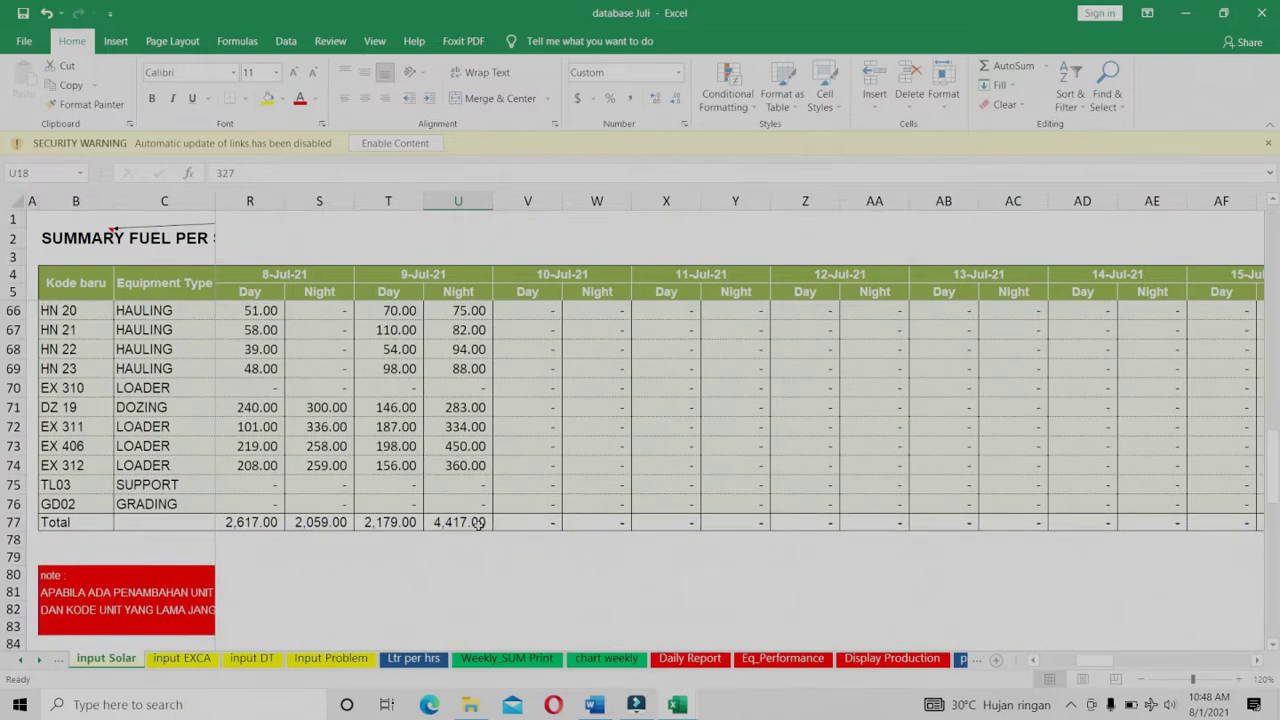
pyautogui.moveTo(377, 511); pyautogui.dragTo(462, 541)
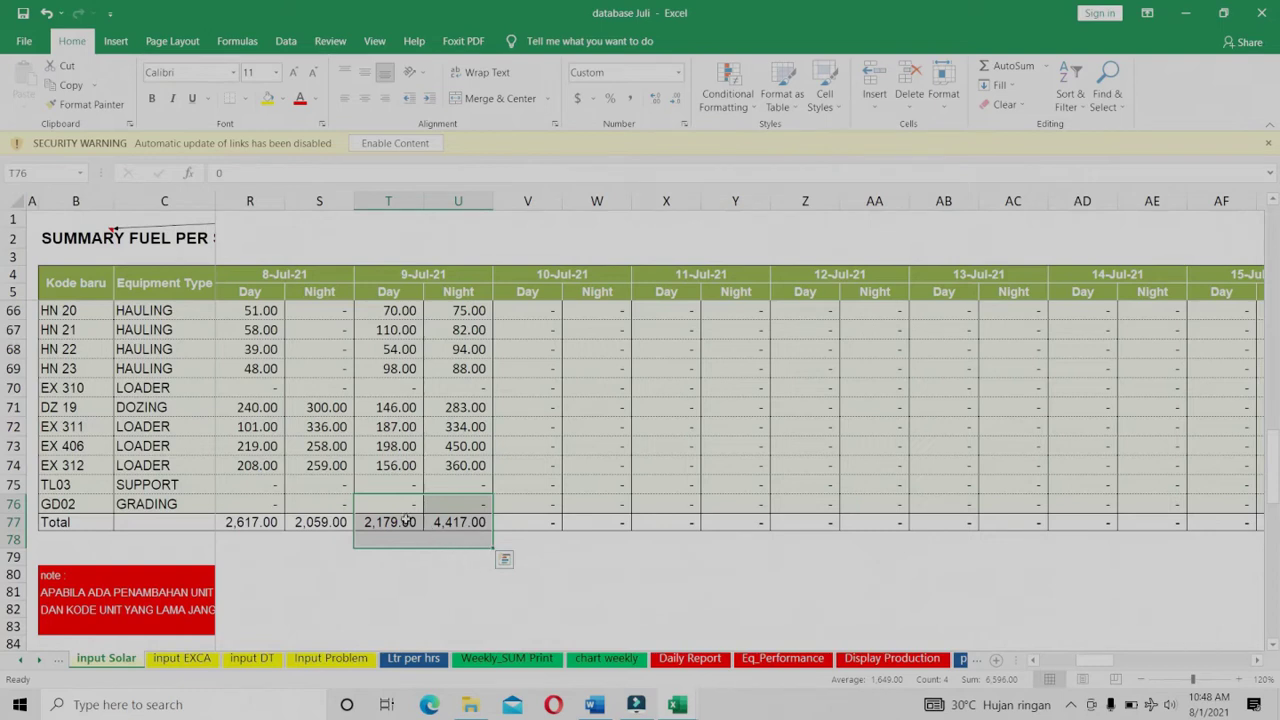
pyautogui.click(508, 543)
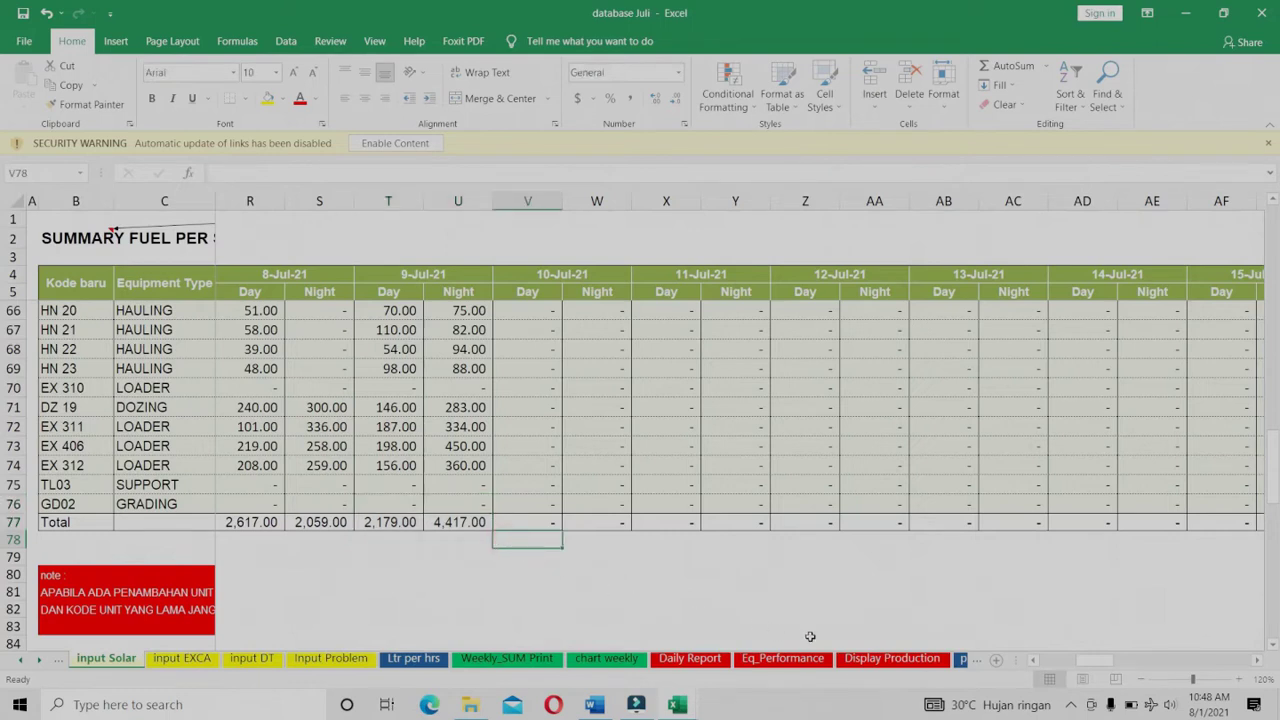
# - Enter ='input Solar'!T77+'input Solar'!U77 in the 9-Jul-21 DAILY FC cell of Display Production
pyautogui.click(877, 659)
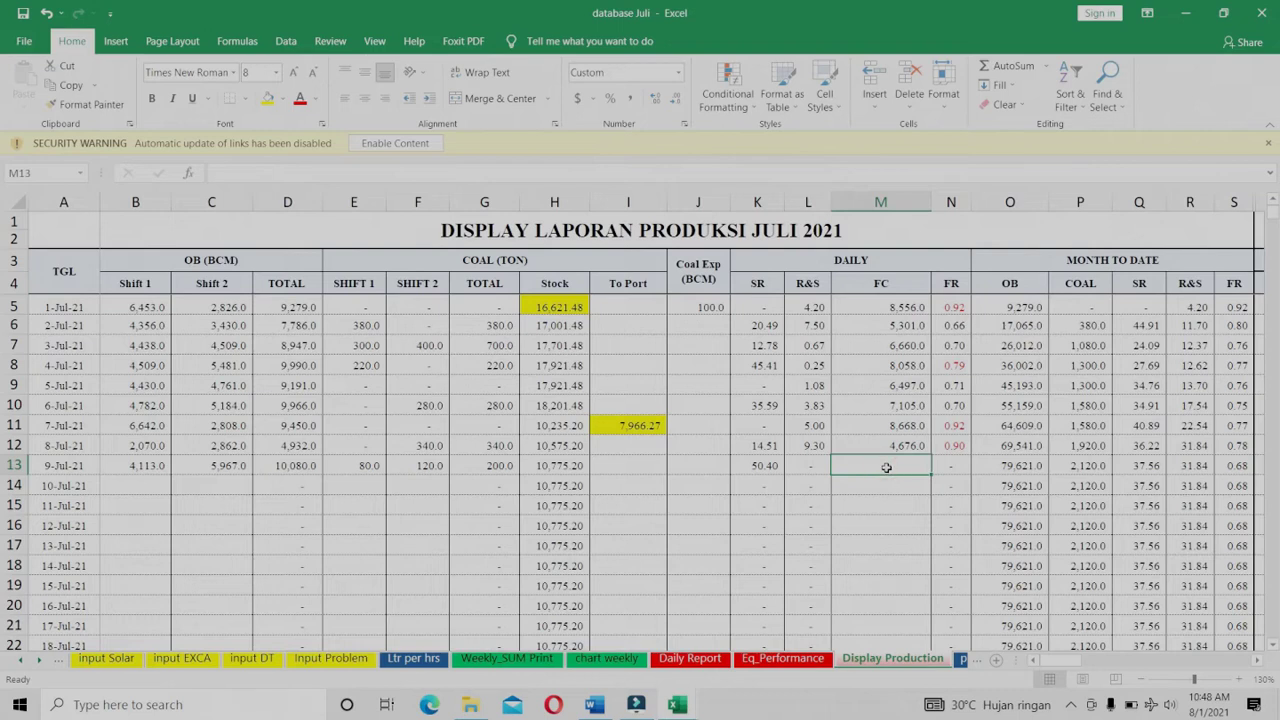
pyautogui.write('=')
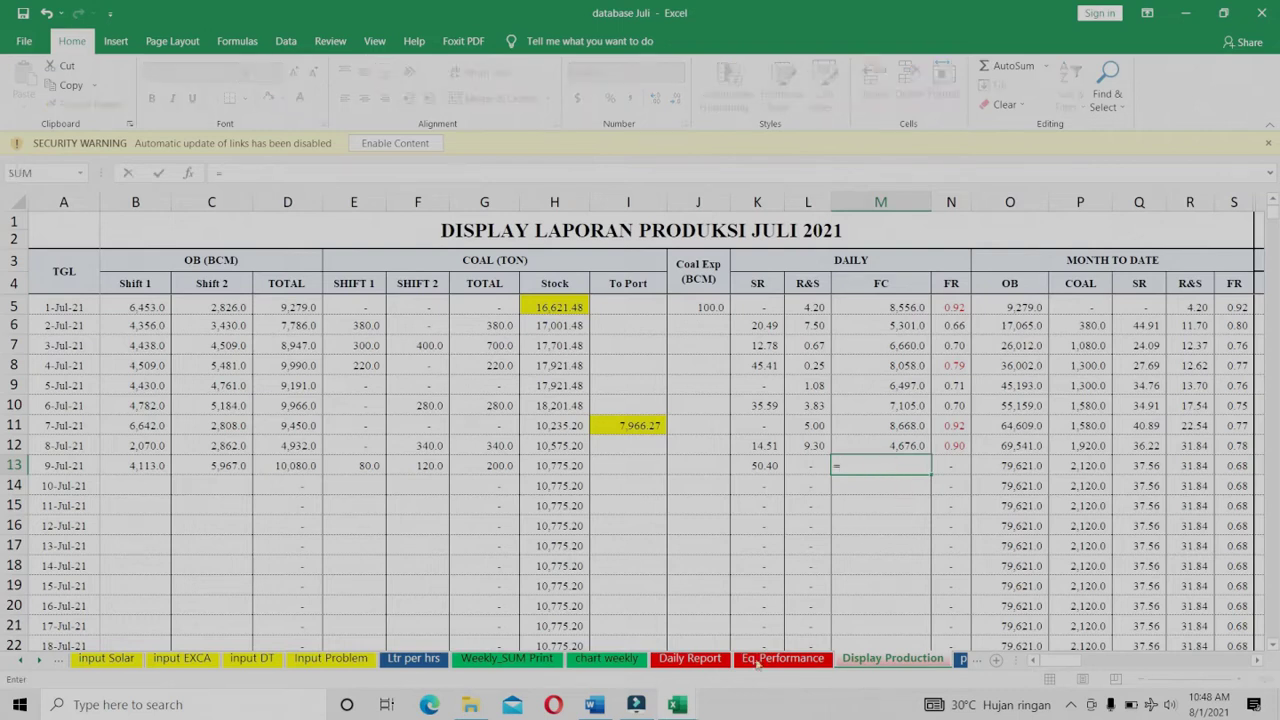
pyautogui.click(105, 658)
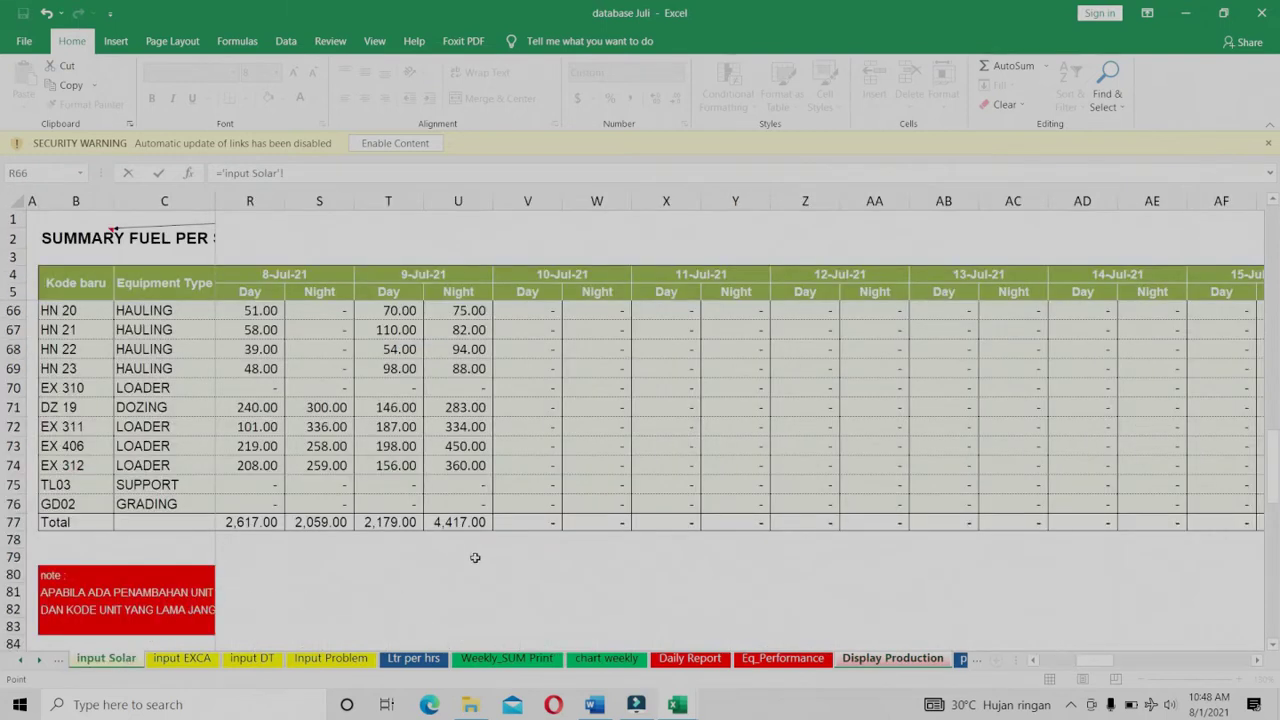
pyautogui.click(390, 520)
pyautogui.write('+')
pyautogui.click(455, 522)
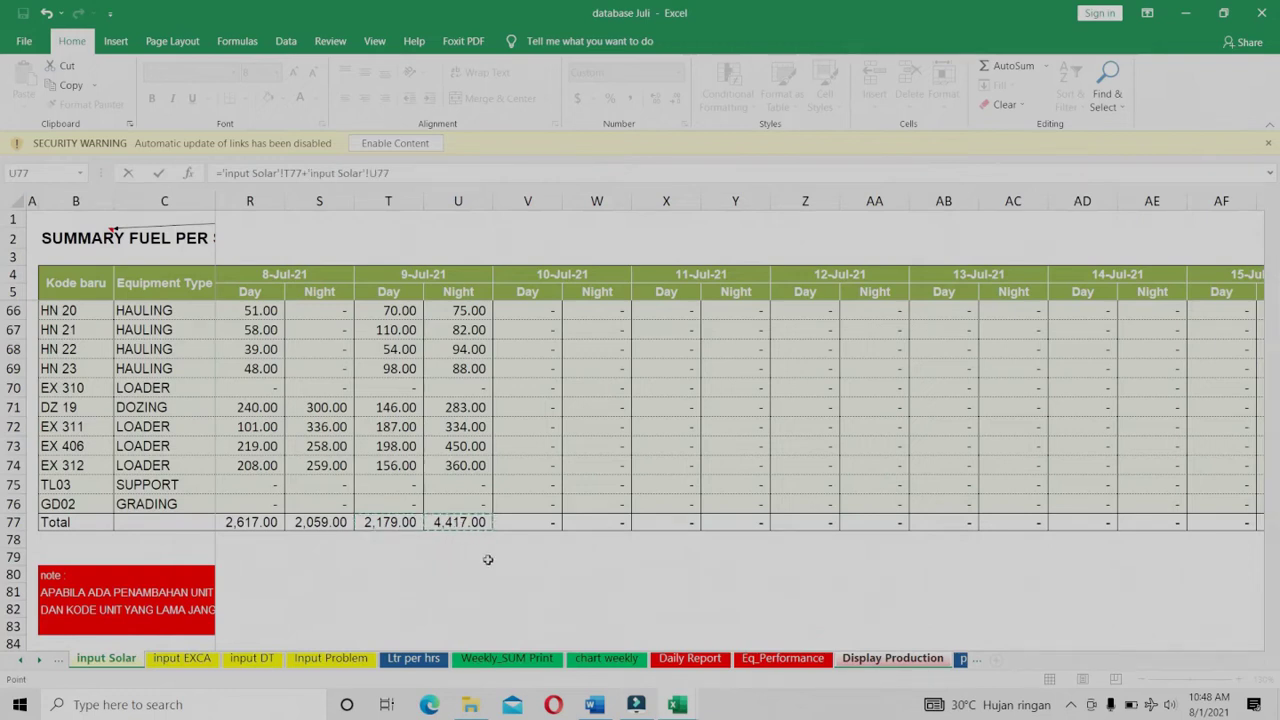
pyautogui.press('Return')
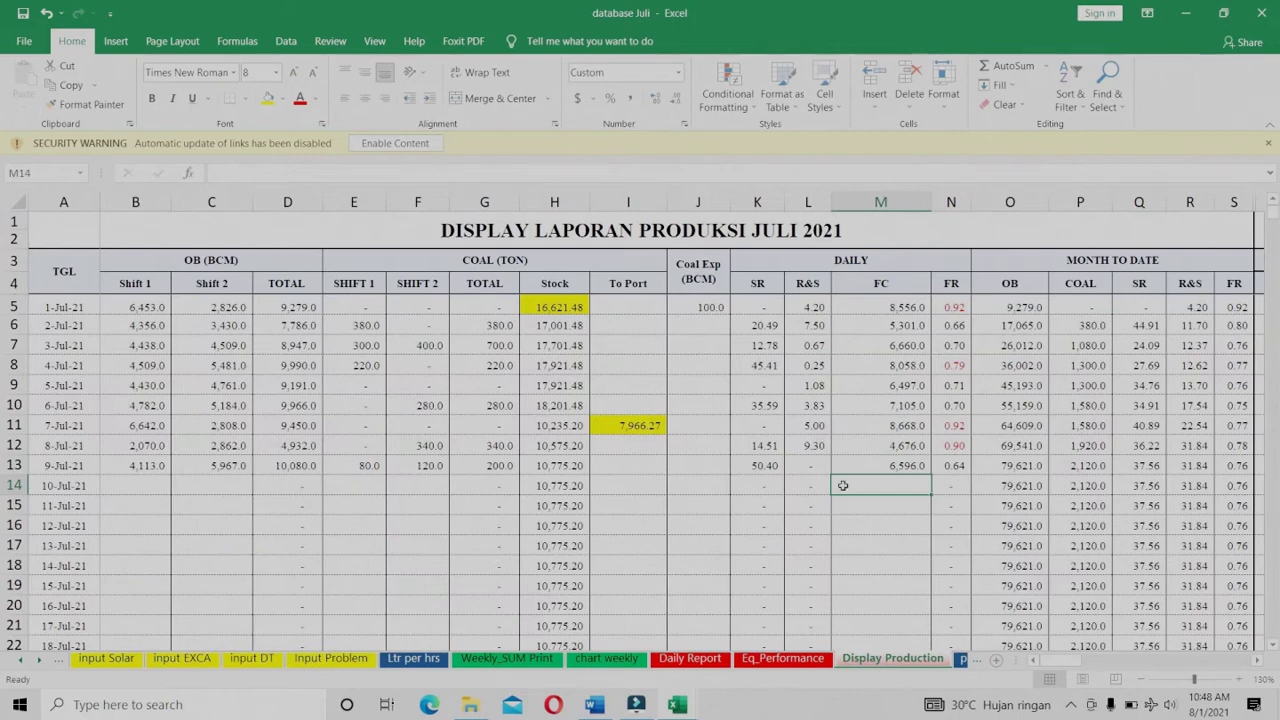
pyautogui.click(862, 465)
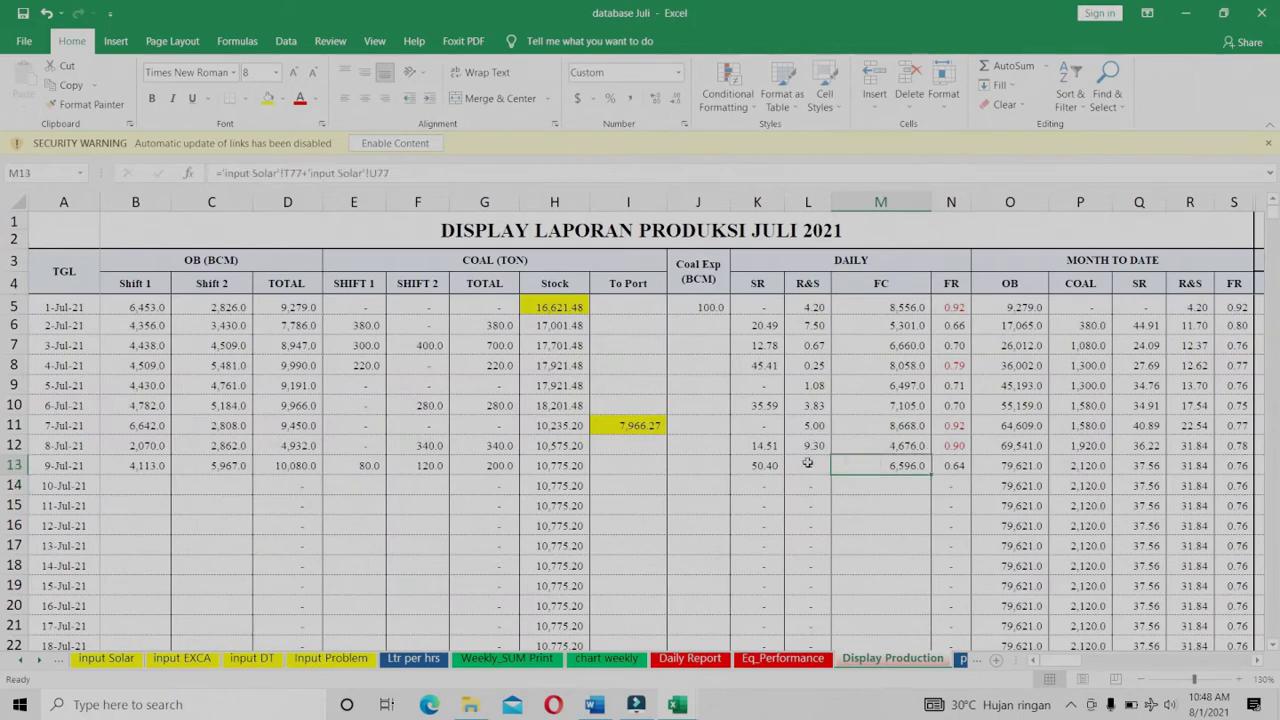
pyautogui.click(894, 488)
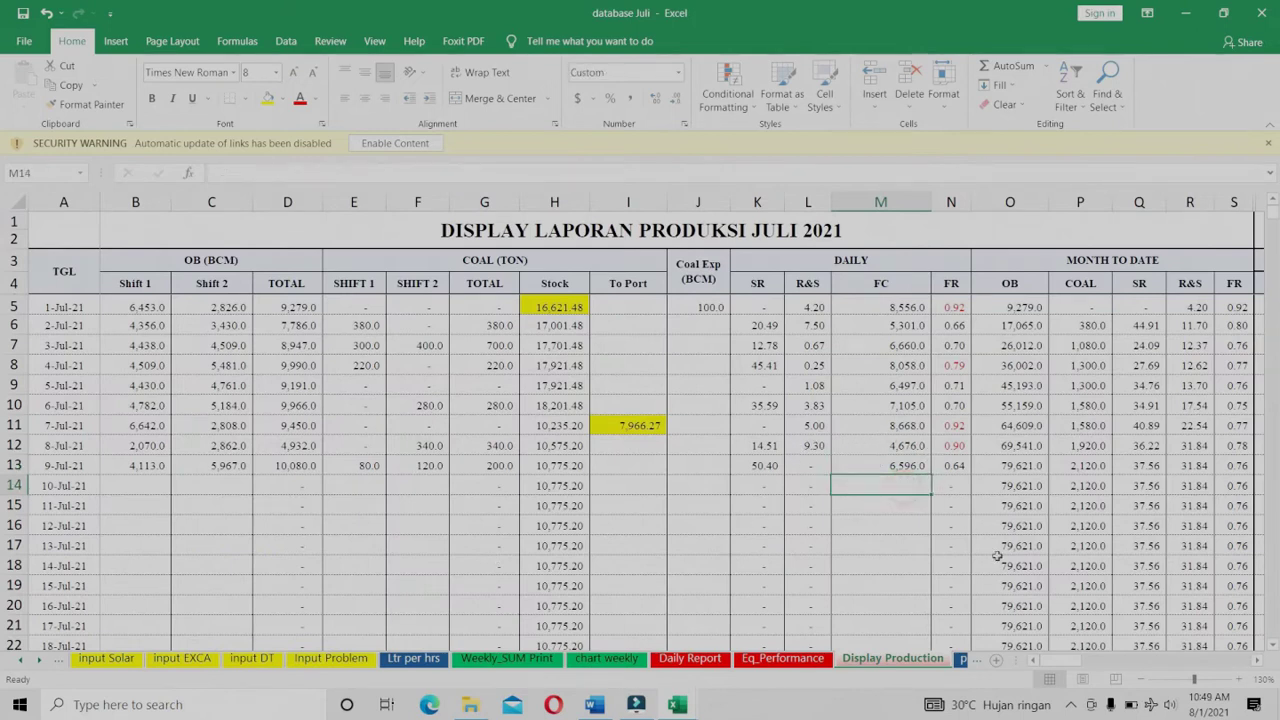
# - Examine the DAILY FR values from 1-Jul-21 onward, comparing the red entries with the black ones
pyautogui.moveTo(947, 311); pyautogui.dragTo(958, 487)
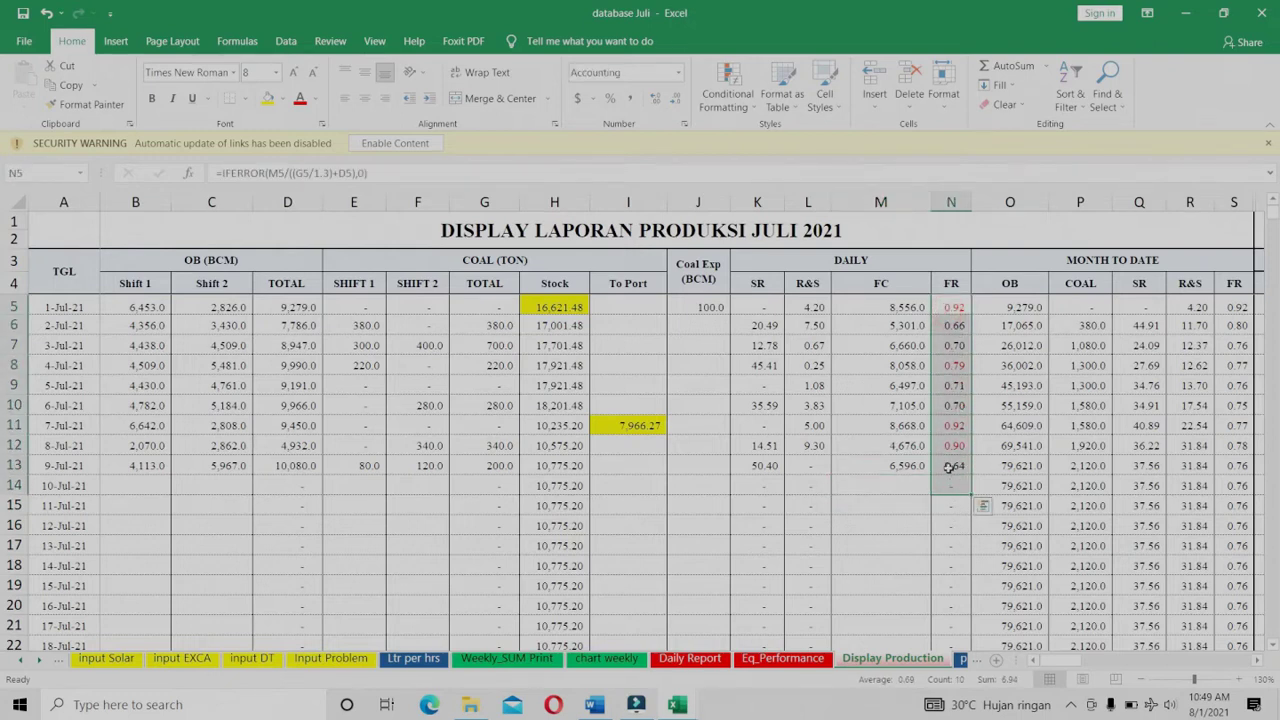
pyautogui.click(950, 466)
pyautogui.moveTo(950, 325); pyautogui.dragTo(952, 345)
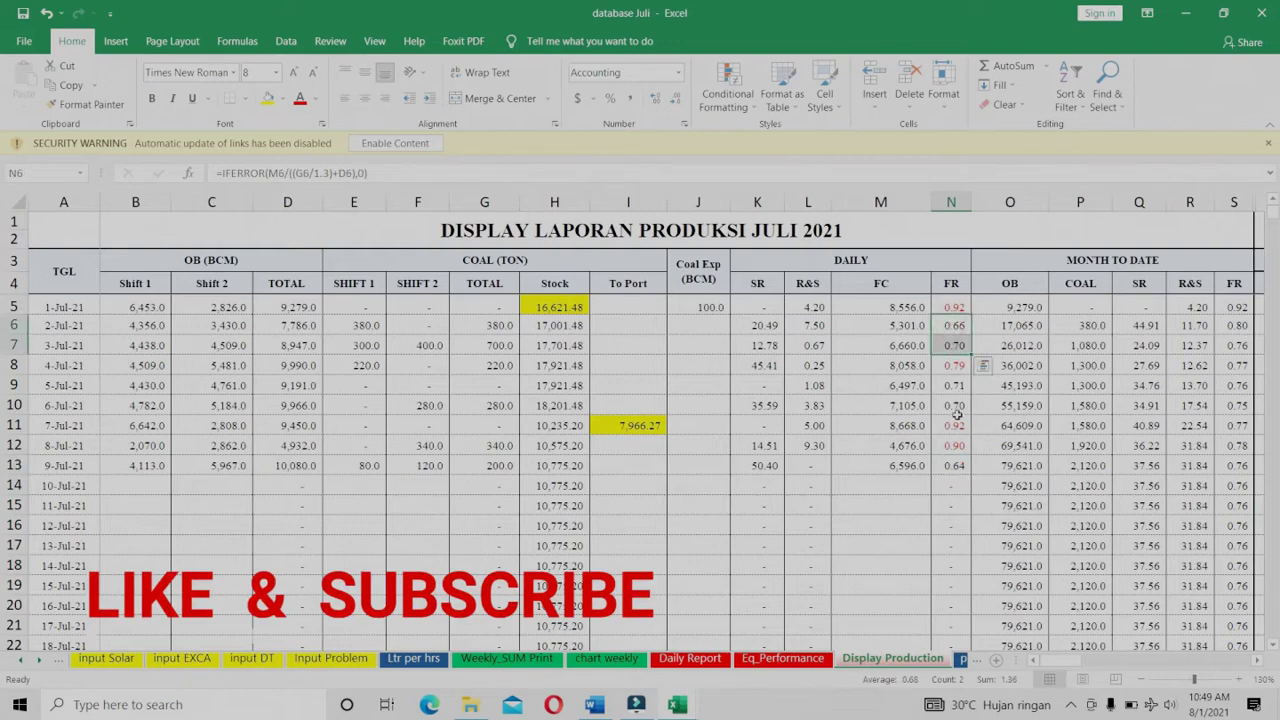
pyautogui.moveTo(950, 425); pyautogui.dragTo(952, 446)
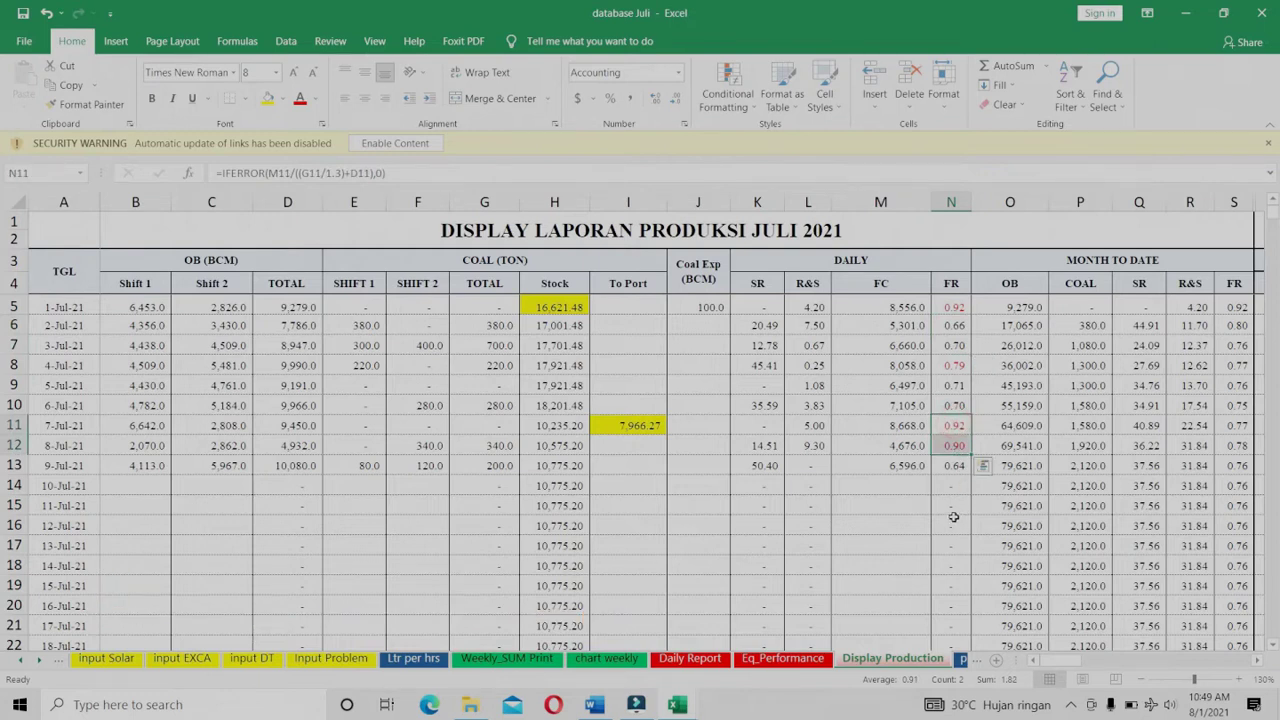
pyautogui.click(953, 518)
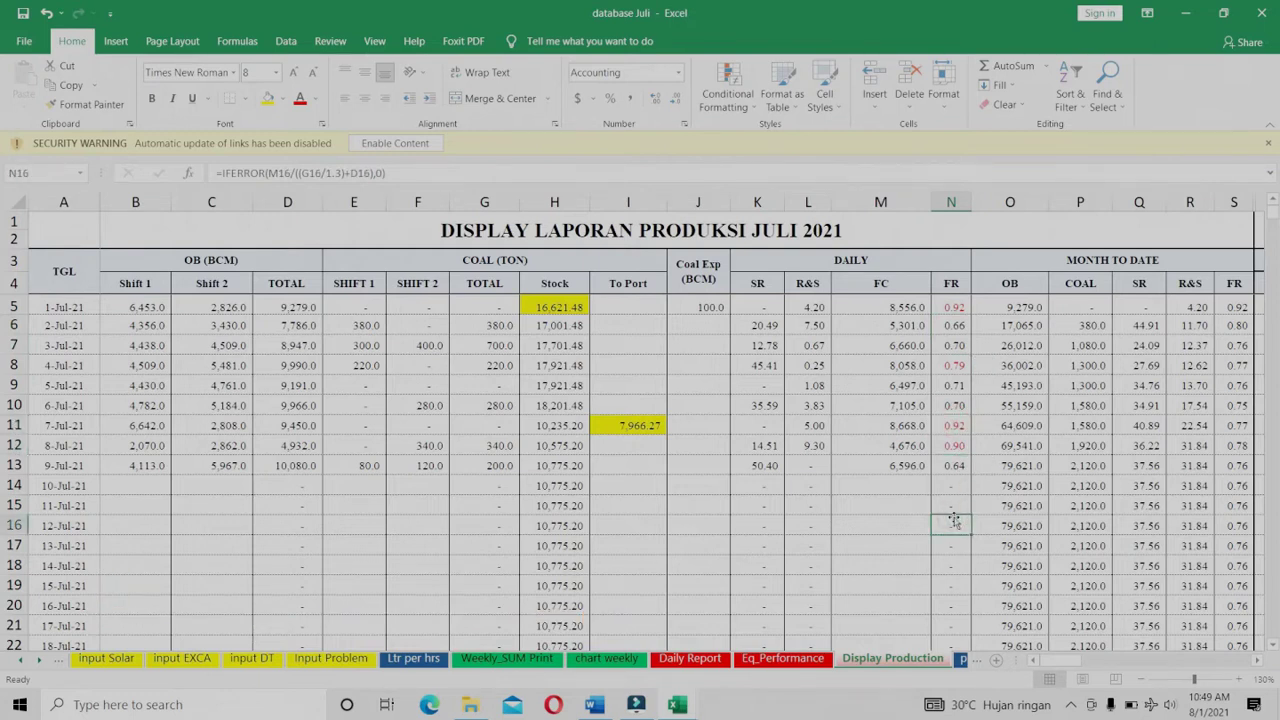
# - Find the ACTUAL table under RAINFALL MONITORING and select its 9-Jul-21 RAIN cell
pyautogui.hscroll(15, 1258, 660)
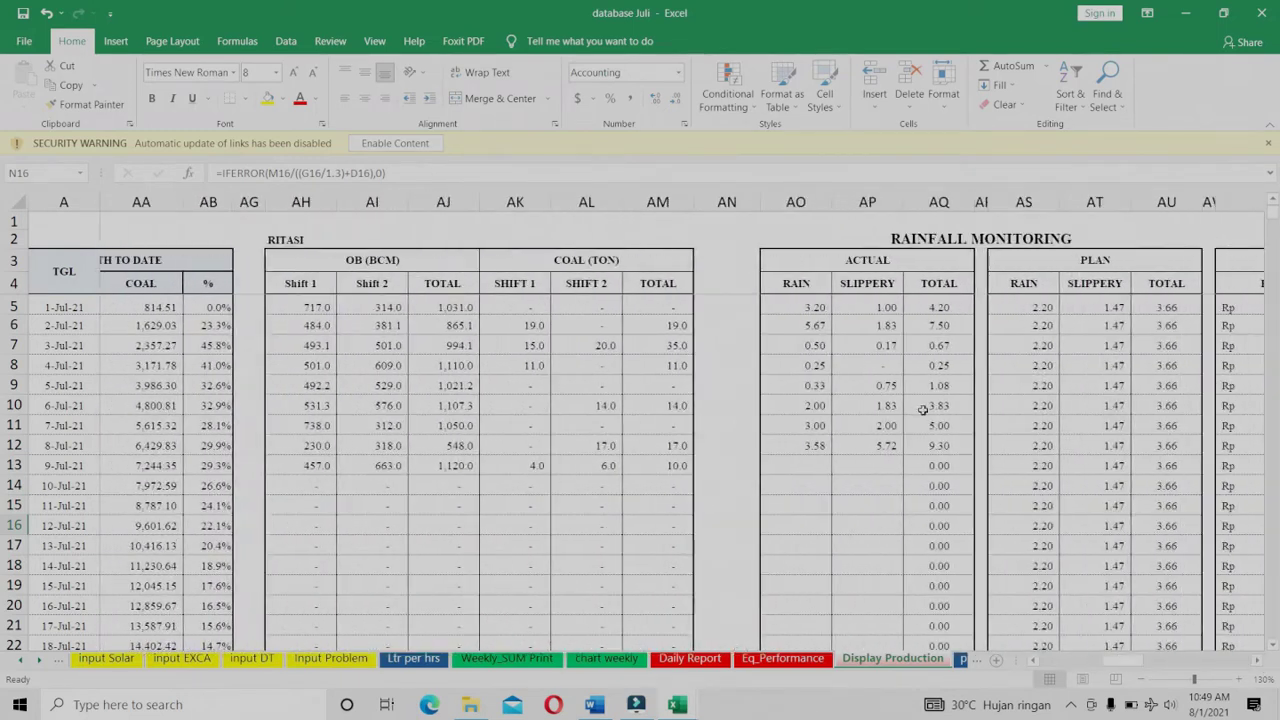
pyautogui.moveTo(787, 283); pyautogui.dragTo(886, 512)
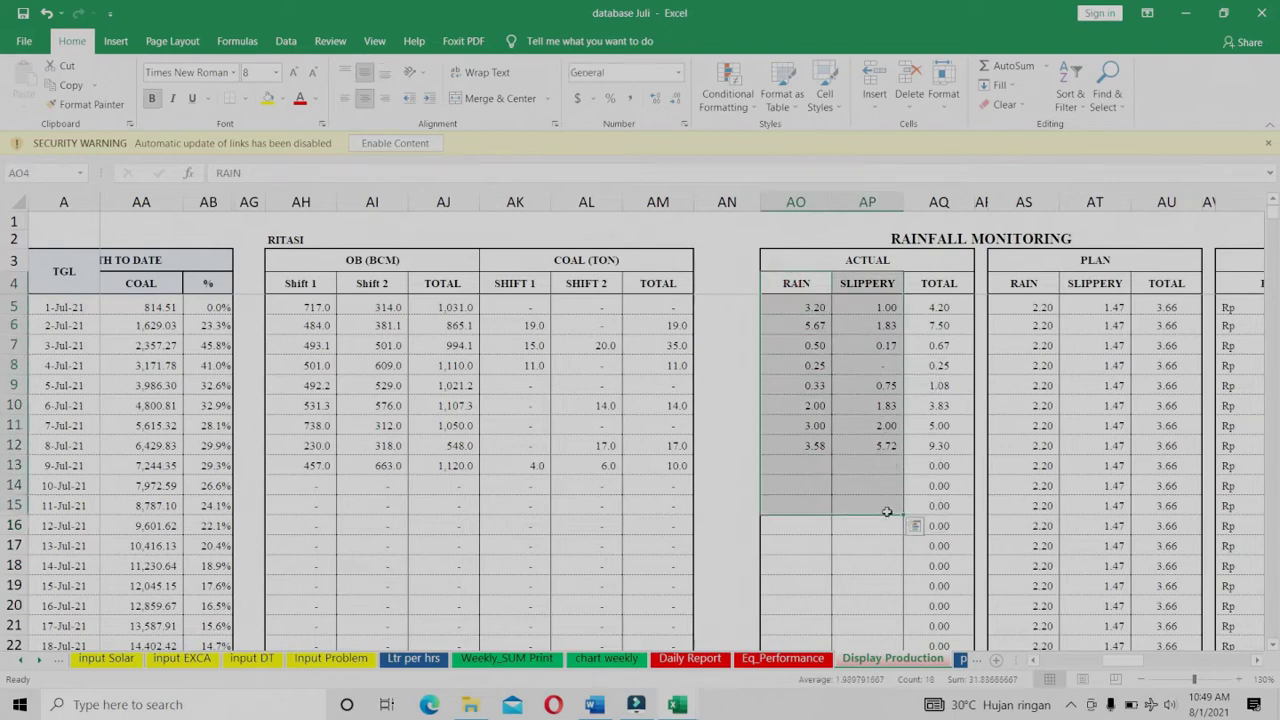
pyautogui.click(803, 464)
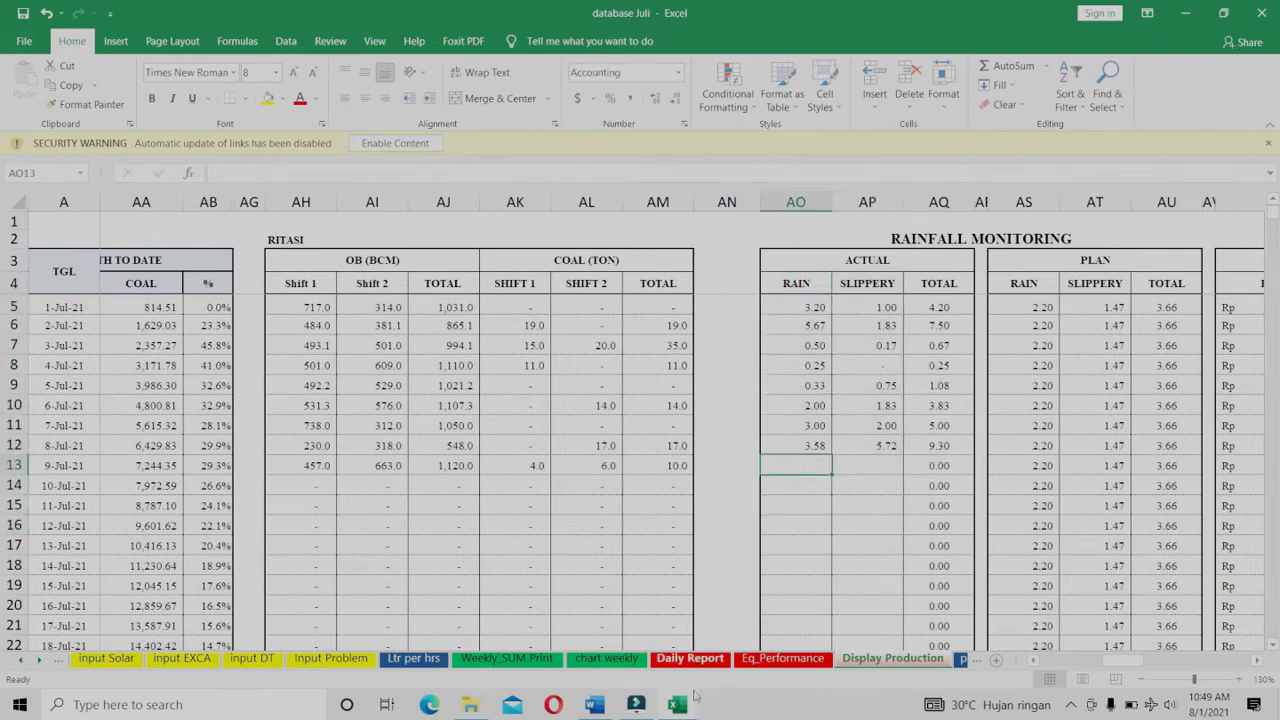
# - Switch to the 09 Juli 21 workbook and copy the Rain and Slippery totals from REPORT's Rain Slippery table
pyautogui.moveTo(680, 702)
pyautogui.click(760, 638)
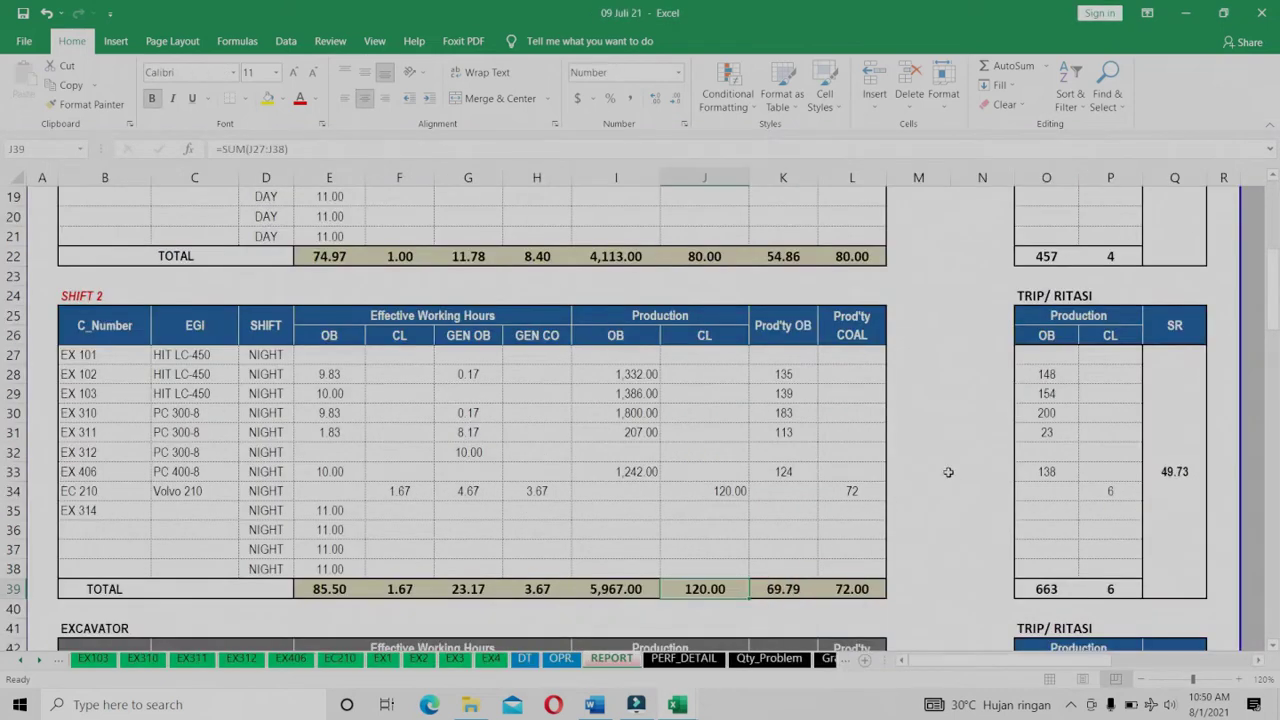
pyautogui.scroll(-3, 942, 480)
pyautogui.scroll(-7, 942, 480)
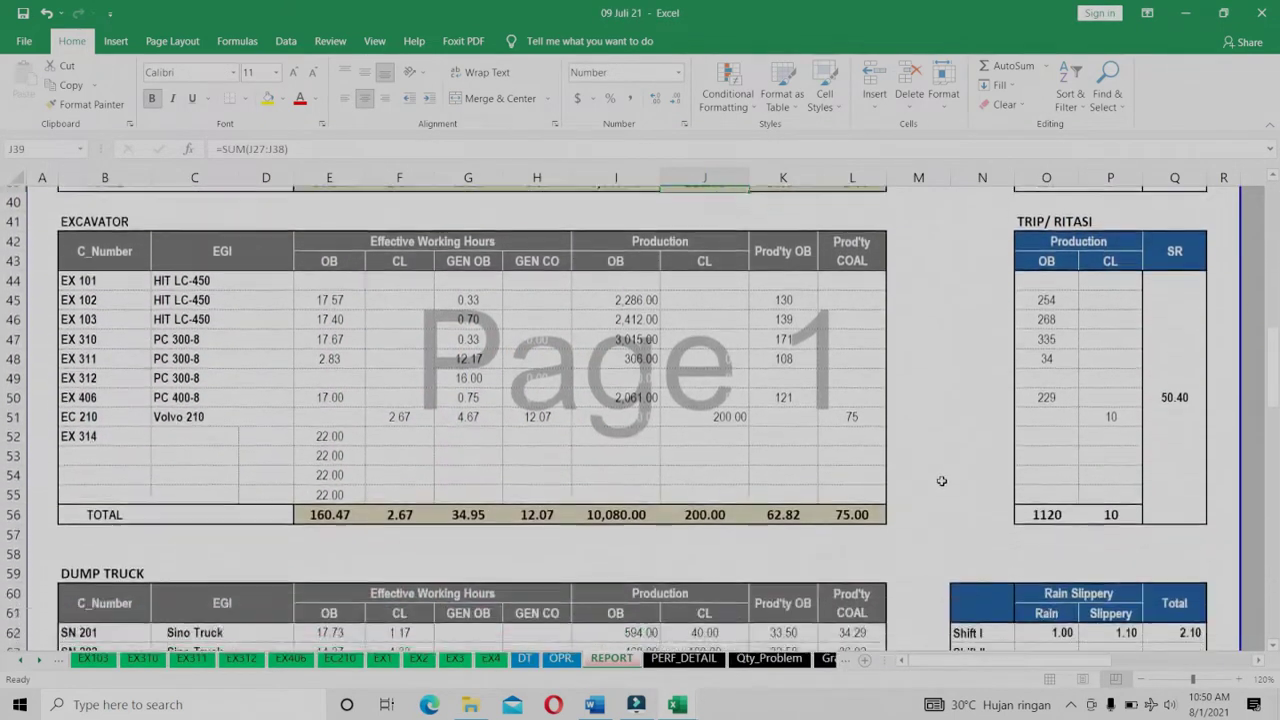
pyautogui.moveTo(1046, 372); pyautogui.dragTo(1057, 433)
pyautogui.moveTo(1113, 372); pyautogui.dragTo(1136, 467)
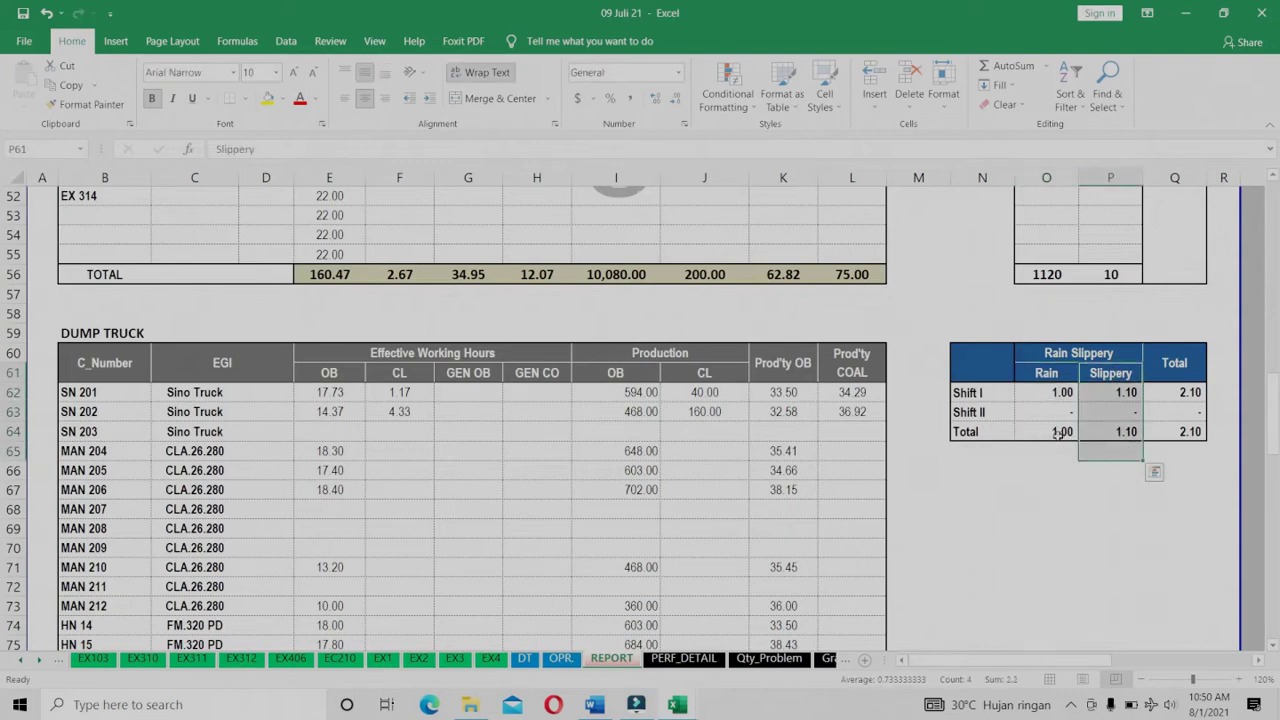
pyautogui.moveTo(1046, 428); pyautogui.dragTo(1102, 432)
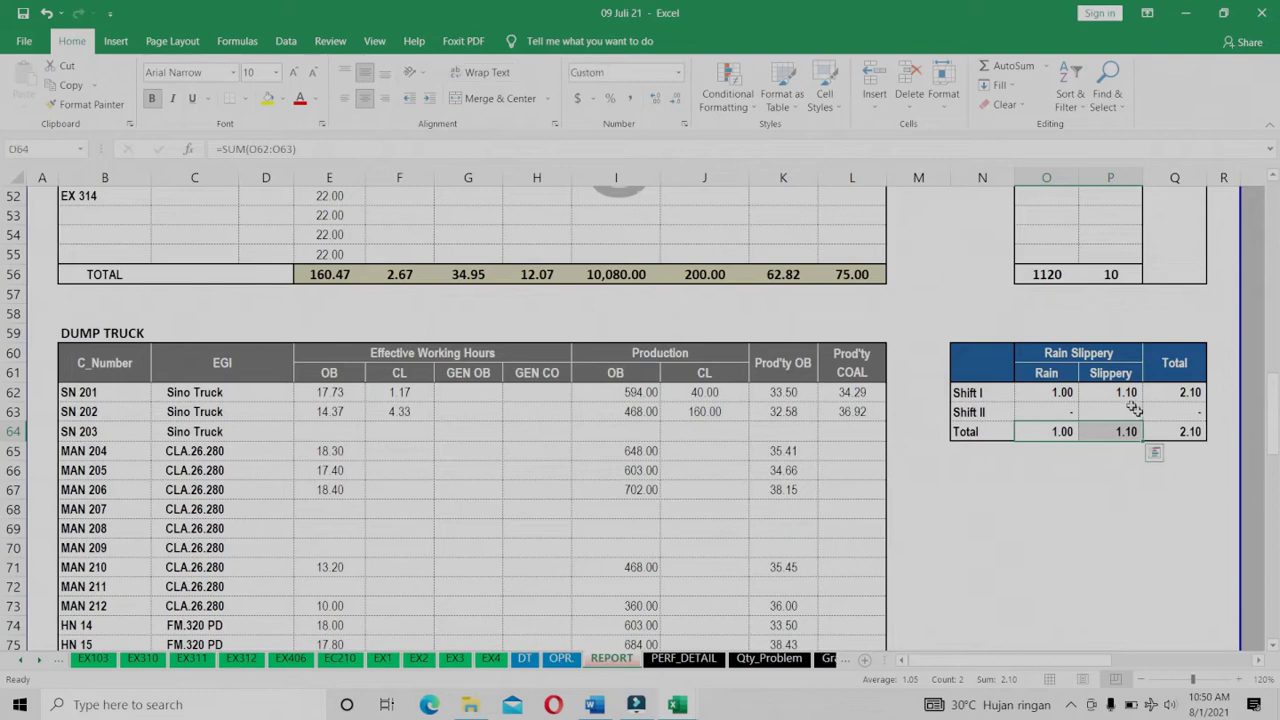
pyautogui.rightClick(1133, 430)
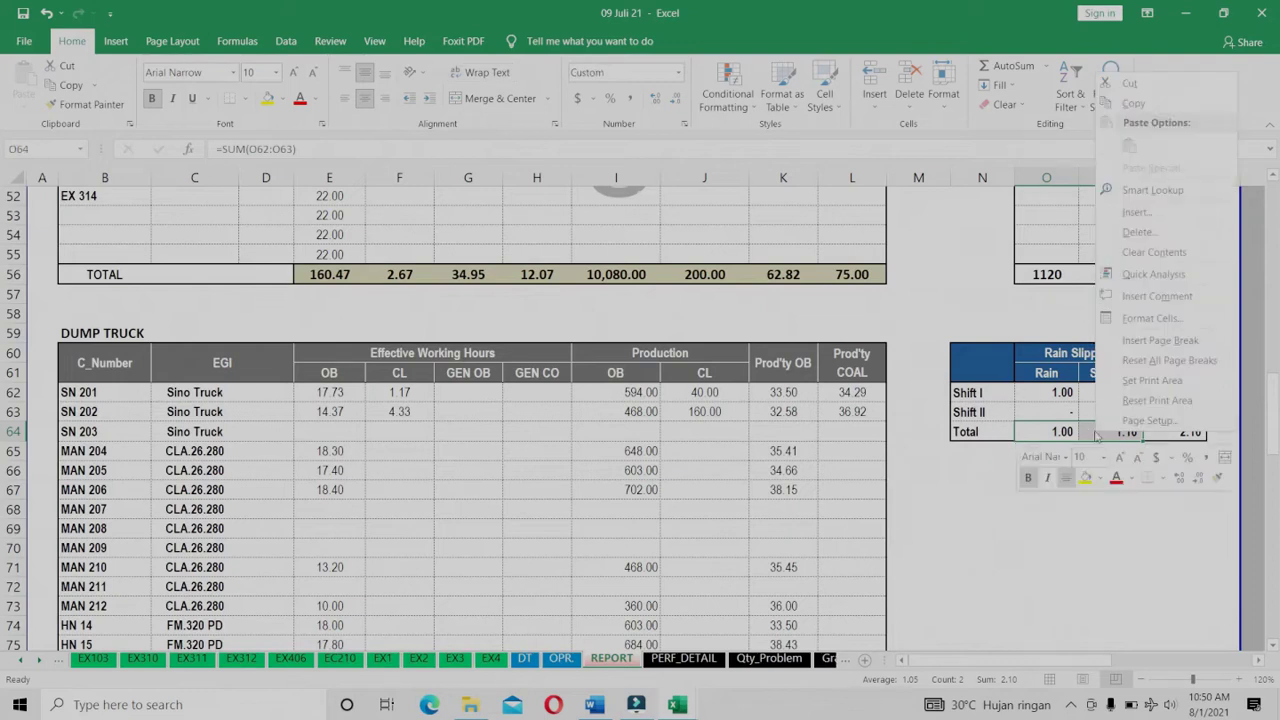
pyautogui.click(1133, 104)
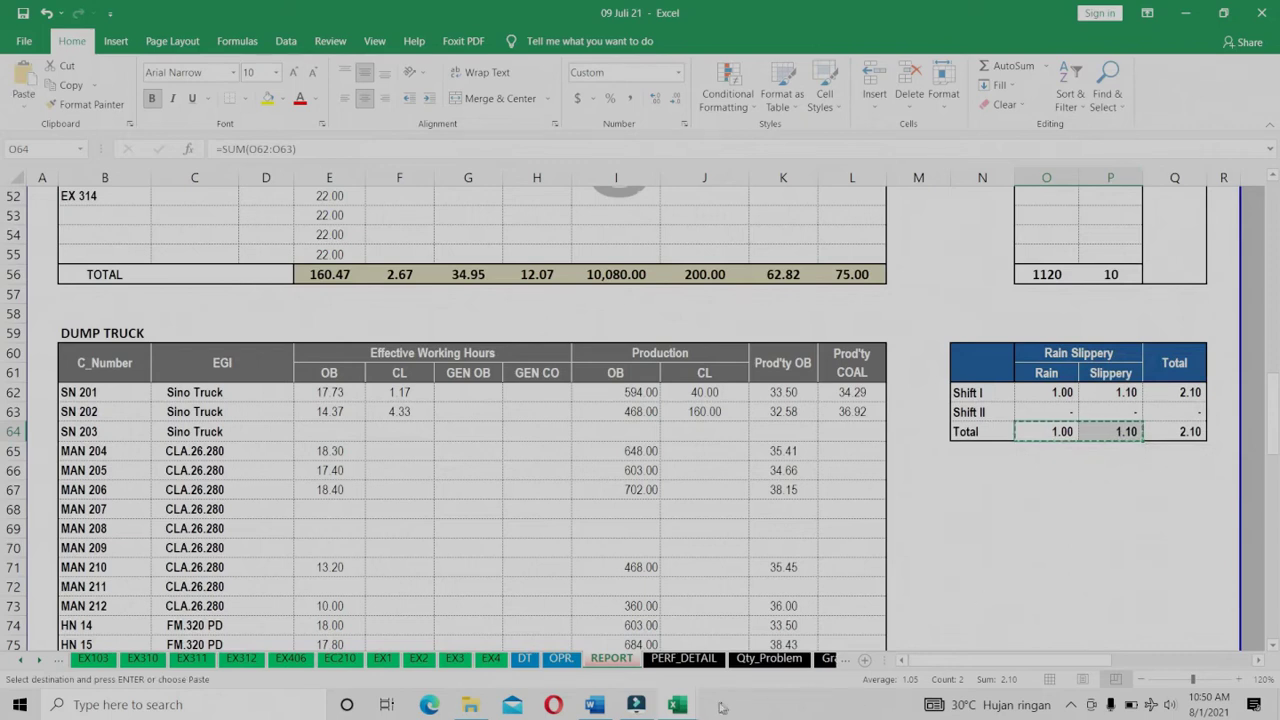
# - Paste the copied totals as values into the 9-Jul-21 ACTUAL RAIN and SLIPPERY cells of database Juli
pyautogui.click(595, 665)
pyautogui.click(800, 465)
pyautogui.rightClick(810, 460)
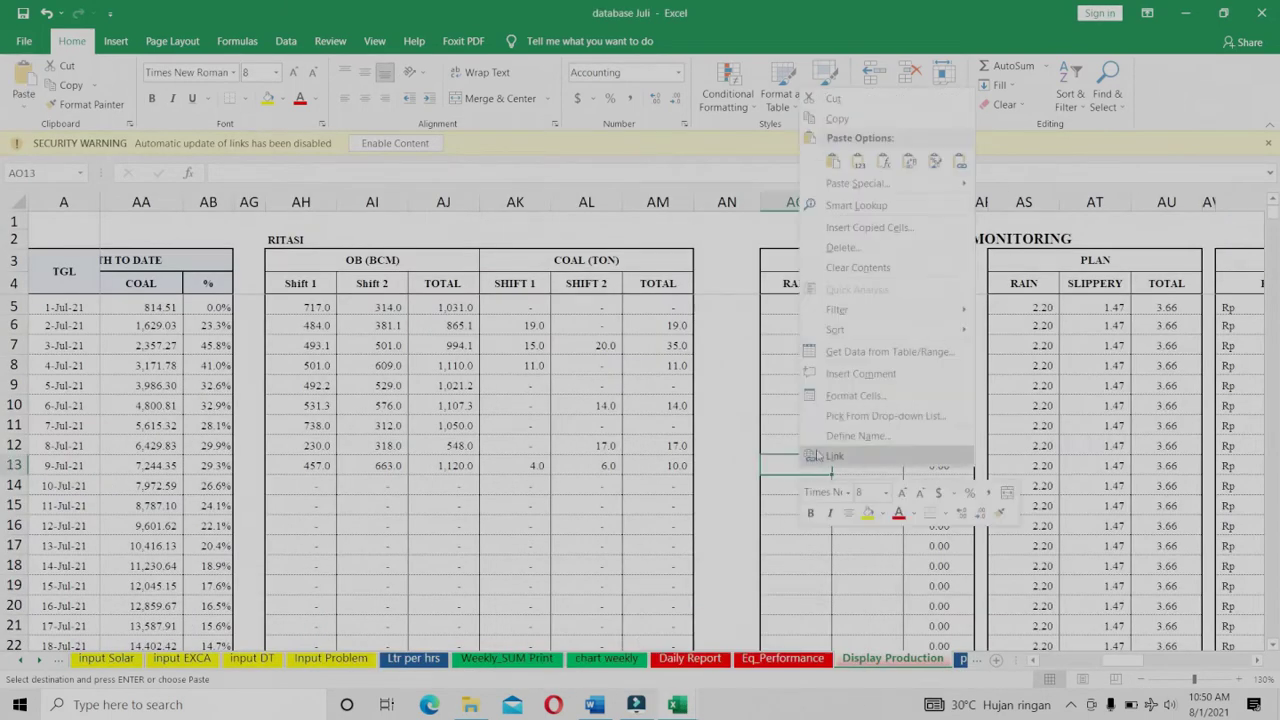
pyautogui.click(858, 161)
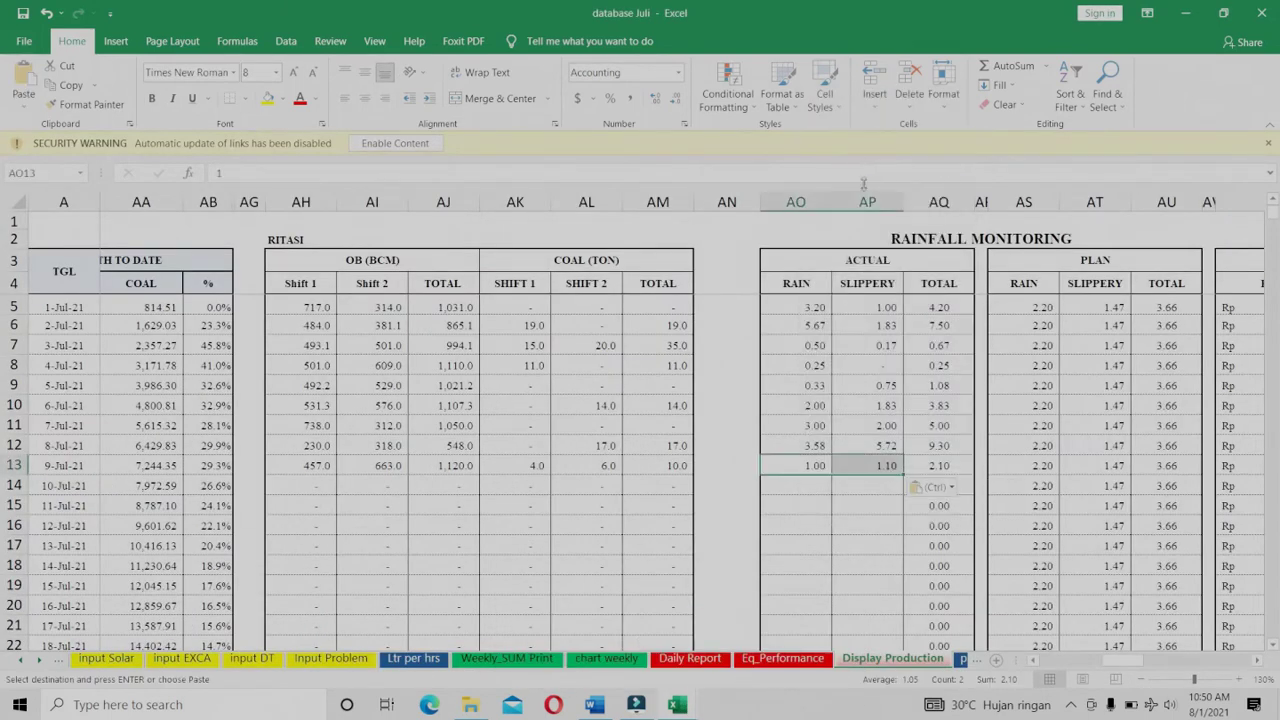
pyautogui.click(858, 485)
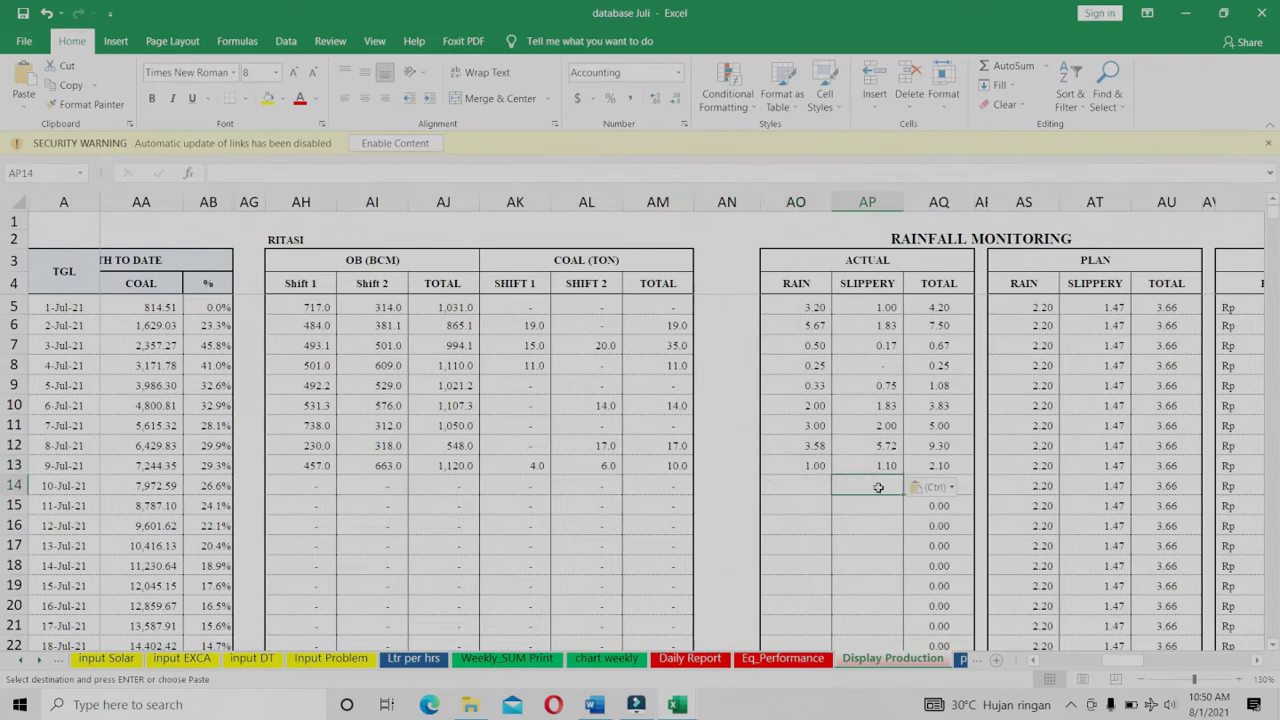
pyautogui.moveTo(1035, 661); pyautogui.dragTo(1035, 663)
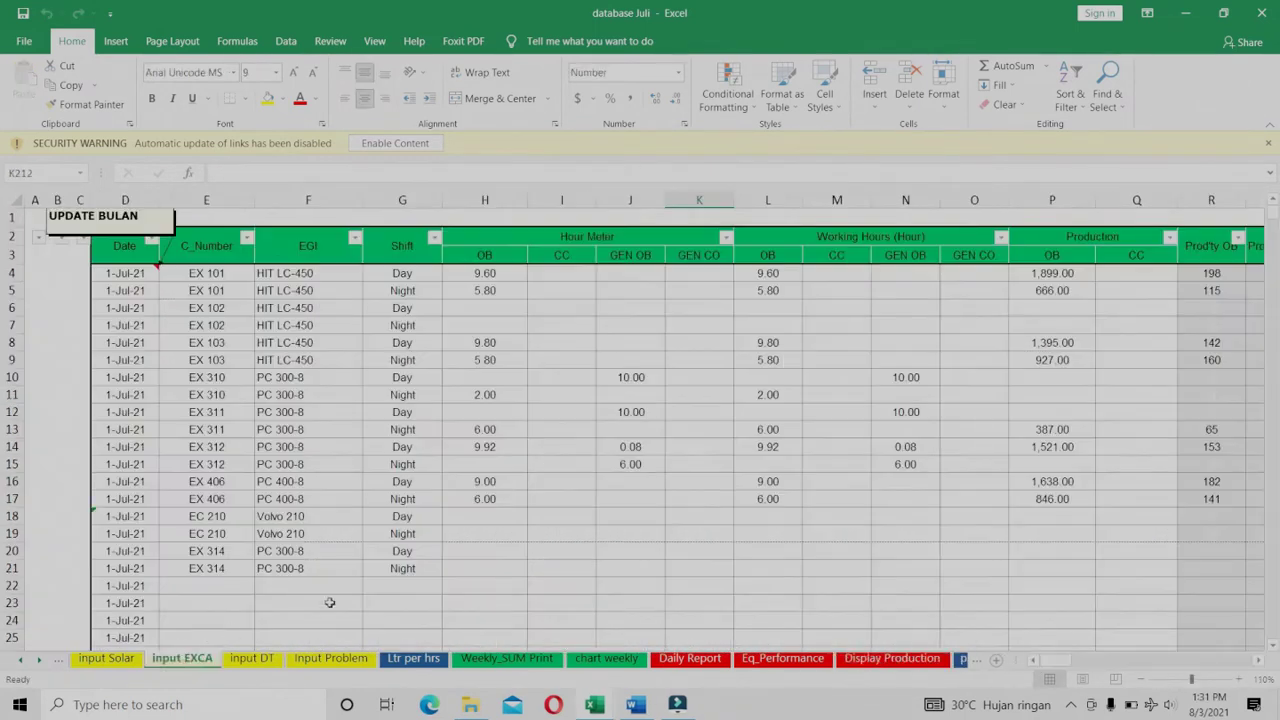
# - Examine the Hour Meter, Working Hours, Production and Standby columns of the input EXCA sheet
pyautogui.moveTo(485, 276); pyautogui.dragTo(1108, 561)
pyautogui.click(1134, 603)
pyautogui.click(1260, 661)
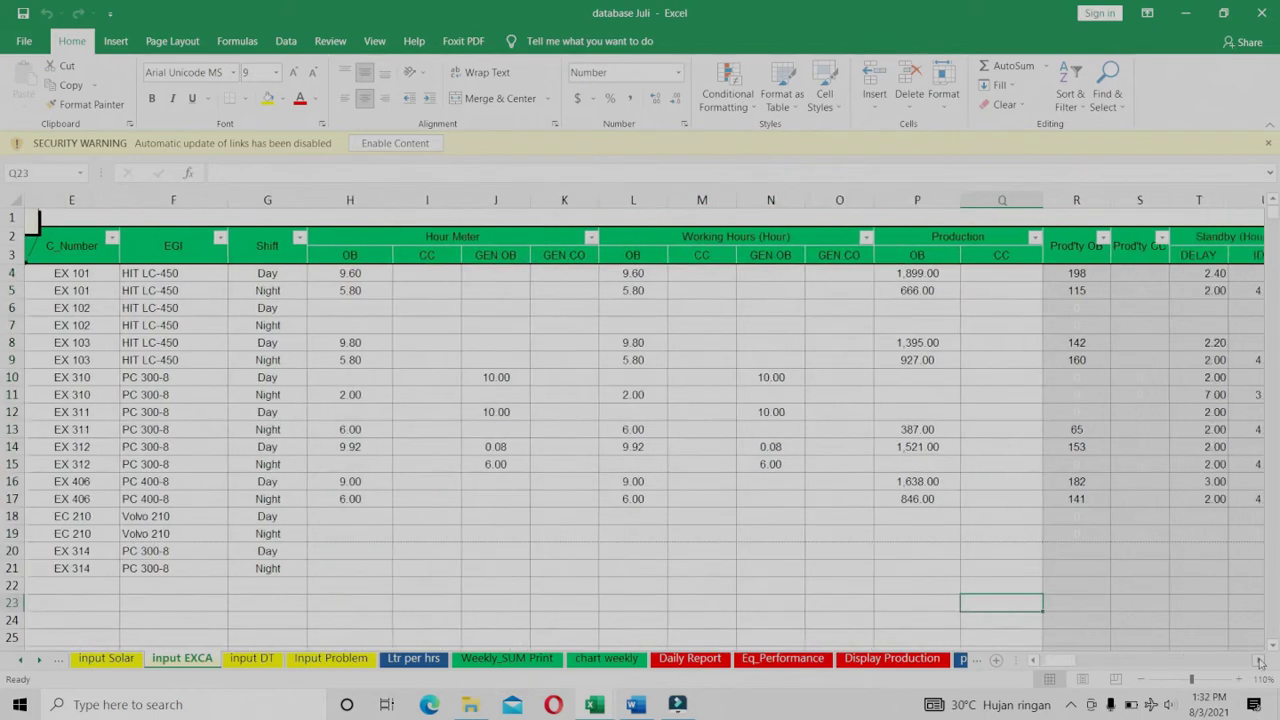
pyautogui.moveTo(1260, 661); pyautogui.dragTo(1260, 661)
pyautogui.moveTo(685, 254); pyautogui.dragTo(710, 604)
pyautogui.click(630, 531)
# - Find the 9-Jul-21 rows in input EXCA and select the Hour Meter OB cell for EX 101 Day
pyautogui.moveTo(1033, 661); pyautogui.dragTo(1035, 663)
pyautogui.moveTo(1272, 648); pyautogui.dragTo(1272, 648)
pyautogui.click(490, 257)
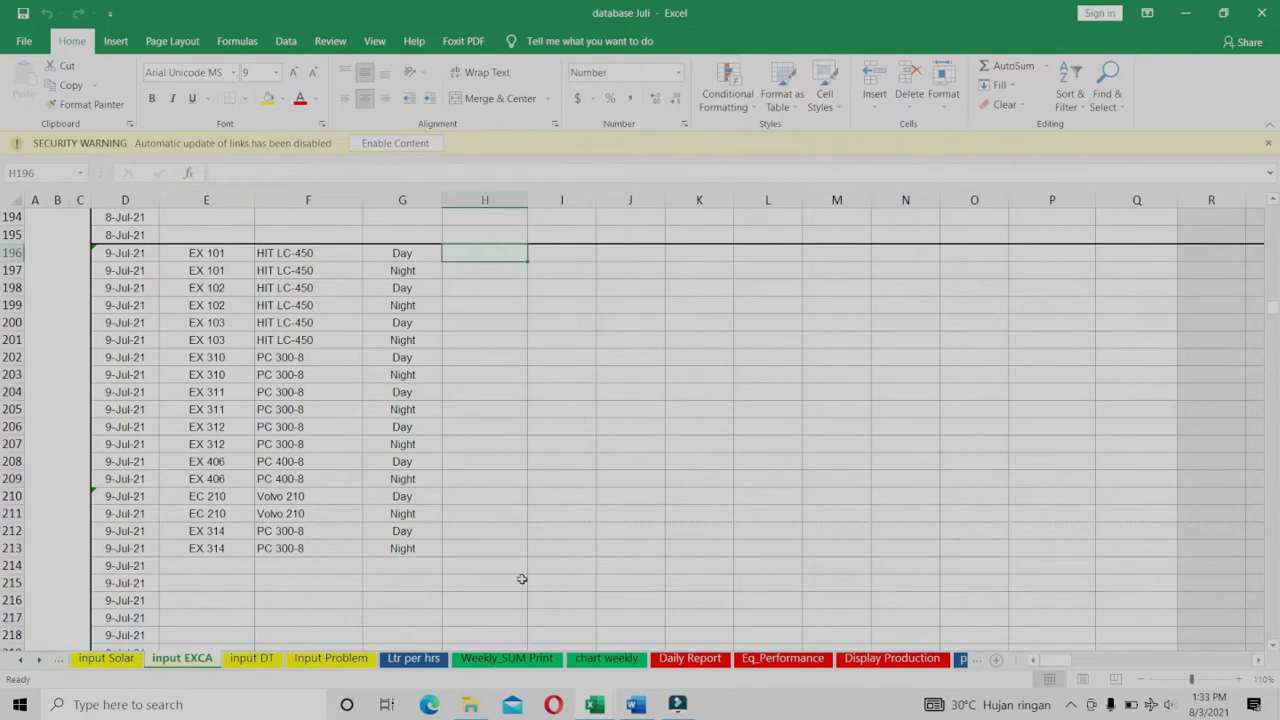
# - Switch to the 09 Juli 21 workbook and copy the PERF_DETAIL excavator data from F5 through UA Ach in row 20
pyautogui.moveTo(597, 708)
pyautogui.click(513, 633)
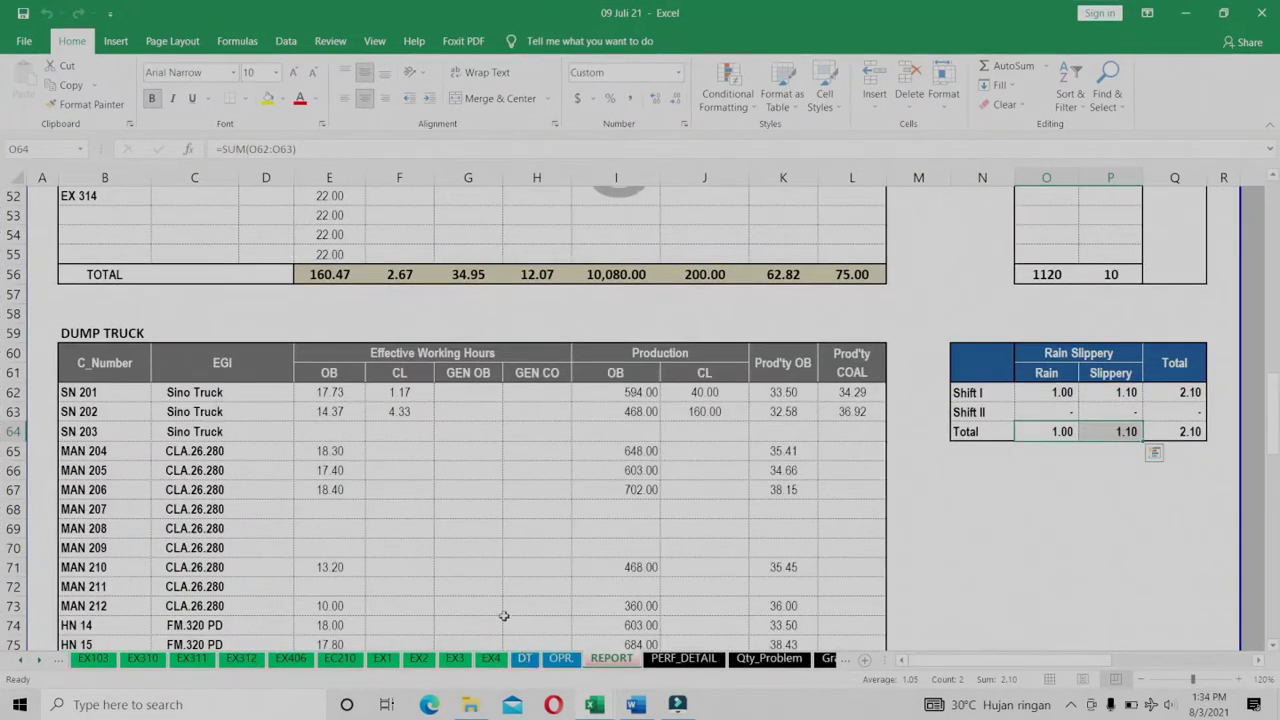
pyautogui.click(684, 658)
pyautogui.click(902, 661)
pyautogui.moveTo(903, 666); pyautogui.dragTo(903, 666)
pyautogui.moveTo(296, 231); pyautogui.dragTo(563, 403)
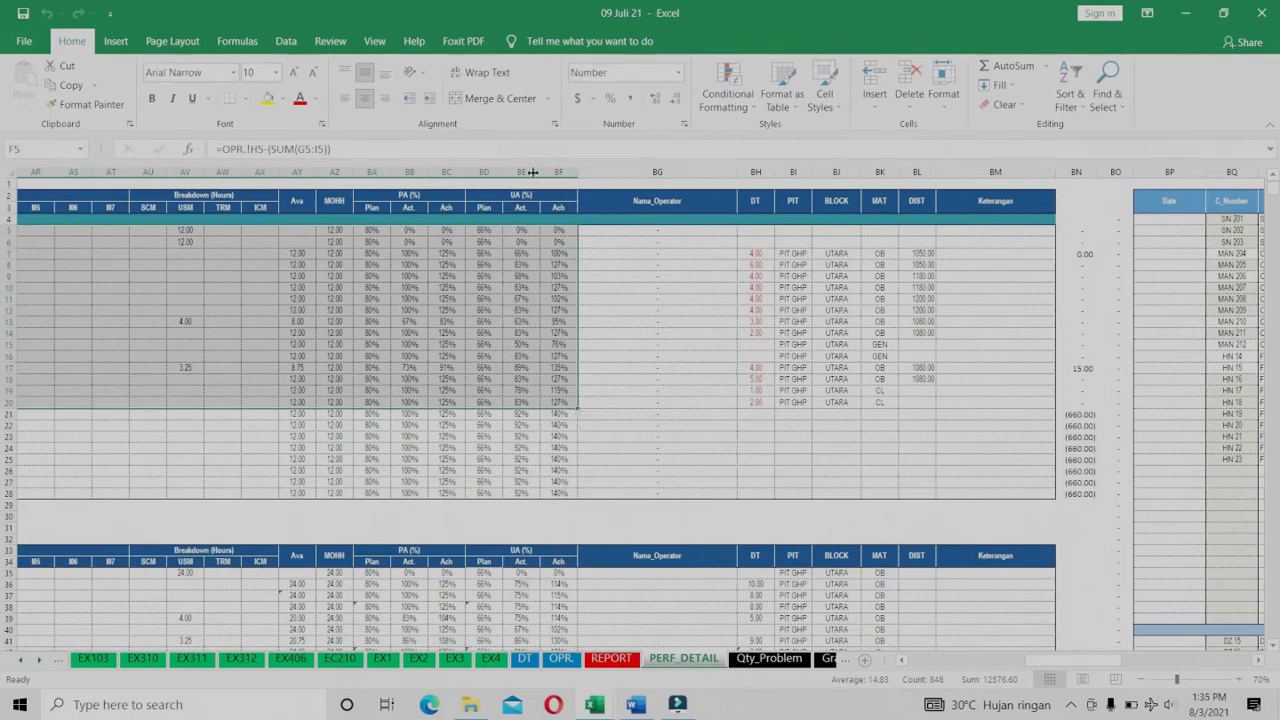
pyautogui.rightClick(486, 211)
pyautogui.click(525, 268)
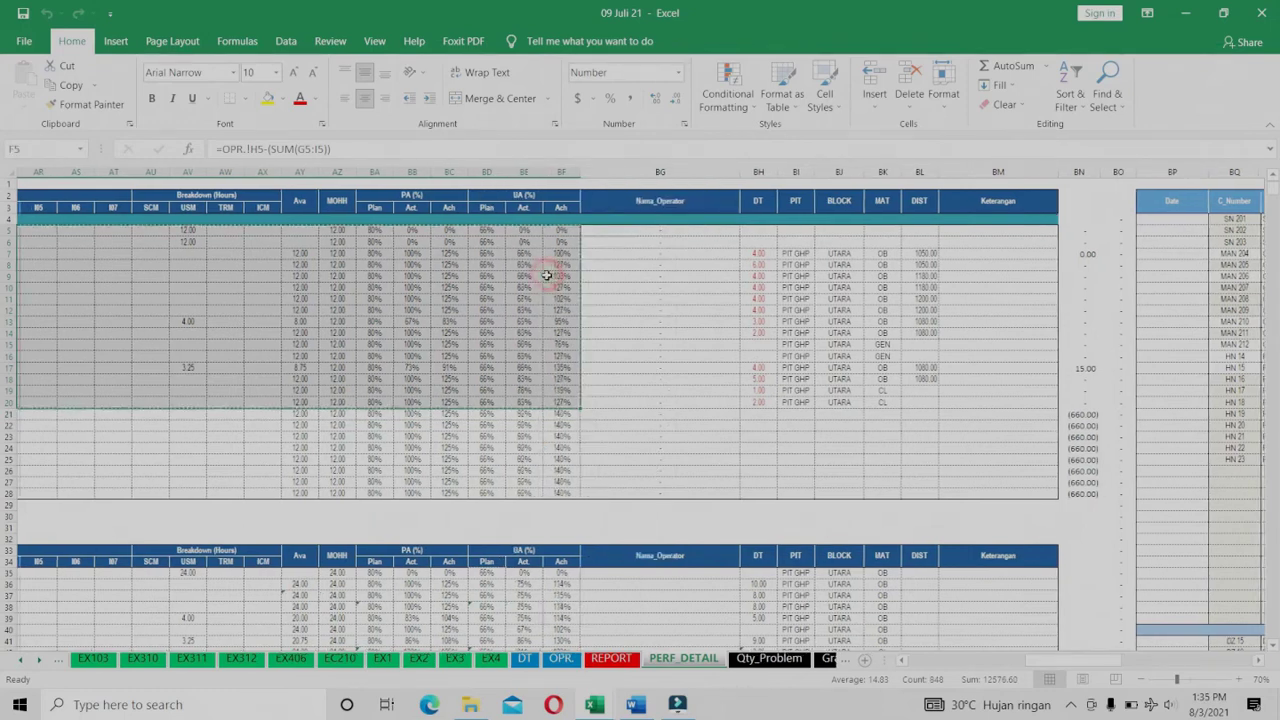
# - Paste the copied excavator data as values into database Juli's input EXCA, starting at H196 for EX 101 Day on 9-Jul-21
pyautogui.hscroll(-15, 584, 364)
pyautogui.moveTo(594, 704)
pyautogui.click(650, 590)
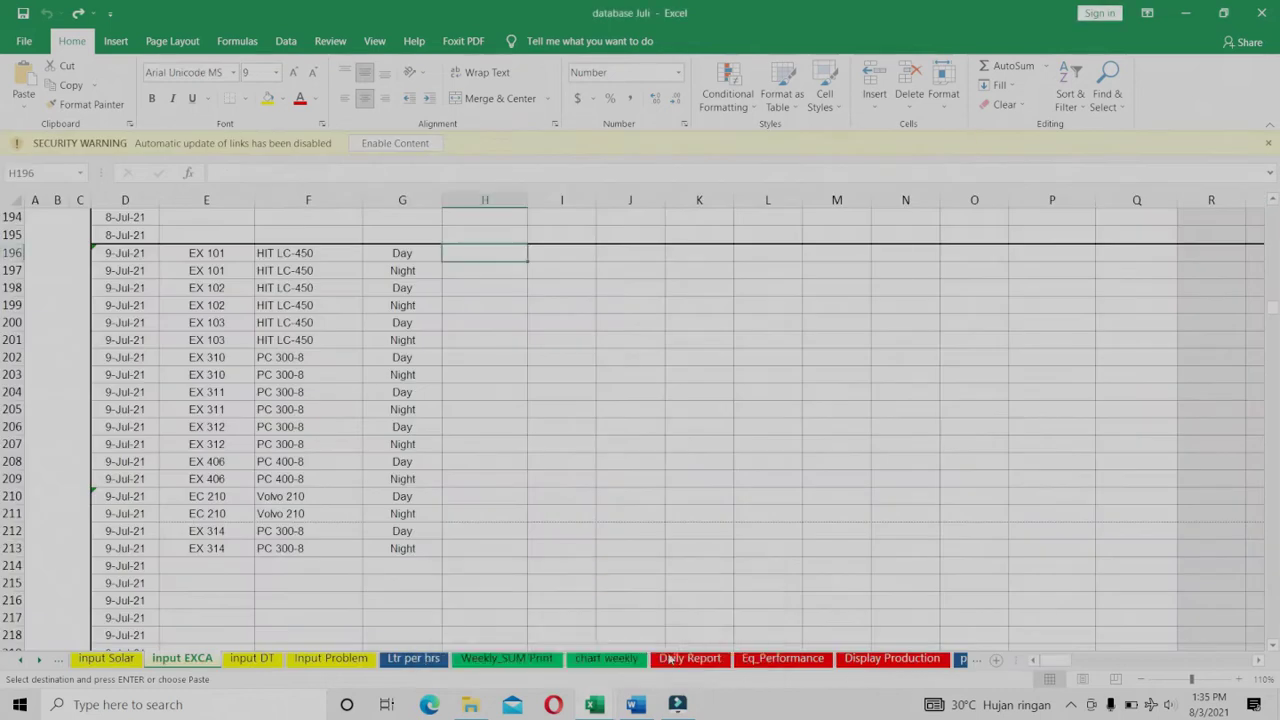
pyautogui.rightClick(478, 256)
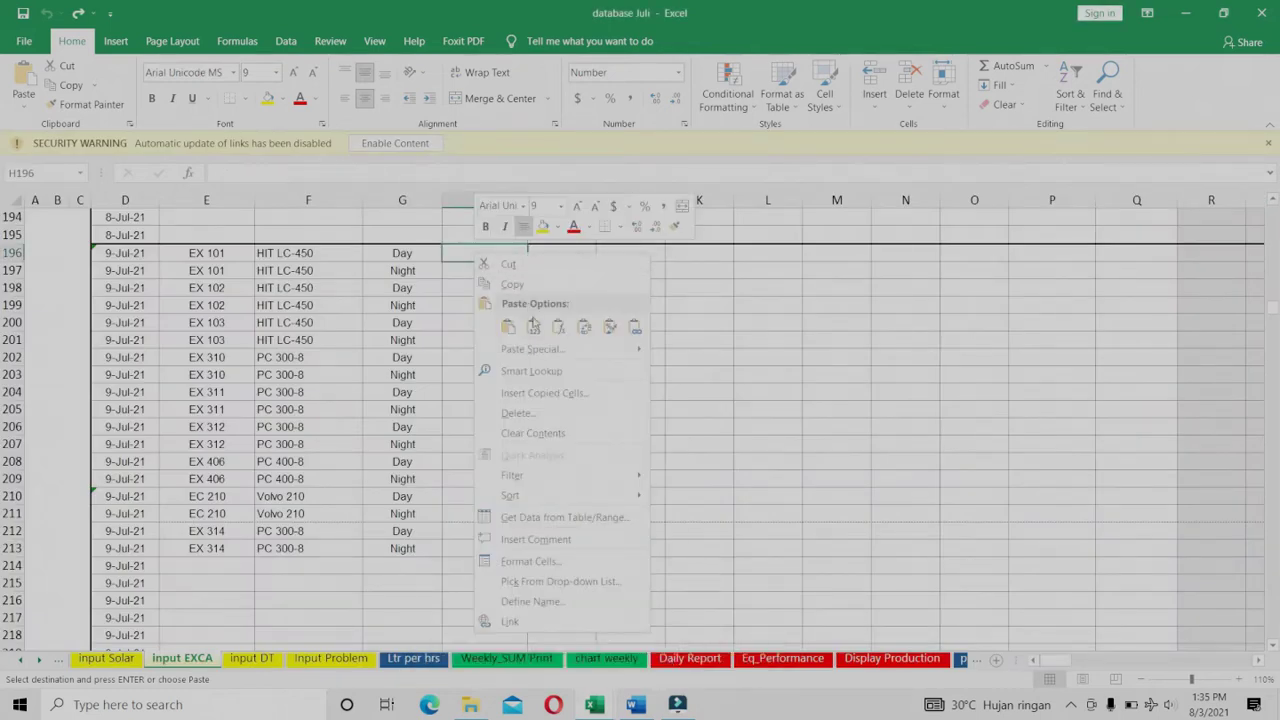
pyautogui.click(534, 328)
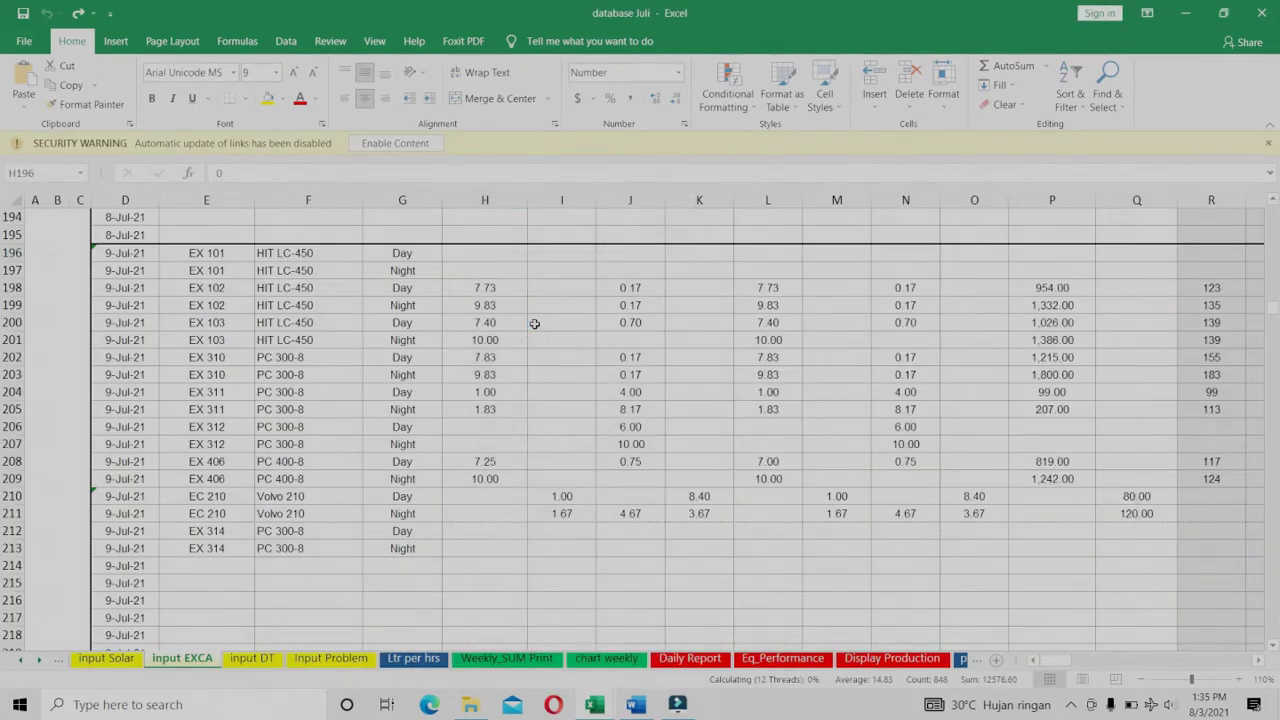
# - Select BJ196 in input EXCA as the distance destination, and copy DIST cells BL5:BL20 from PERF_DETAIL in 09 Juli 21
pyautogui.click(1260, 663)
pyautogui.hscroll(10, 1260, 663)
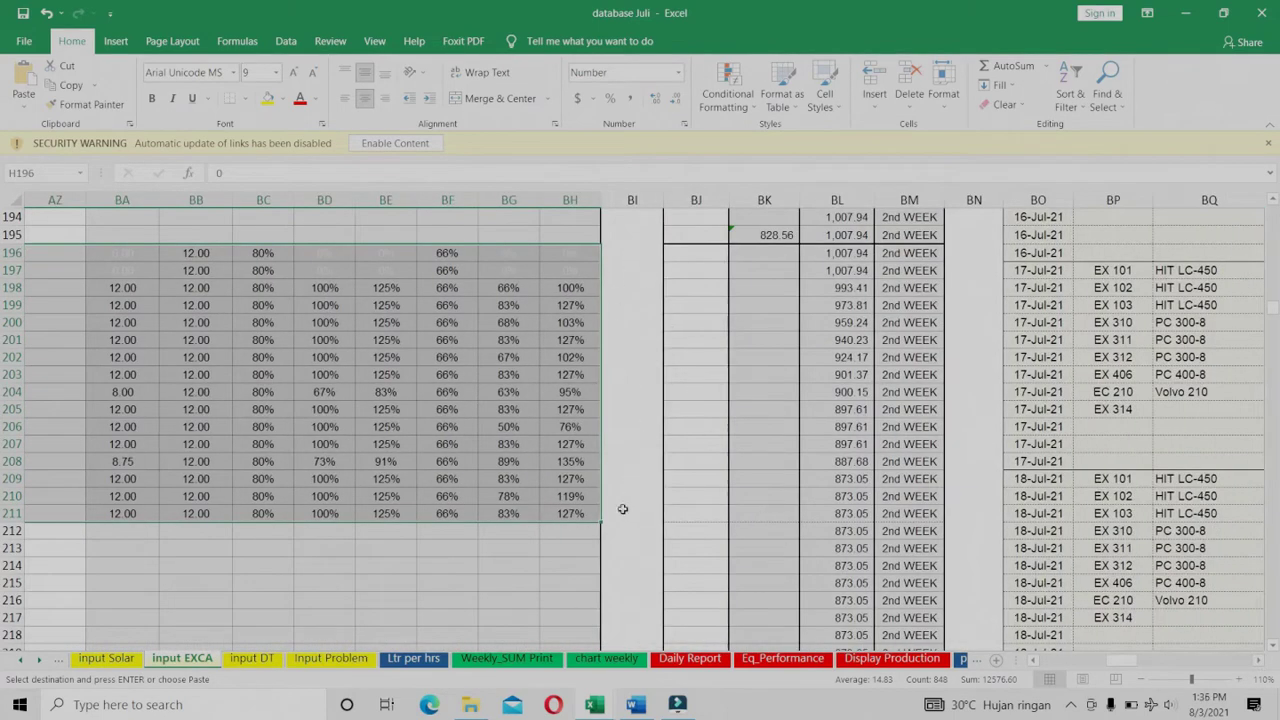
pyautogui.click(689, 254)
pyautogui.moveTo(594, 705)
pyautogui.click(490, 665)
pyautogui.hscroll(10, 1260, 665)
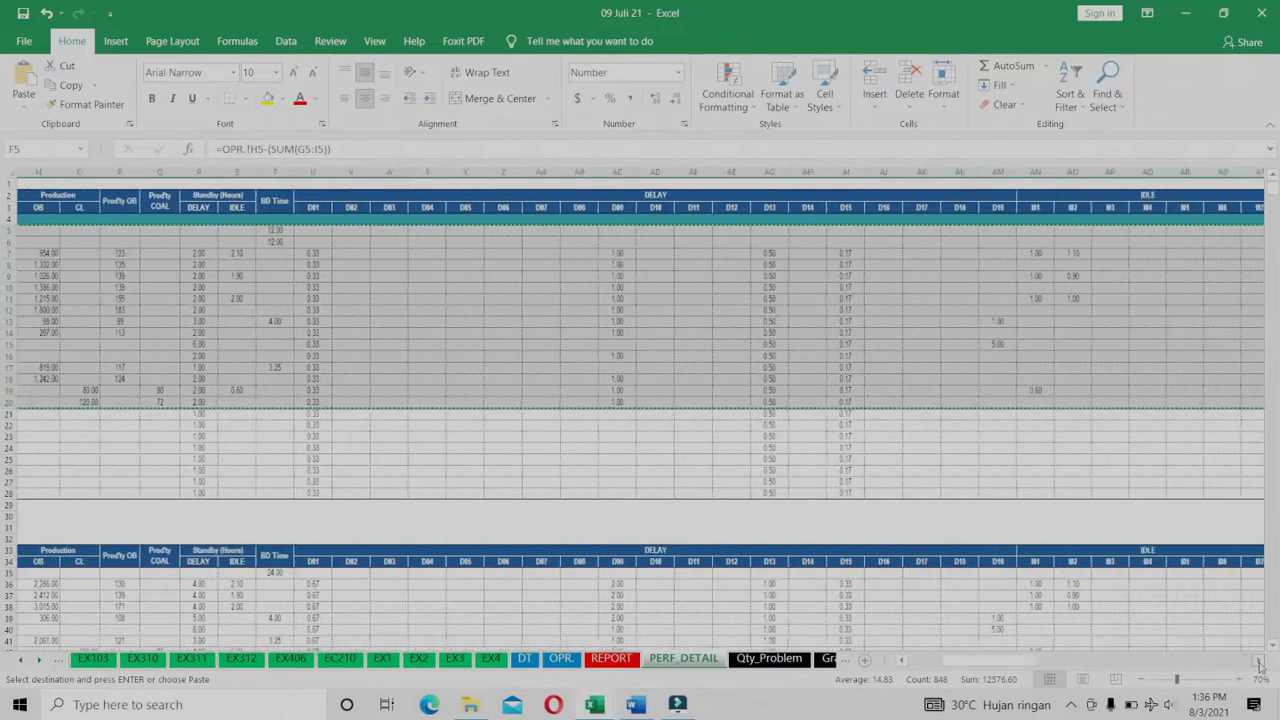
pyautogui.hscroll(6, 1260, 665)
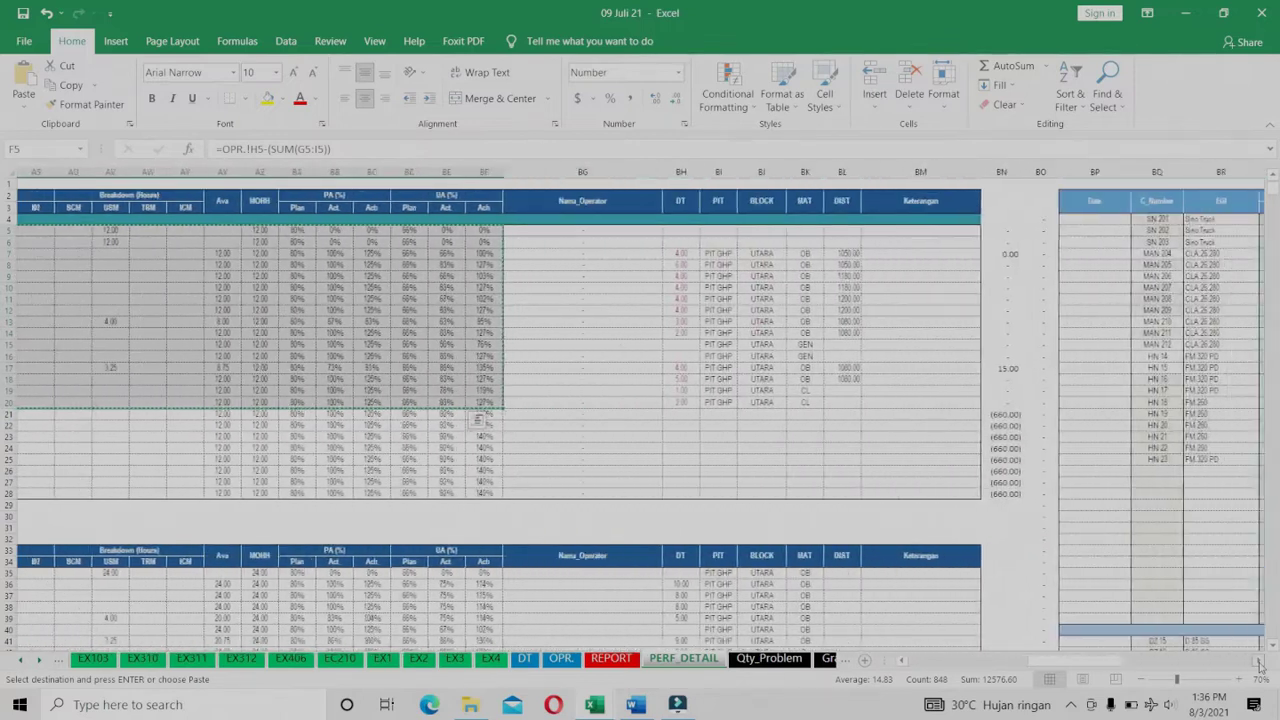
pyautogui.click(621, 229)
pyautogui.moveTo(621, 229); pyautogui.dragTo(621, 401)
pyautogui.rightClick(617, 250)
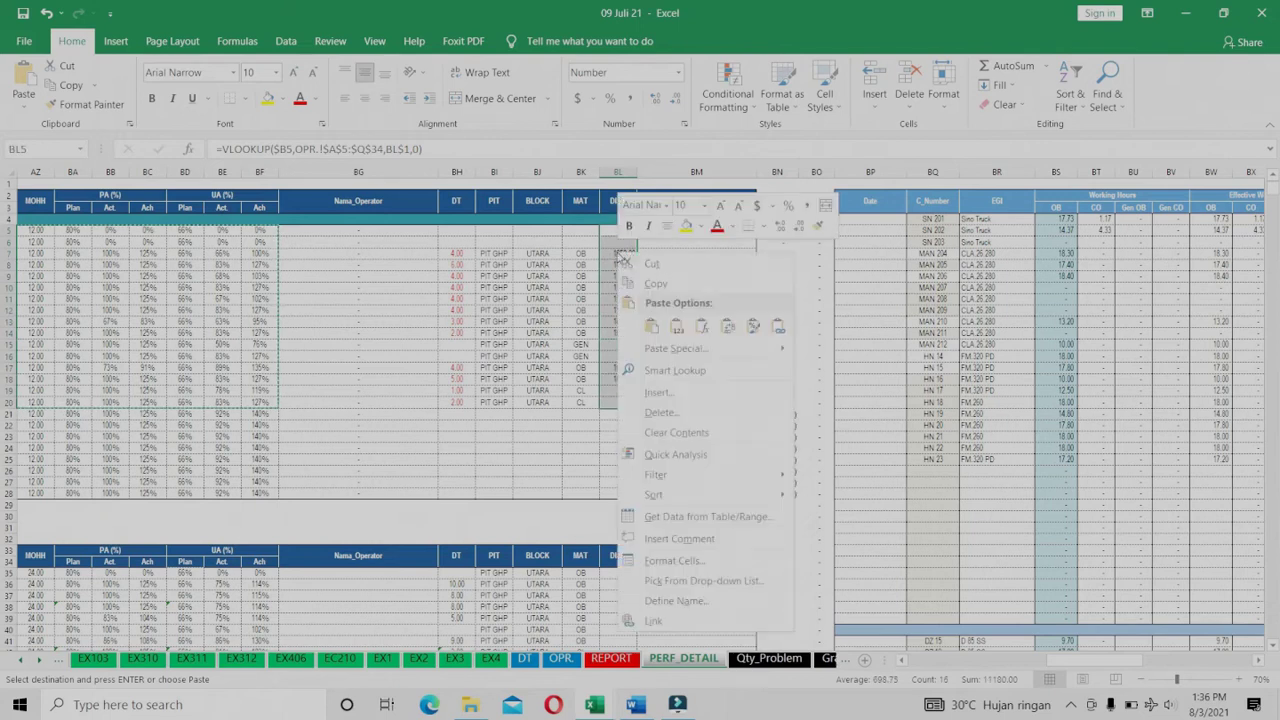
pyautogui.click(663, 284)
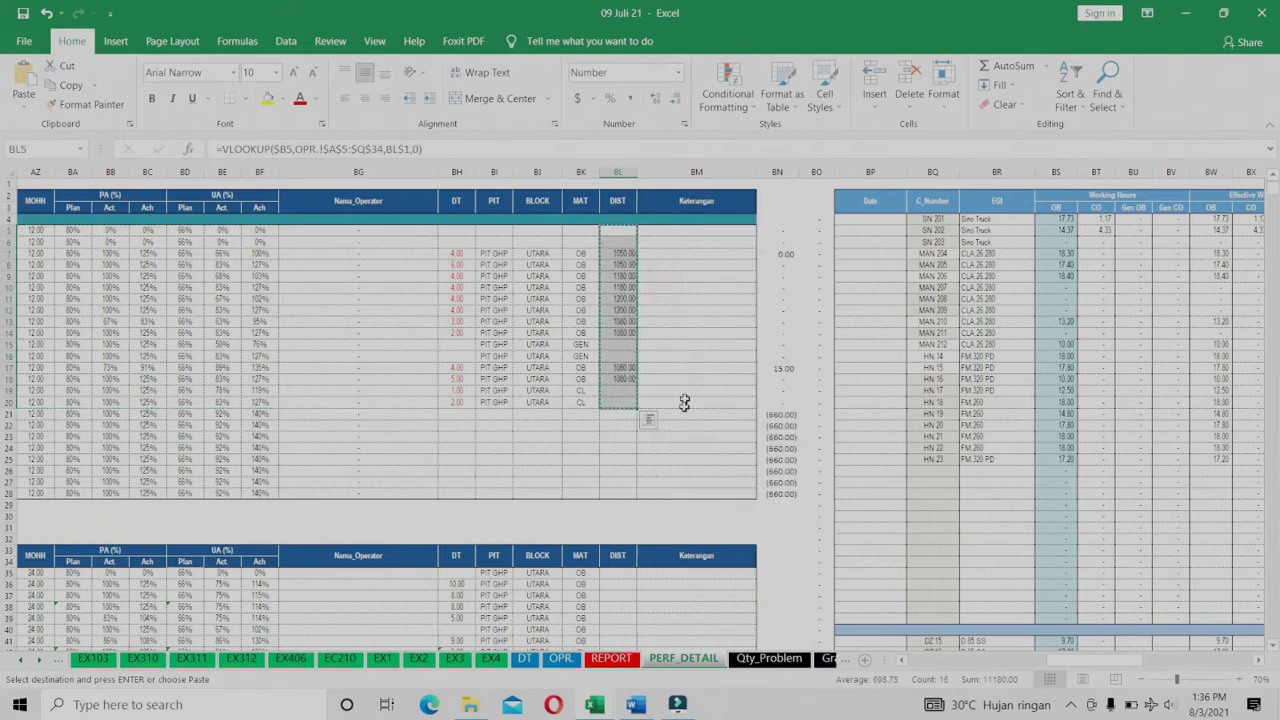
# - Paste the copied DIST cells as values into input EXCA of database Juli, starting at BJ196
pyautogui.moveTo(594, 702)
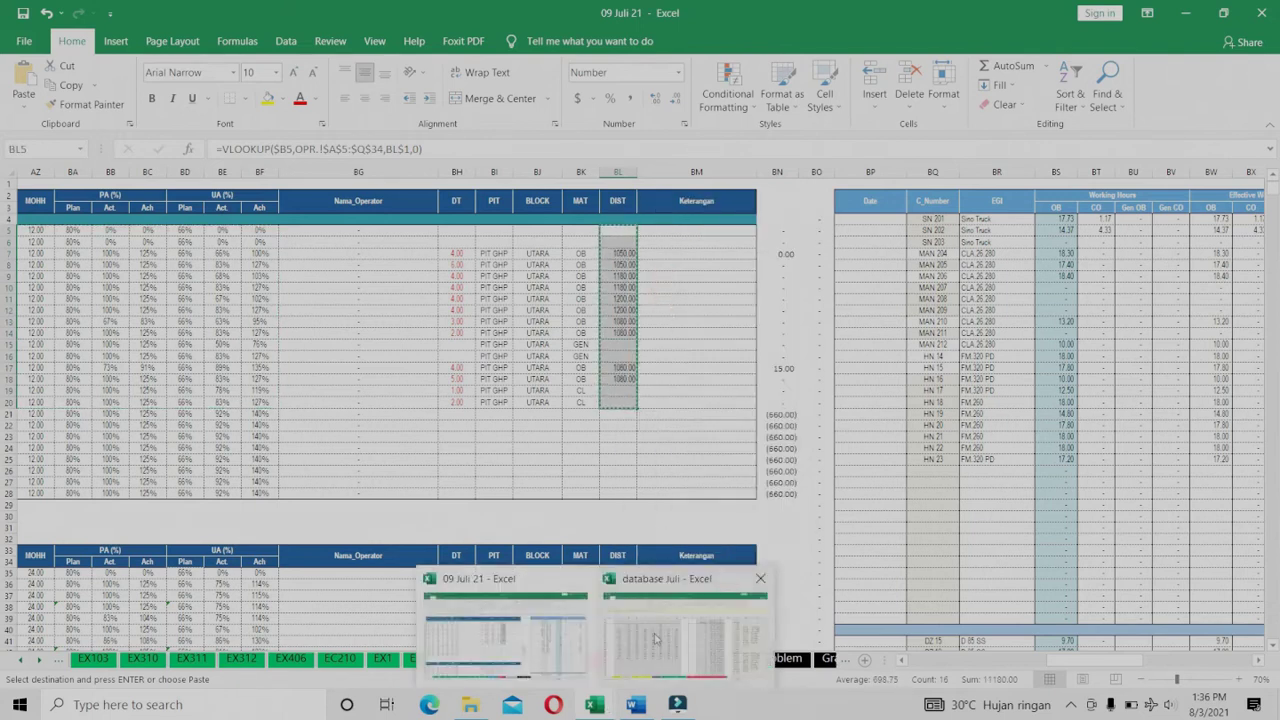
pyautogui.click(622, 668)
pyautogui.rightClick(698, 253)
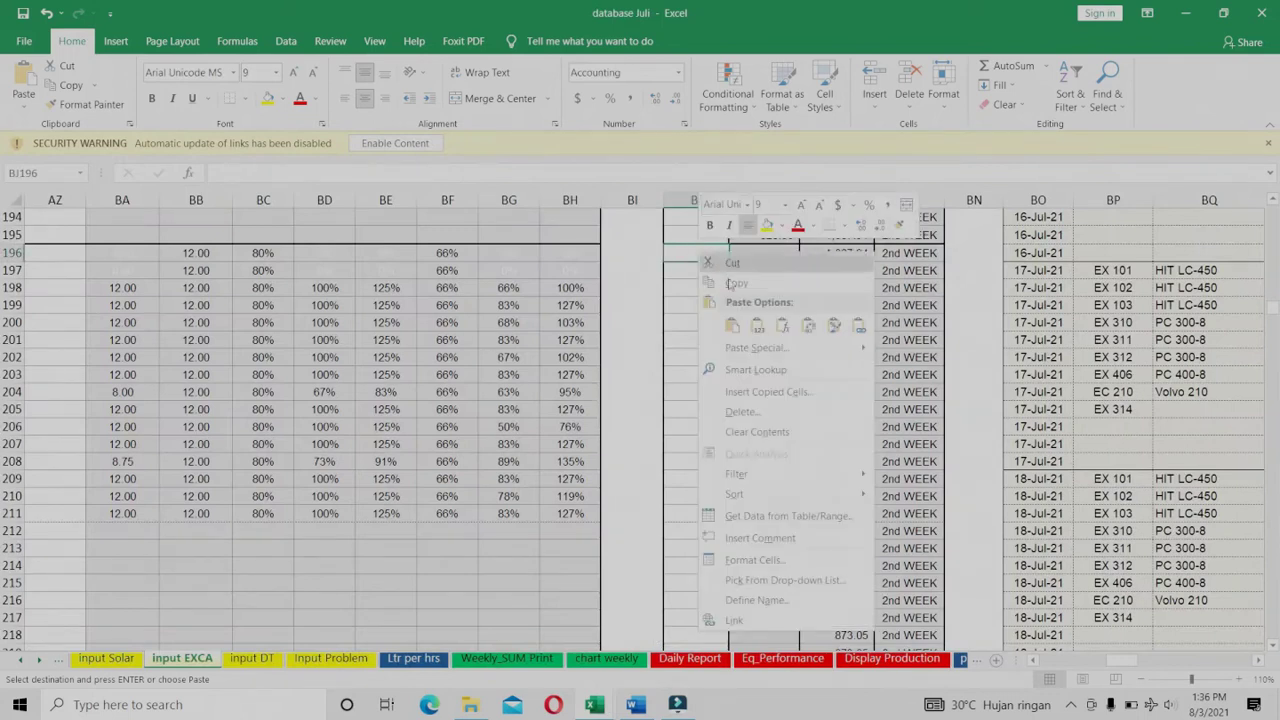
pyautogui.click(760, 335)
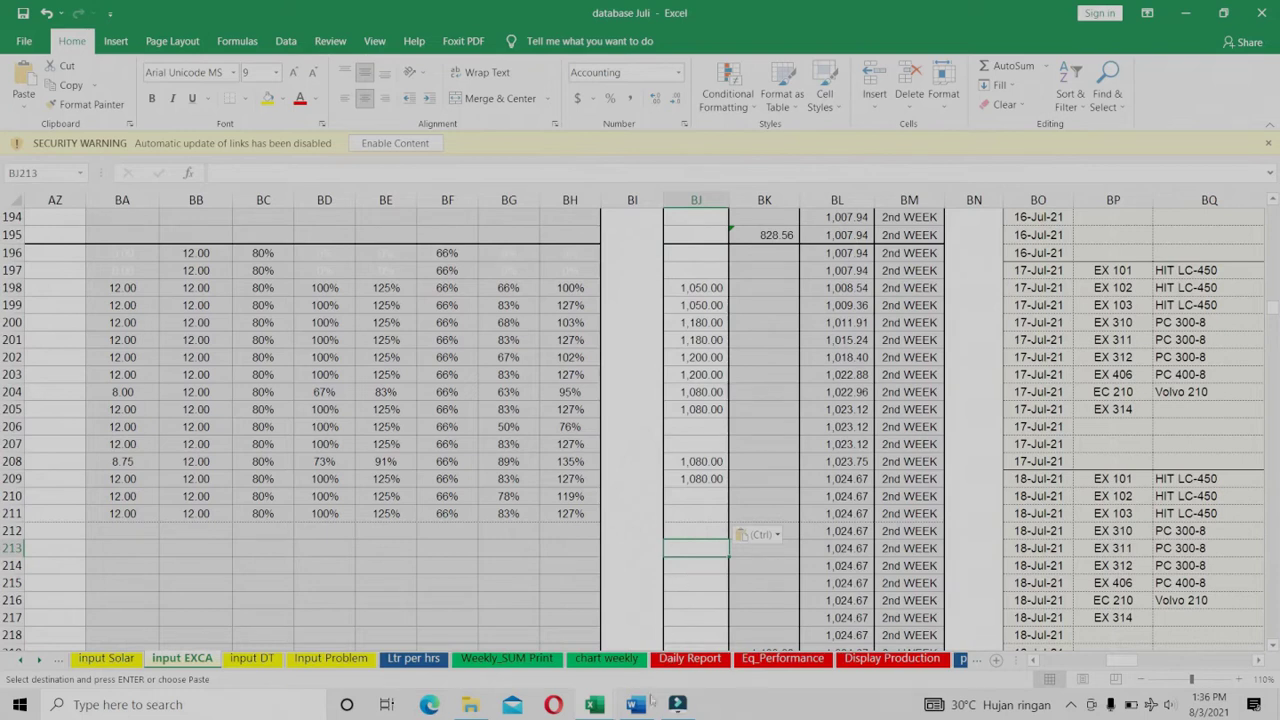
# - Open the input DT sheet, find the 9-Jul-21 rows and select the Hour Meter CO cell for SN 201
pyautogui.click(252, 658)
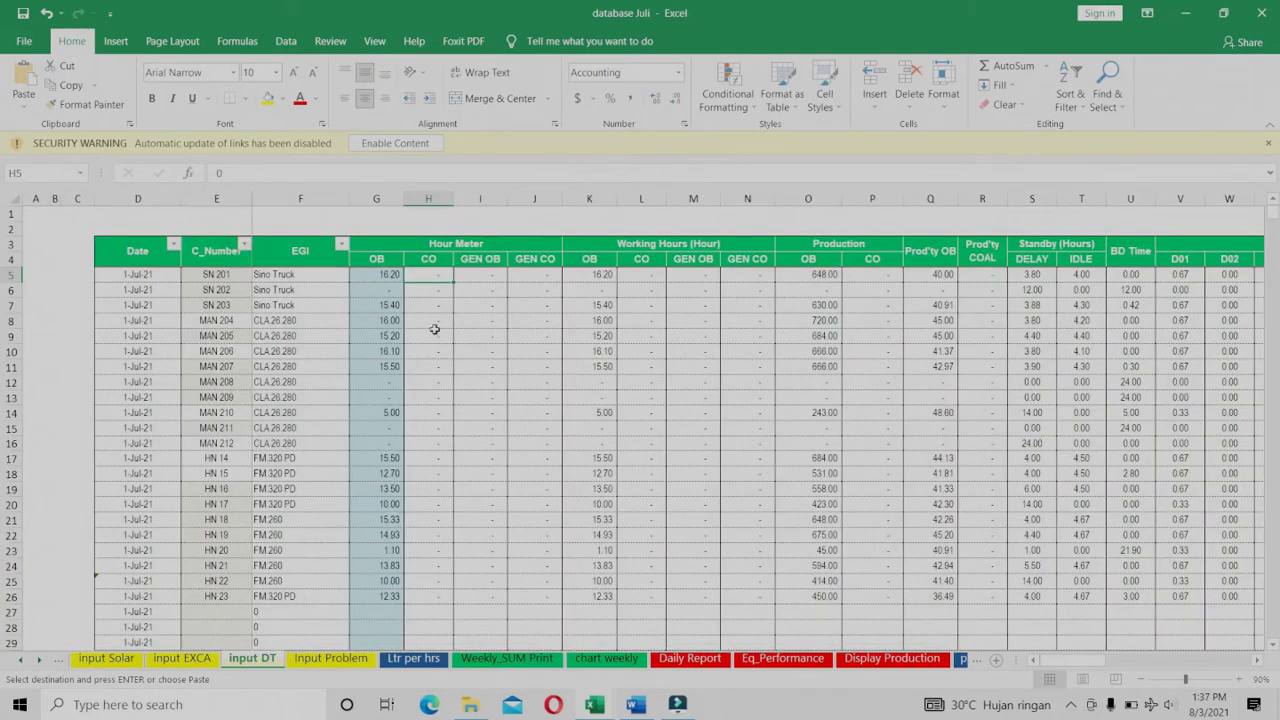
pyautogui.moveTo(423, 274); pyautogui.dragTo(1222, 623)
pyautogui.hotkey('ctrl', 'v')
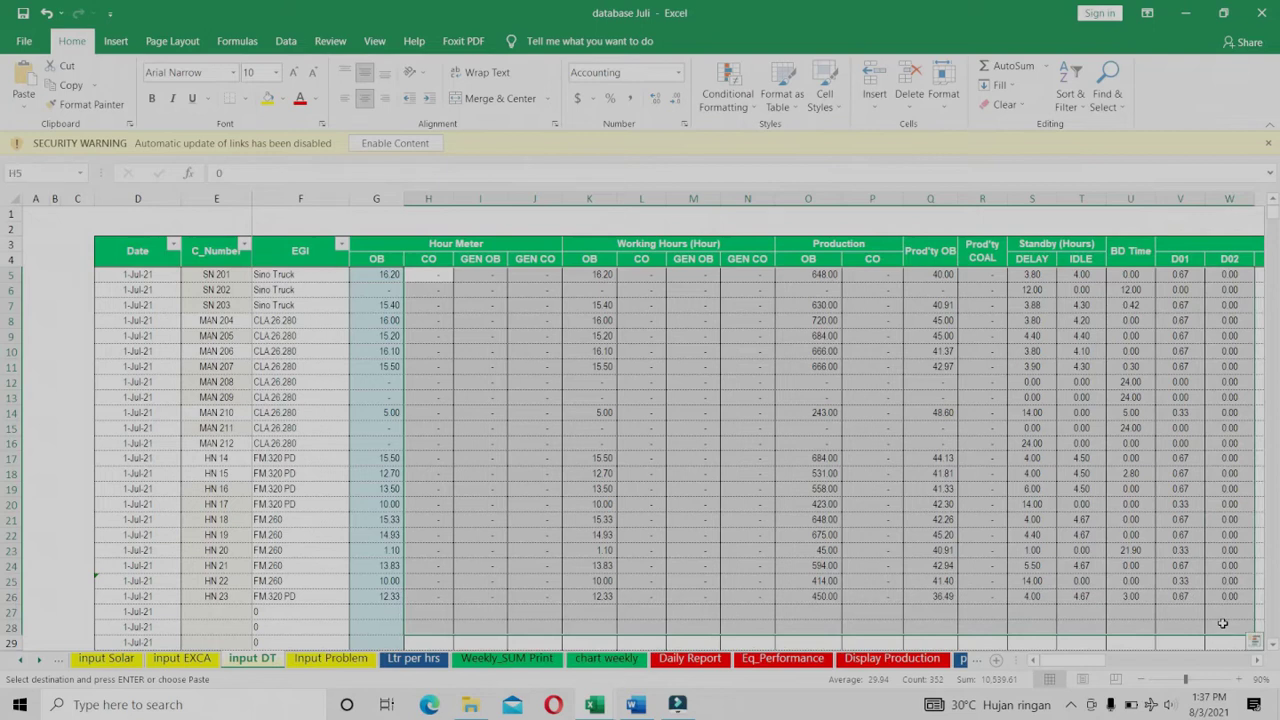
pyautogui.click(1222, 623)
pyautogui.scroll(-20, 1222, 623)
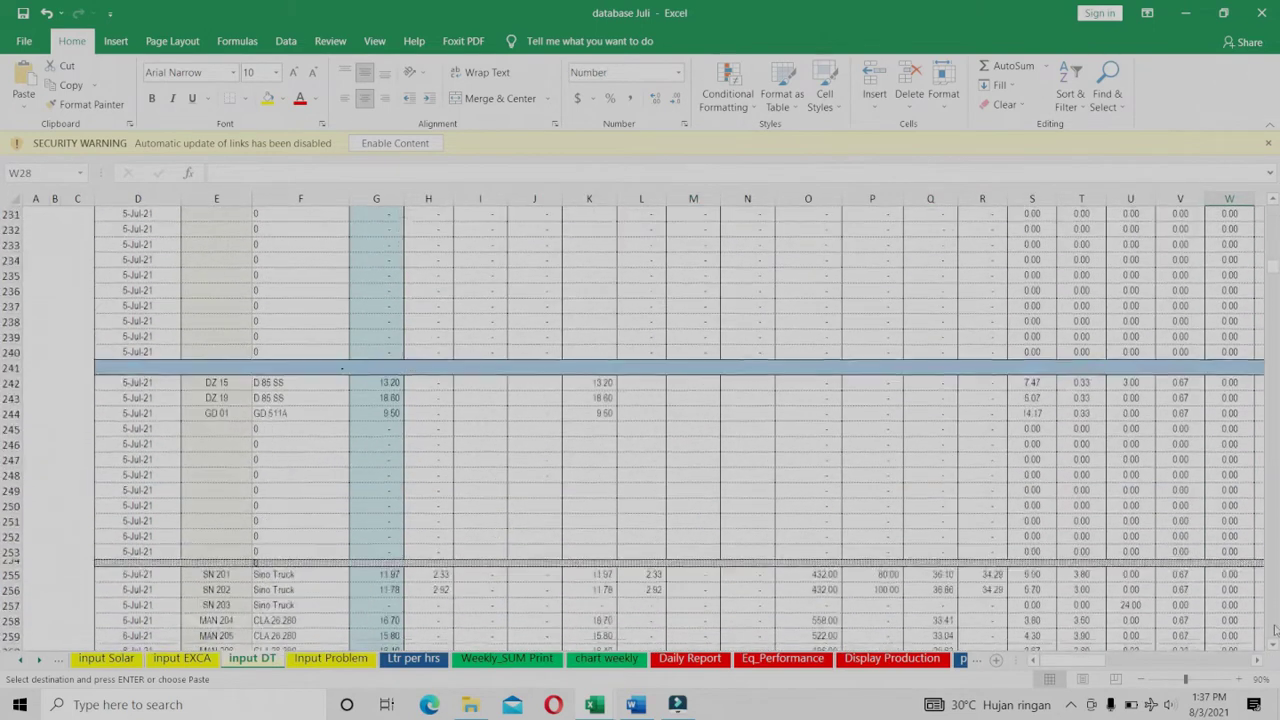
pyautogui.scroll(-20, 1275, 628)
pyautogui.click(432, 237)
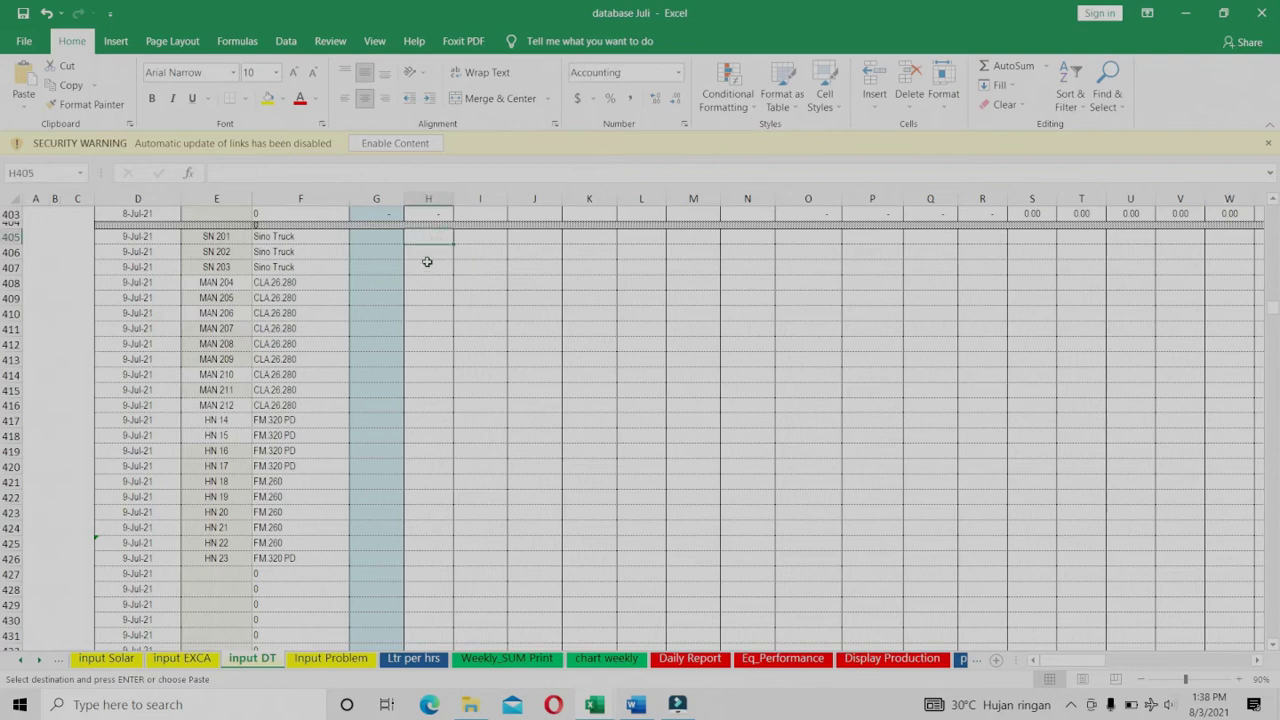
# - Switch to 09 Juli 21 and select the PERF_DETAIL dump truck data starting at the Working Hours OB cell of SN 201
pyautogui.moveTo(597, 709)
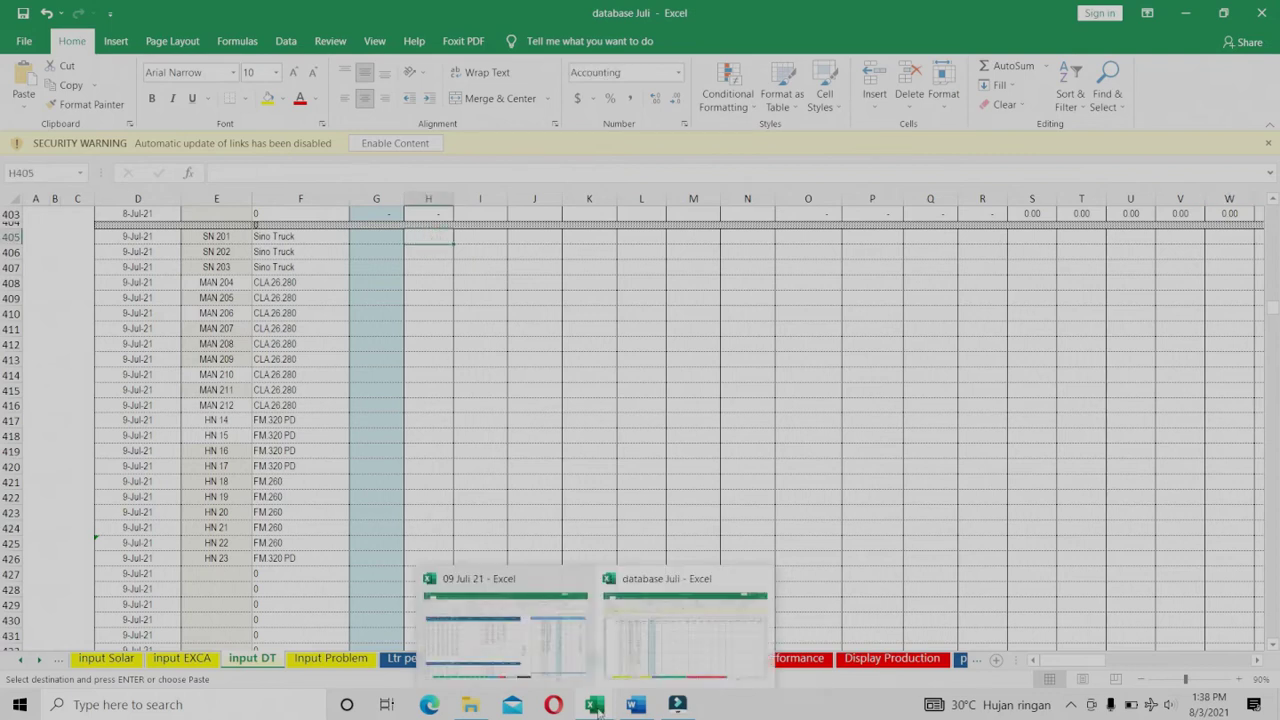
pyautogui.click(537, 642)
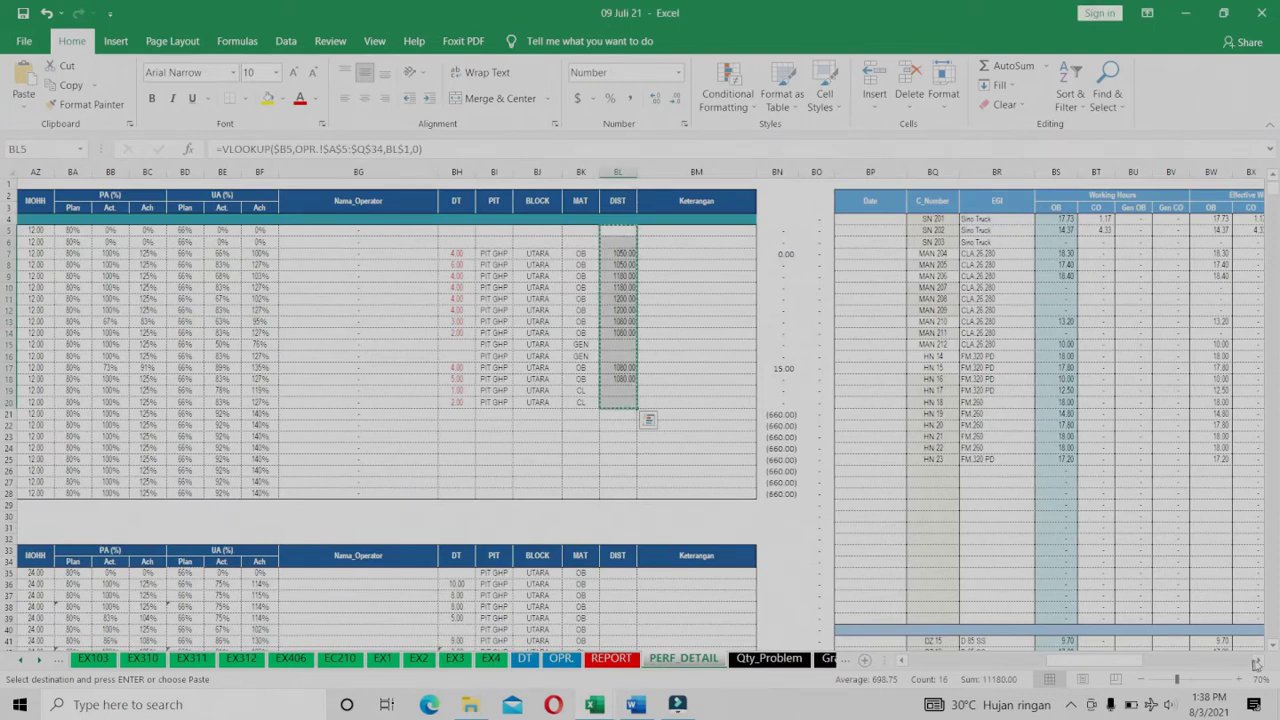
pyautogui.click(1259, 662)
pyautogui.moveTo(1259, 662); pyautogui.dragTo(1259, 662)
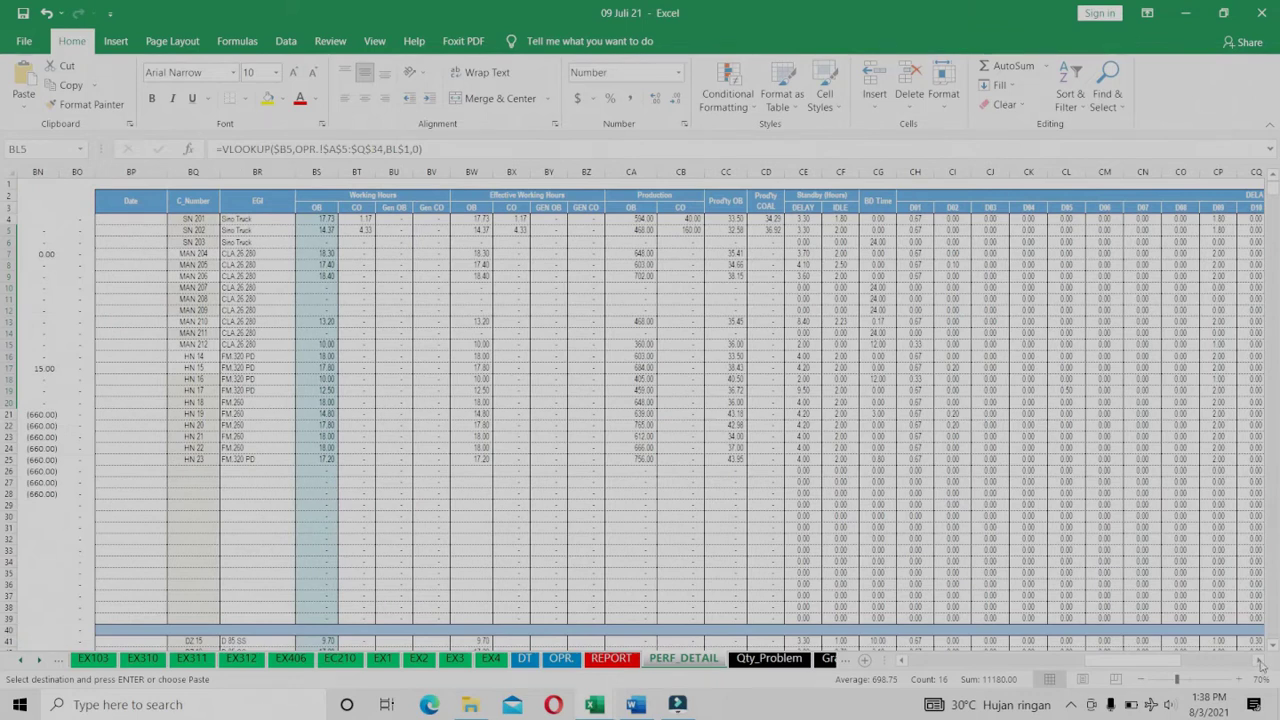
pyautogui.moveTo(1259, 664); pyautogui.dragTo(1259, 664)
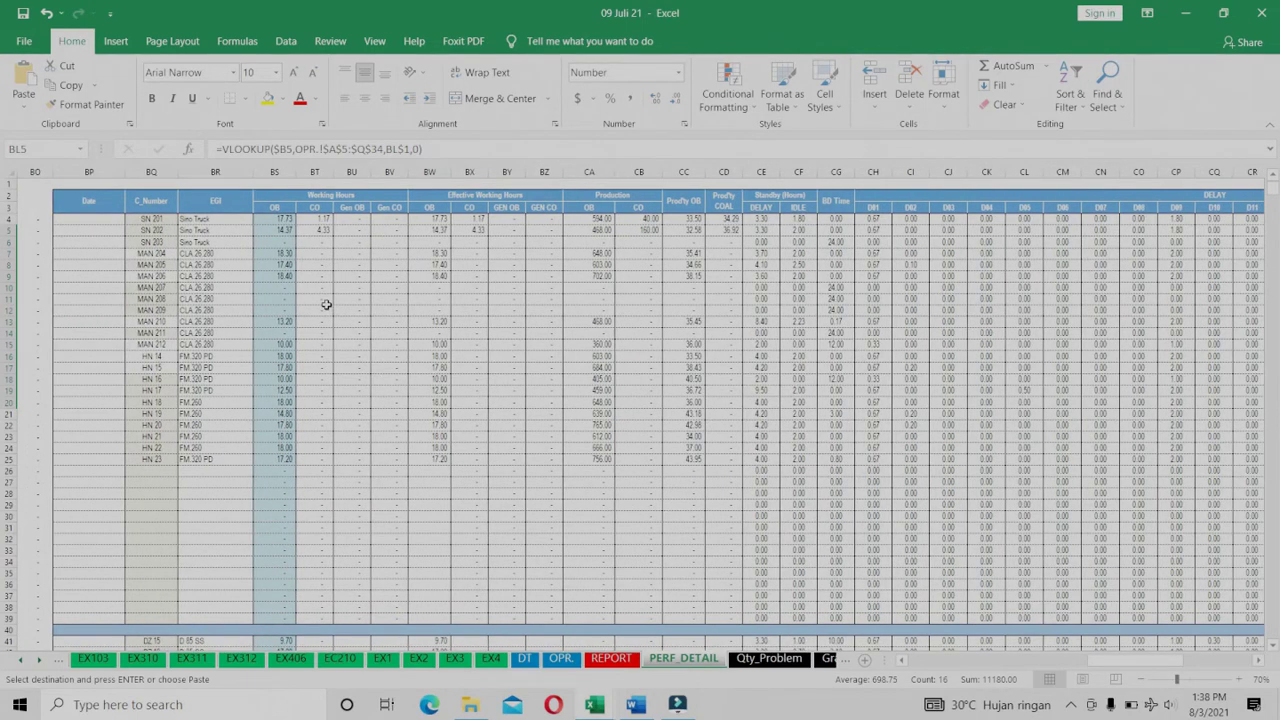
pyautogui.moveTo(278, 218); pyautogui.dragTo(1252, 634)
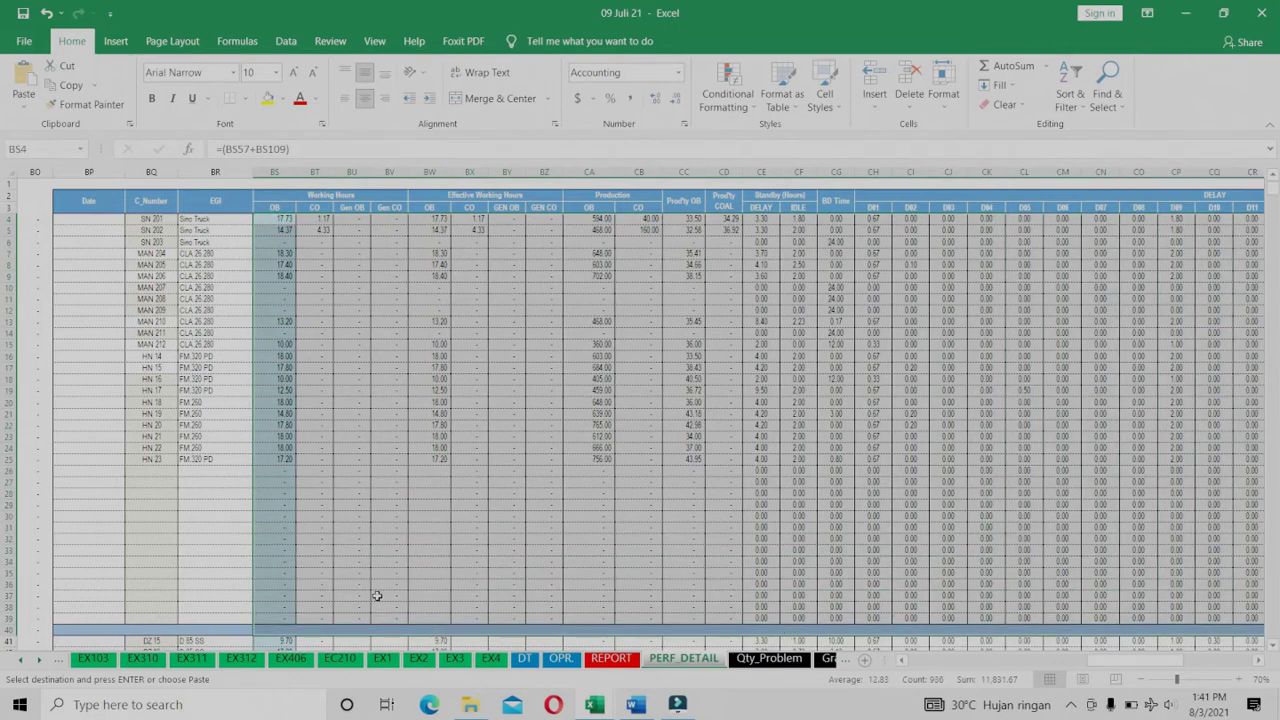
# - Examine the Shift 1 and Shift 2 delay, idle and breakdown tables below the dump truck summary in PERF_DETAIL
pyautogui.scroll(-1, 338, 578)
pyautogui.scroll(-13, 338, 578)
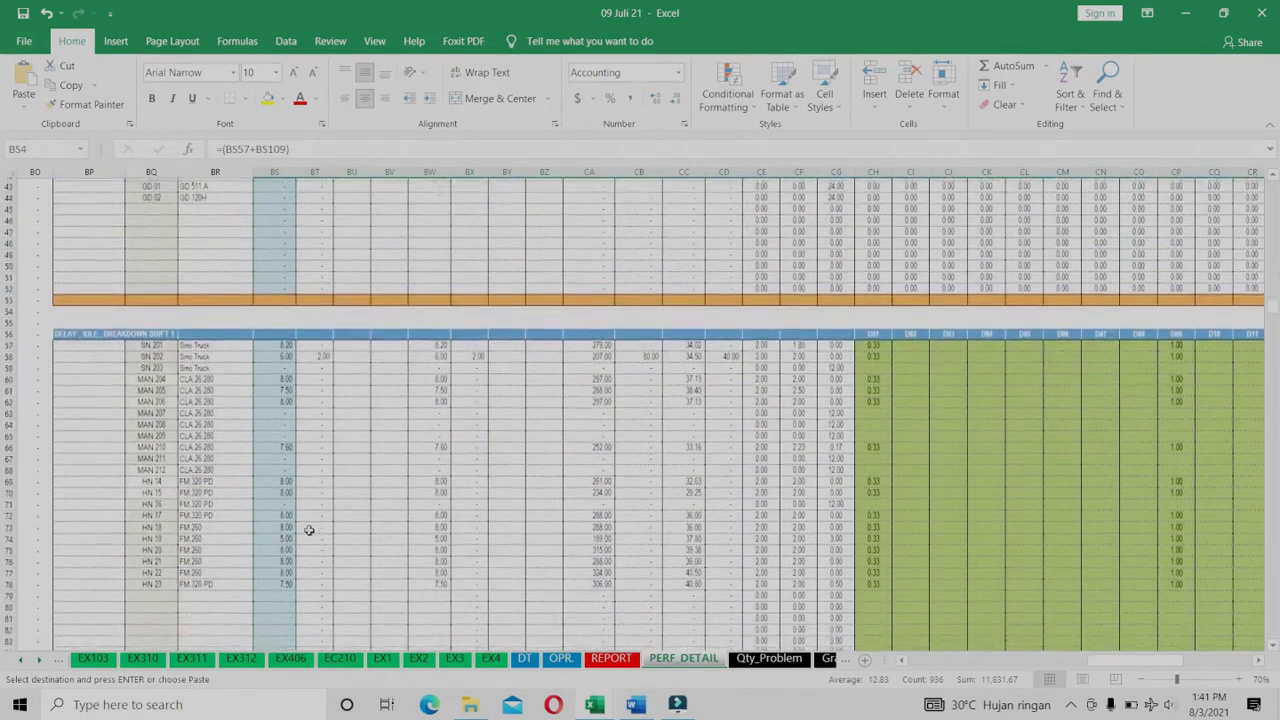
pyautogui.click(155, 330)
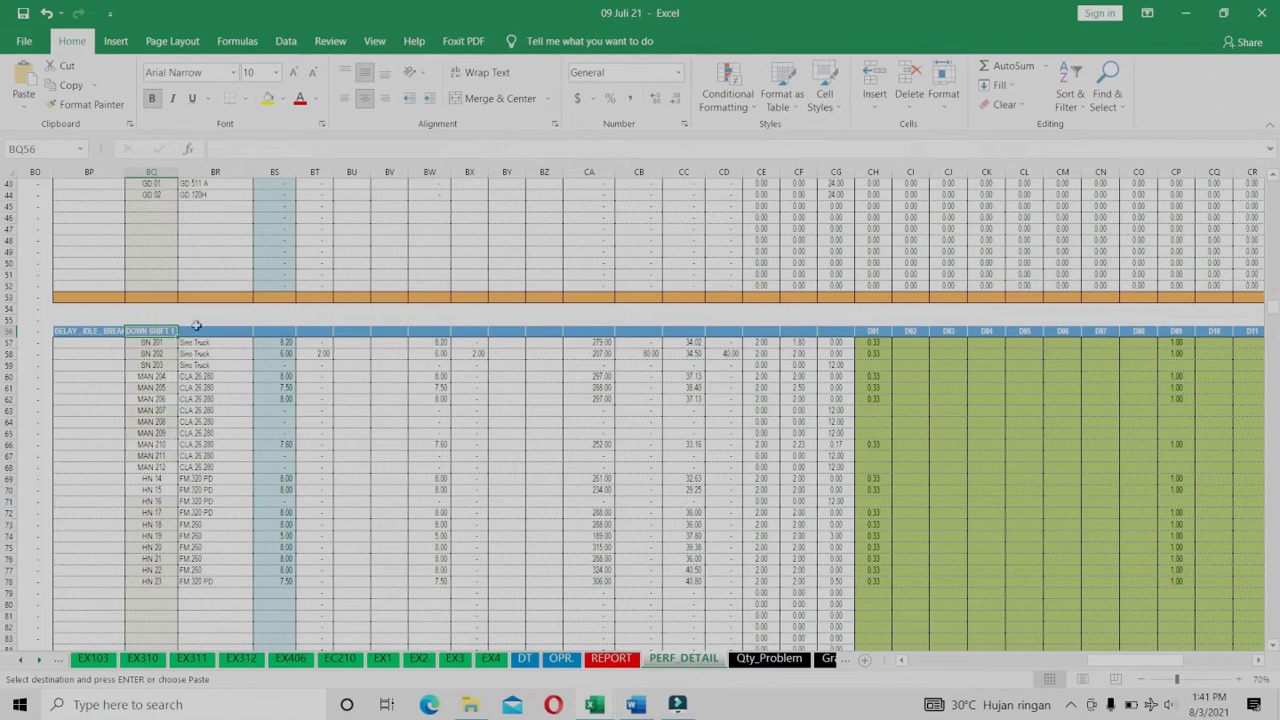
pyautogui.scroll(-19, 216, 508)
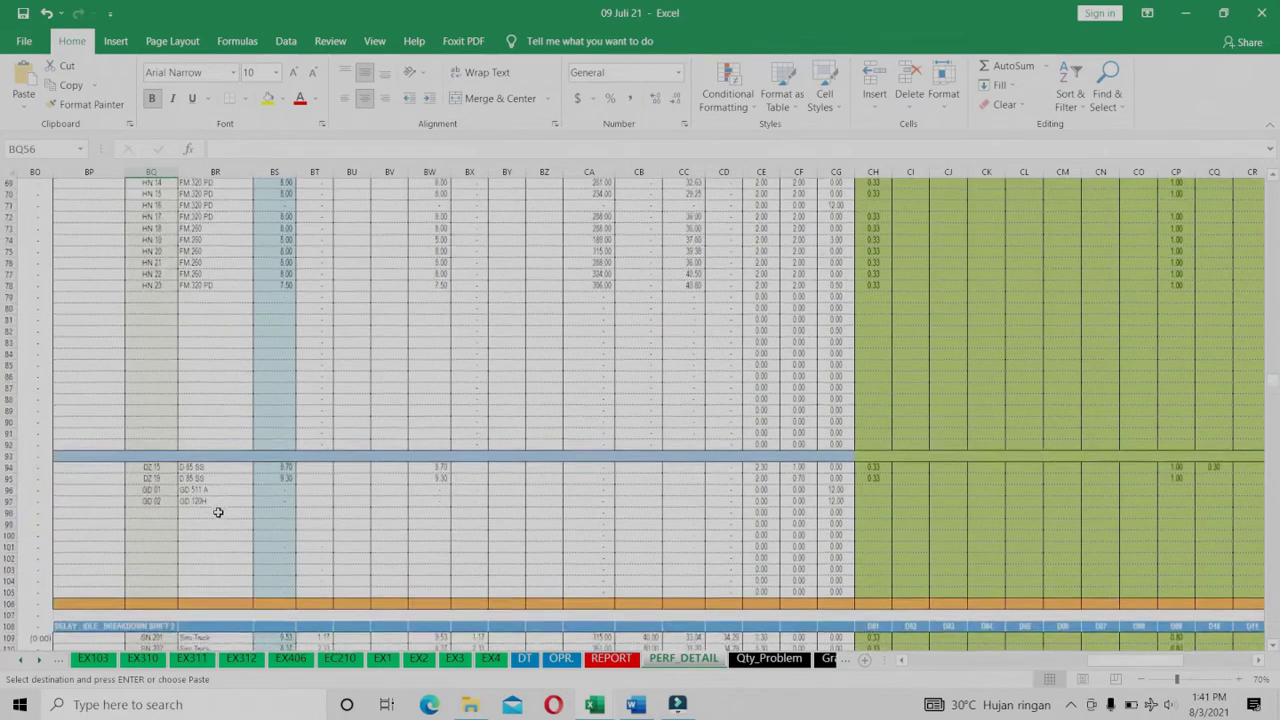
pyautogui.click(157, 276)
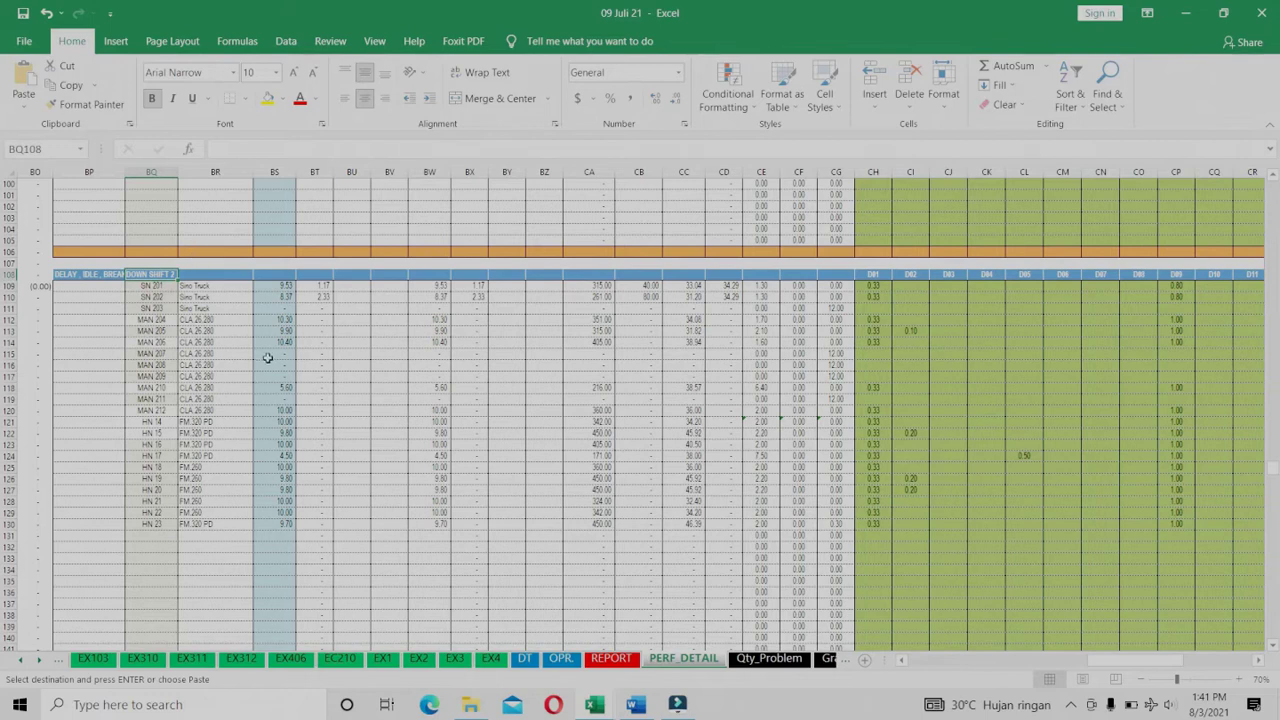
# - Copy the full dump truck and support unit summary from BS4 down to row 53, through the last UA column
pyautogui.scroll(20, 268, 357)
pyautogui.moveTo(280, 219); pyautogui.dragTo(1205, 528)
pyautogui.rightClick(945, 452)
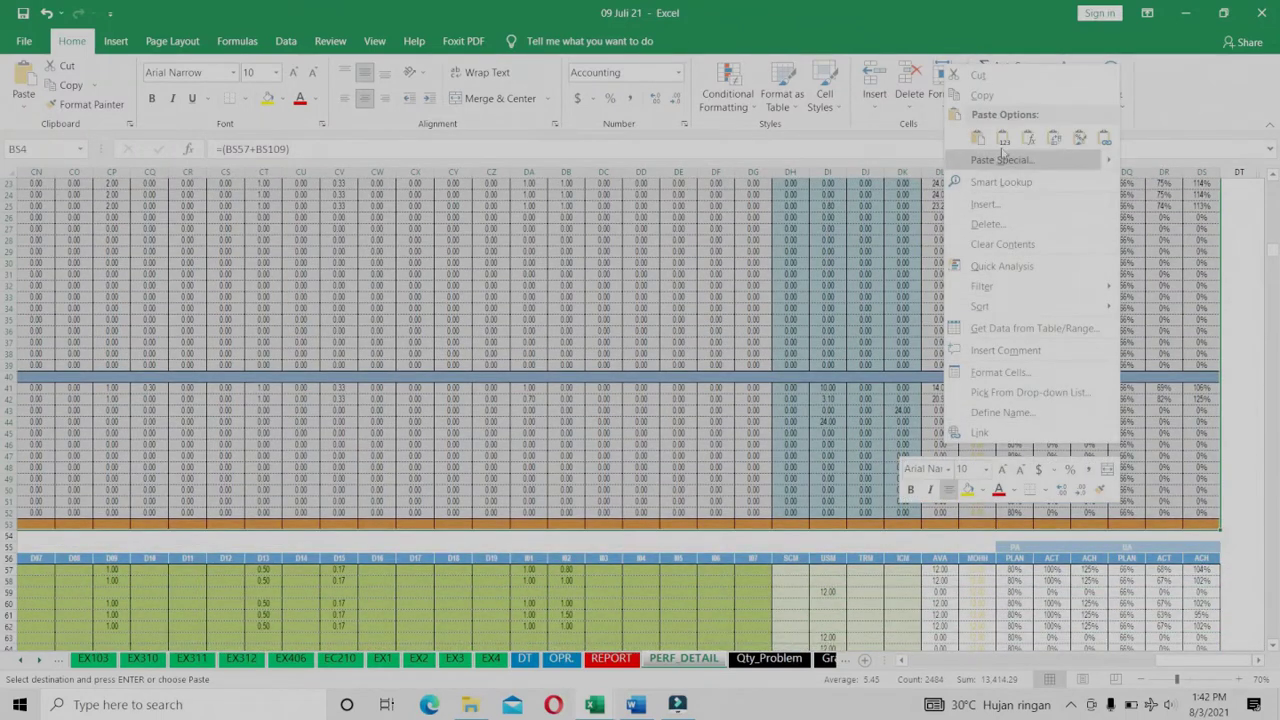
pyautogui.click(1003, 137)
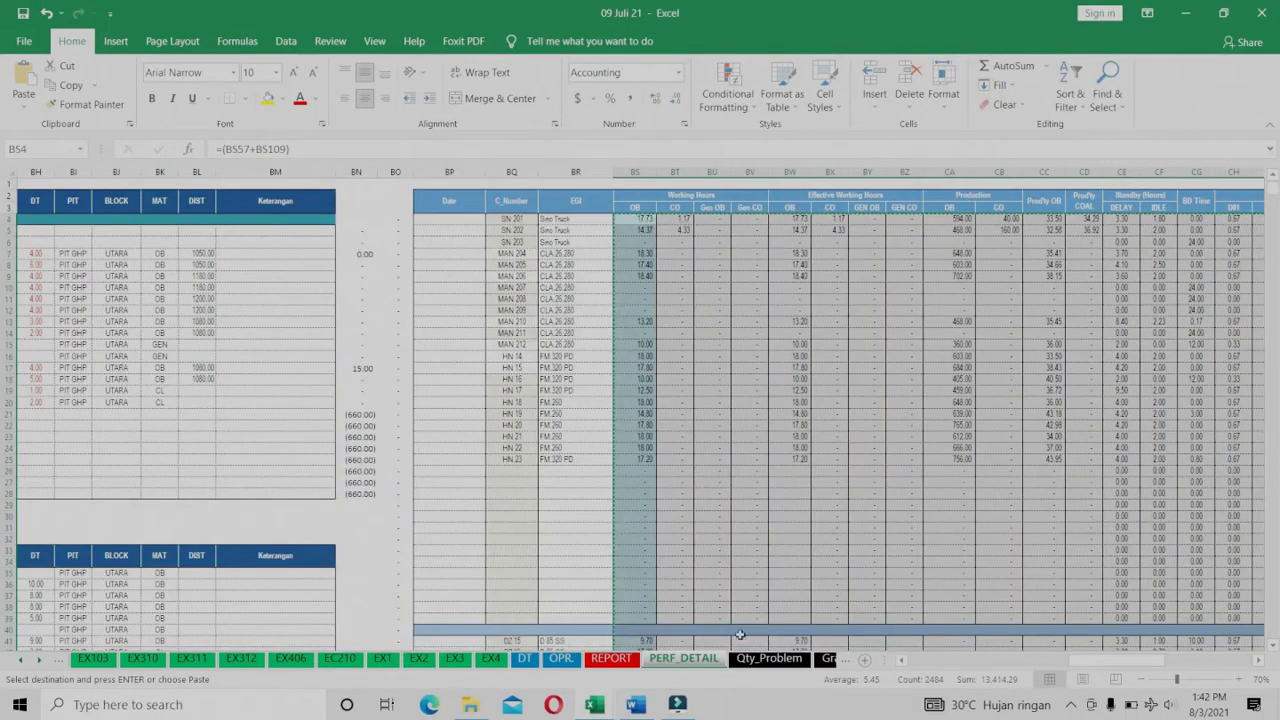
# - Paste the copied summary as values into input DT of database Juli, starting at G405, the 9-Jul-21 Hour Meter OB cell for SN 201
pyautogui.moveTo(594, 704)
pyautogui.click(684, 630)
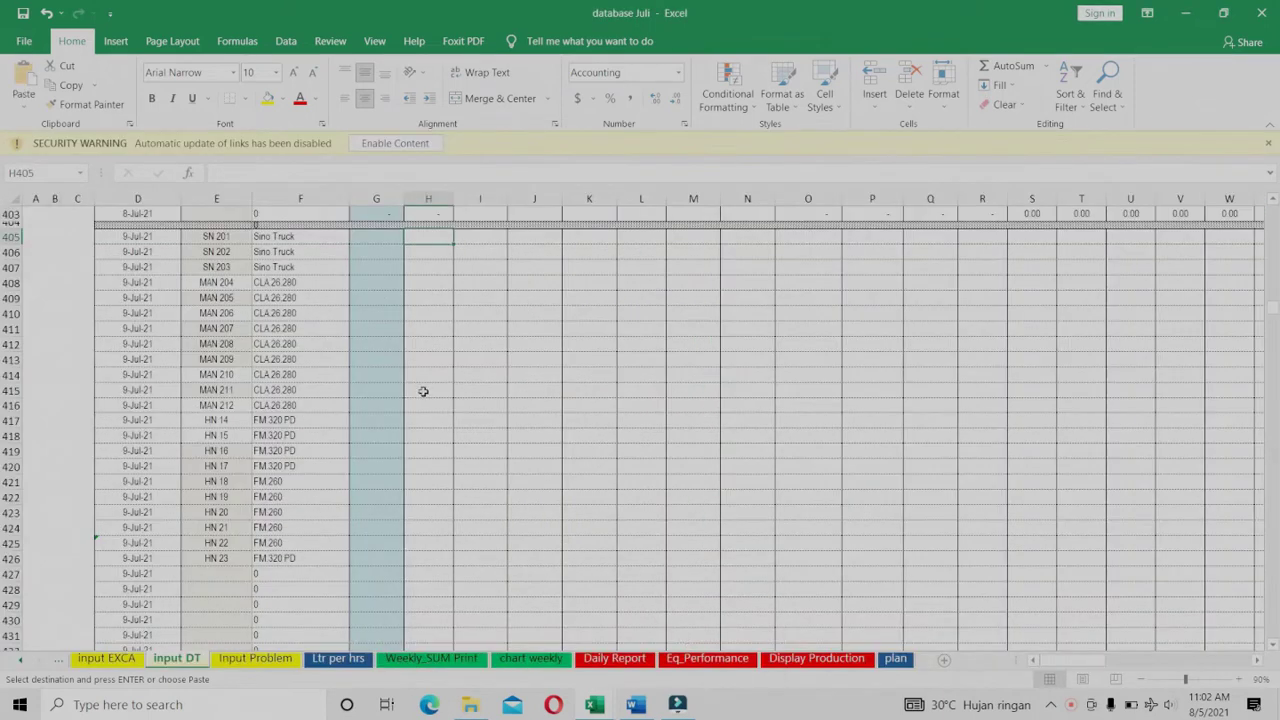
pyautogui.click(363, 238)
pyautogui.rightClick(366, 236)
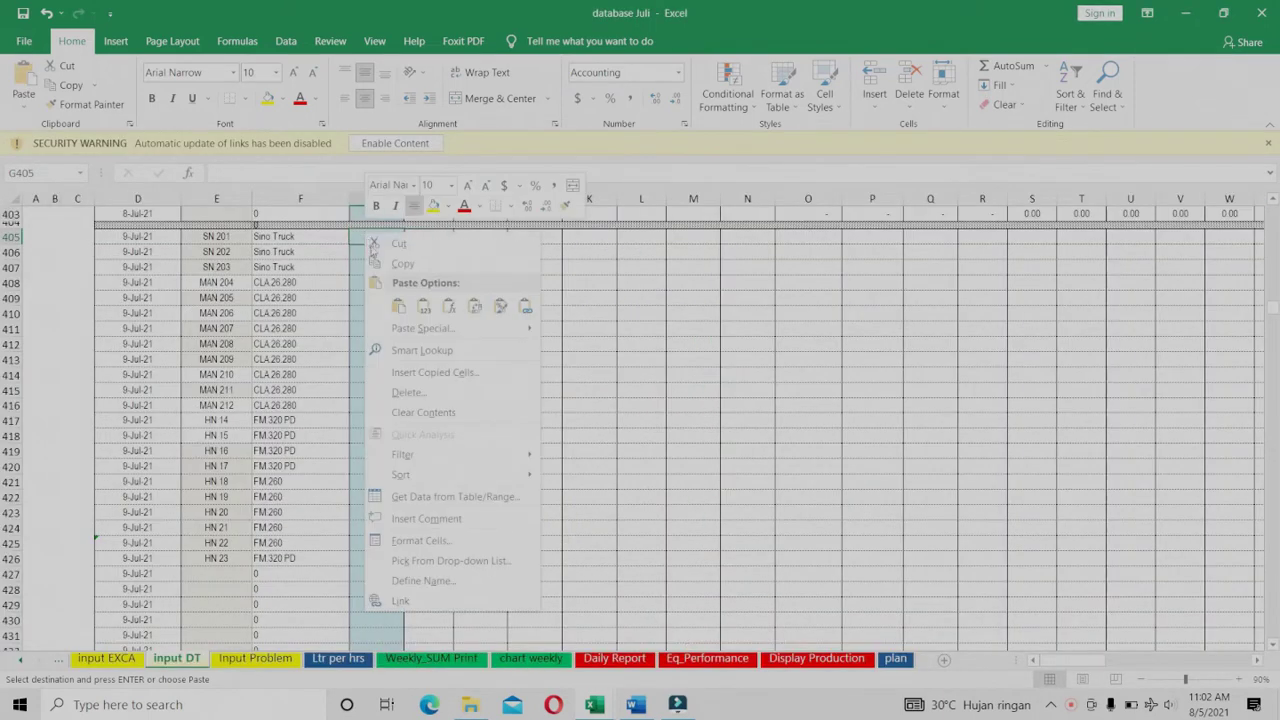
pyautogui.click(422, 304)
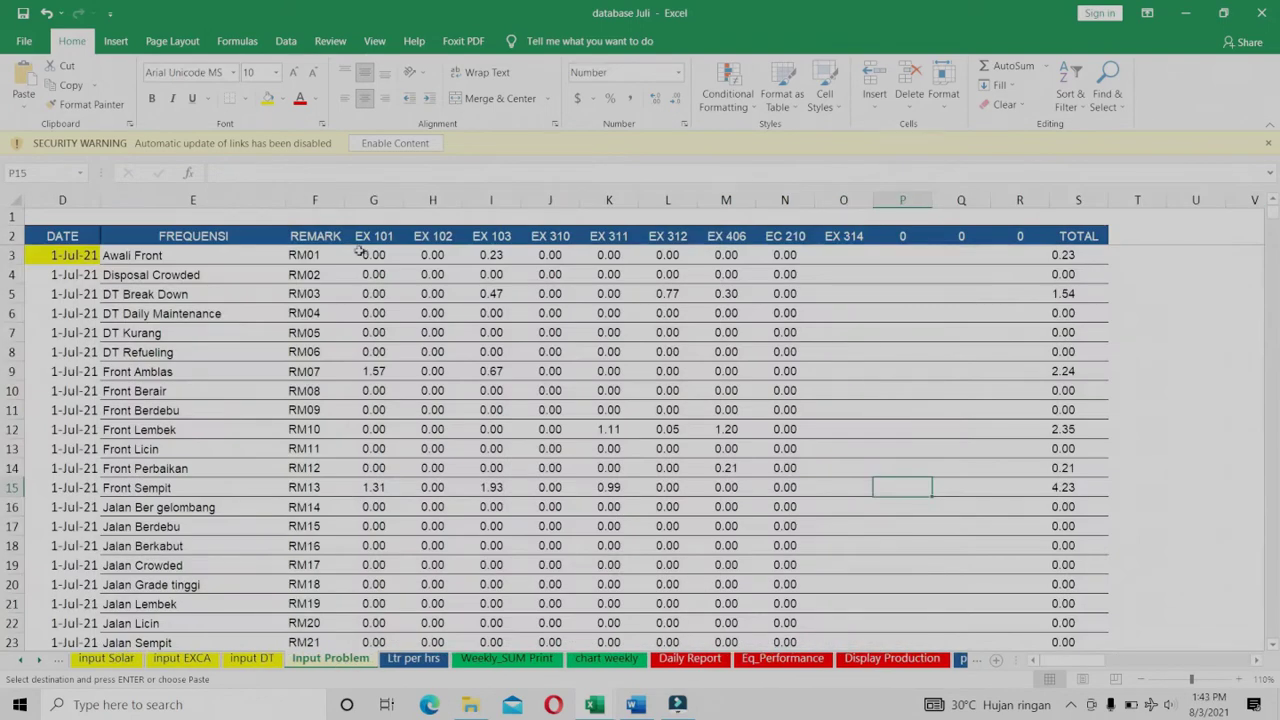
# - In Input Problem of database Juli, select G291, the 9-Jul-21 Awali Front cell under EX 101
pyautogui.moveTo(358, 252); pyautogui.dragTo(786, 620)
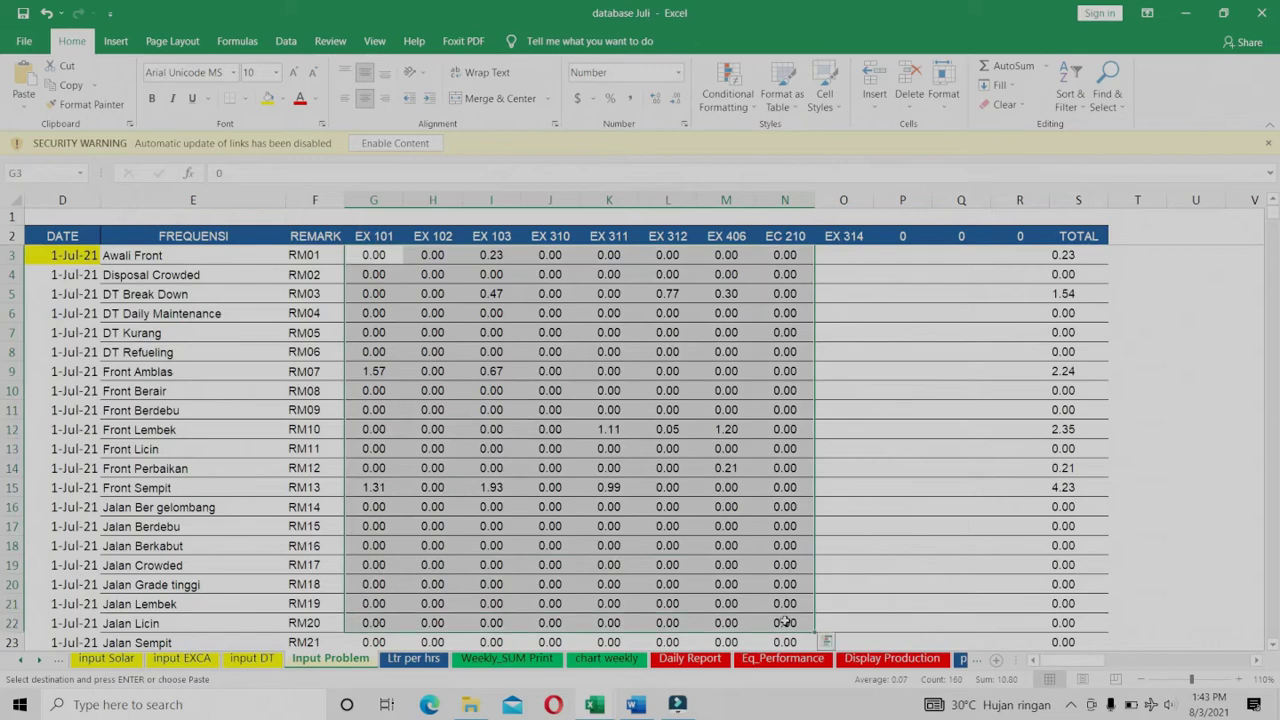
pyautogui.scroll(-20, 1275, 630)
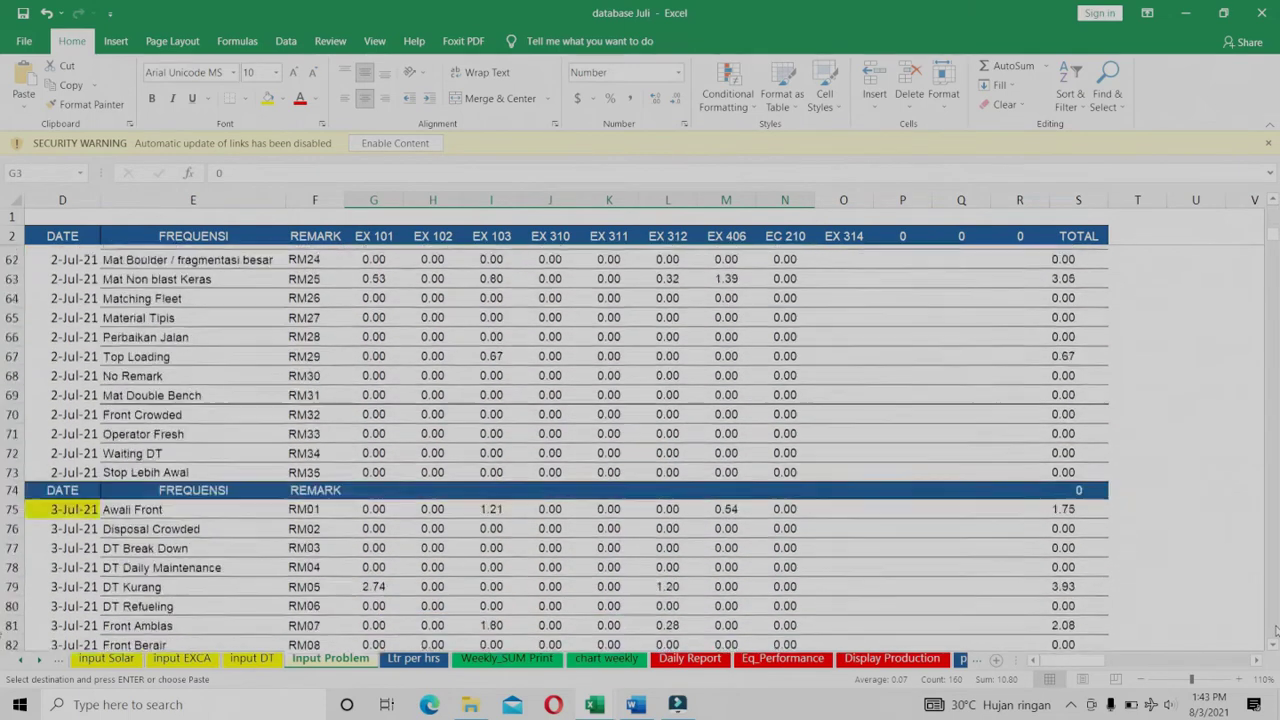
pyautogui.scroll(-20, 1275, 630)
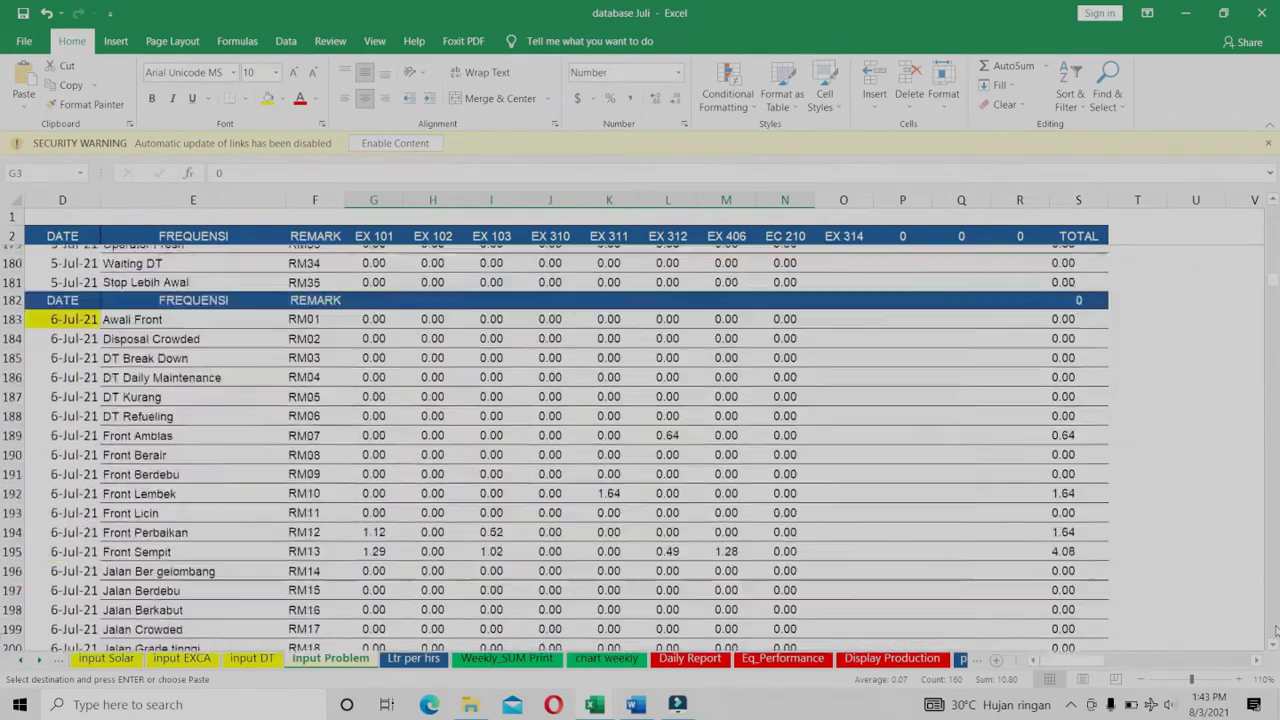
pyautogui.scroll(-20, 1275, 630)
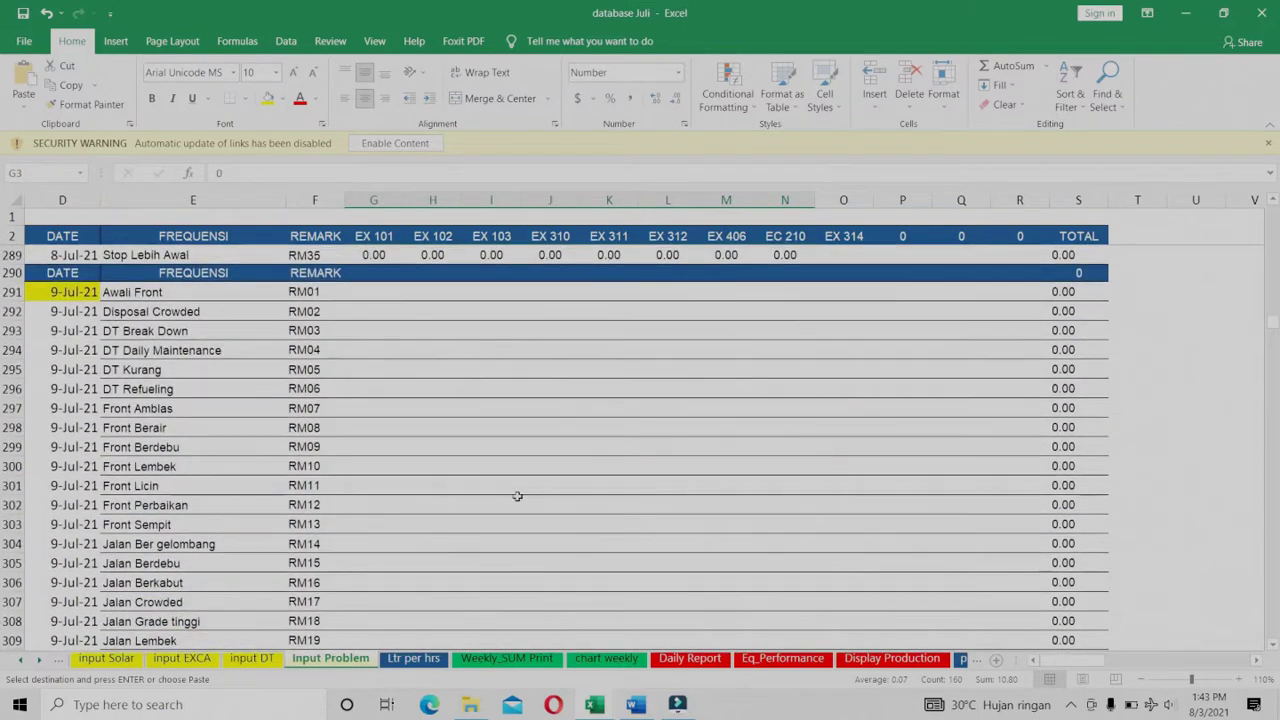
pyautogui.click(363, 291)
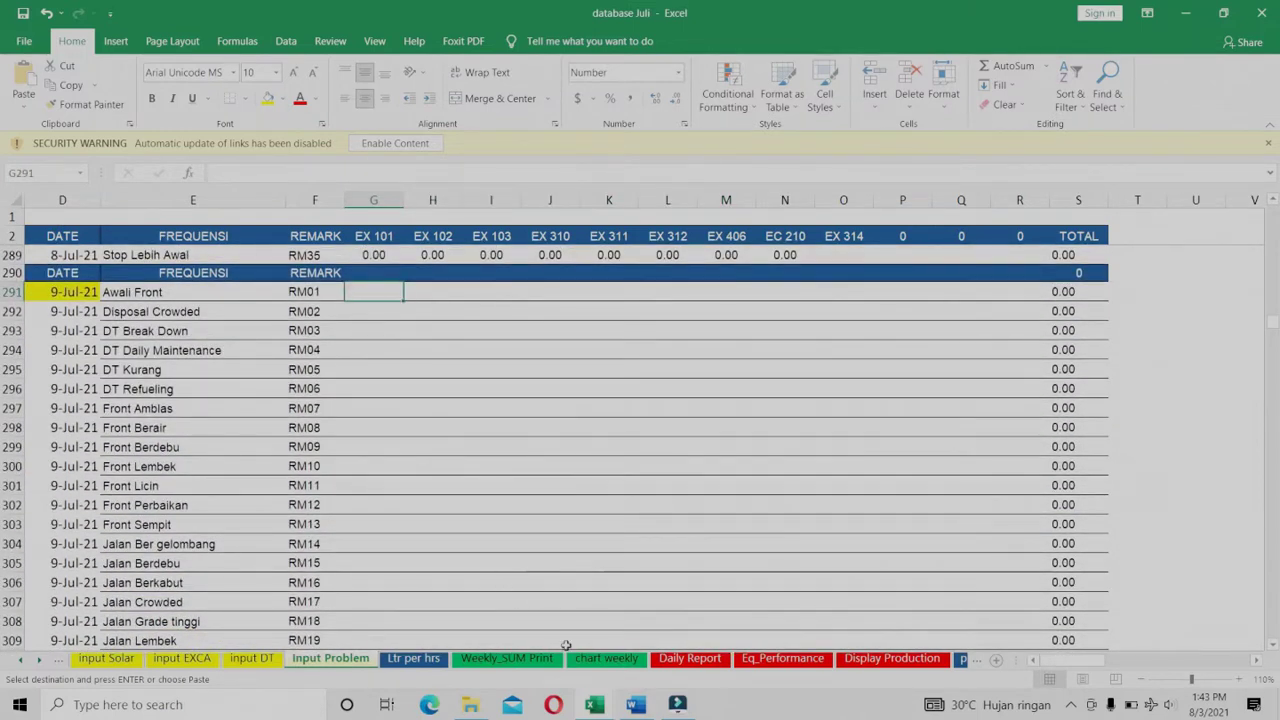
# - Switch to 09 Juli 21, open Qty_Problem and examine its QUANTITY, FREQUENSI and DURATION tables
pyautogui.moveTo(605, 710)
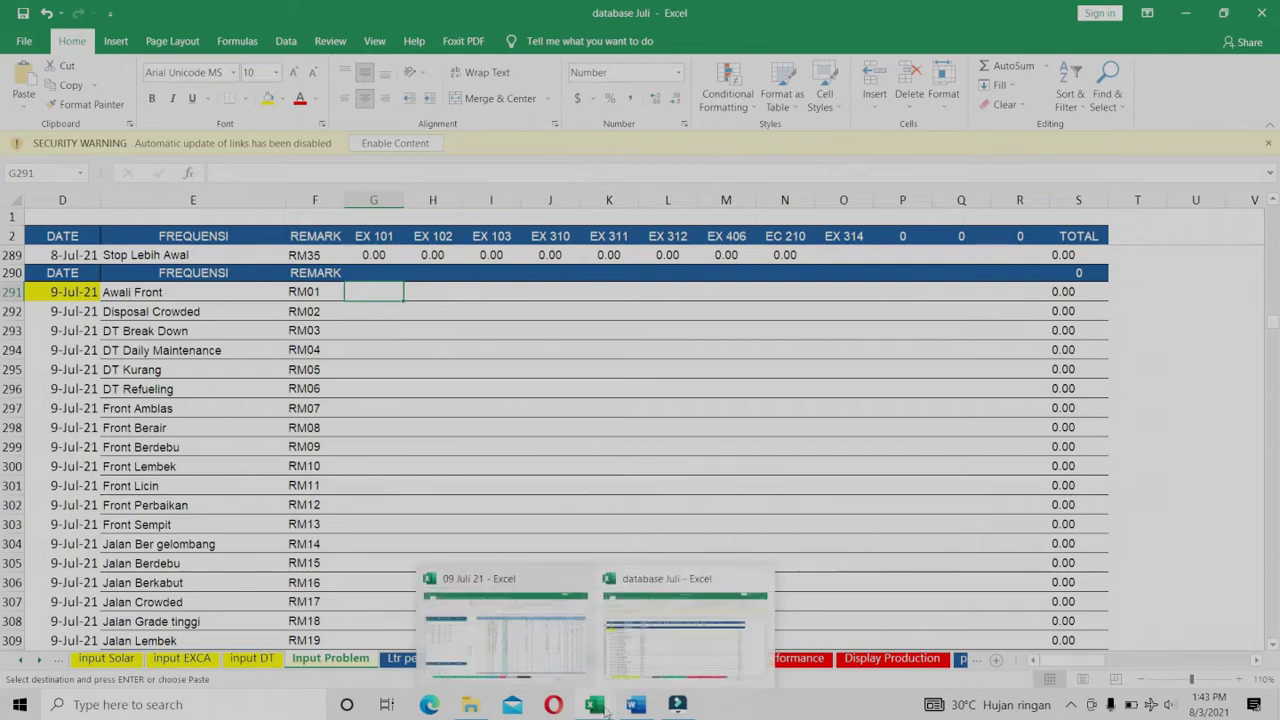
pyautogui.click(558, 678)
pyautogui.click(769, 659)
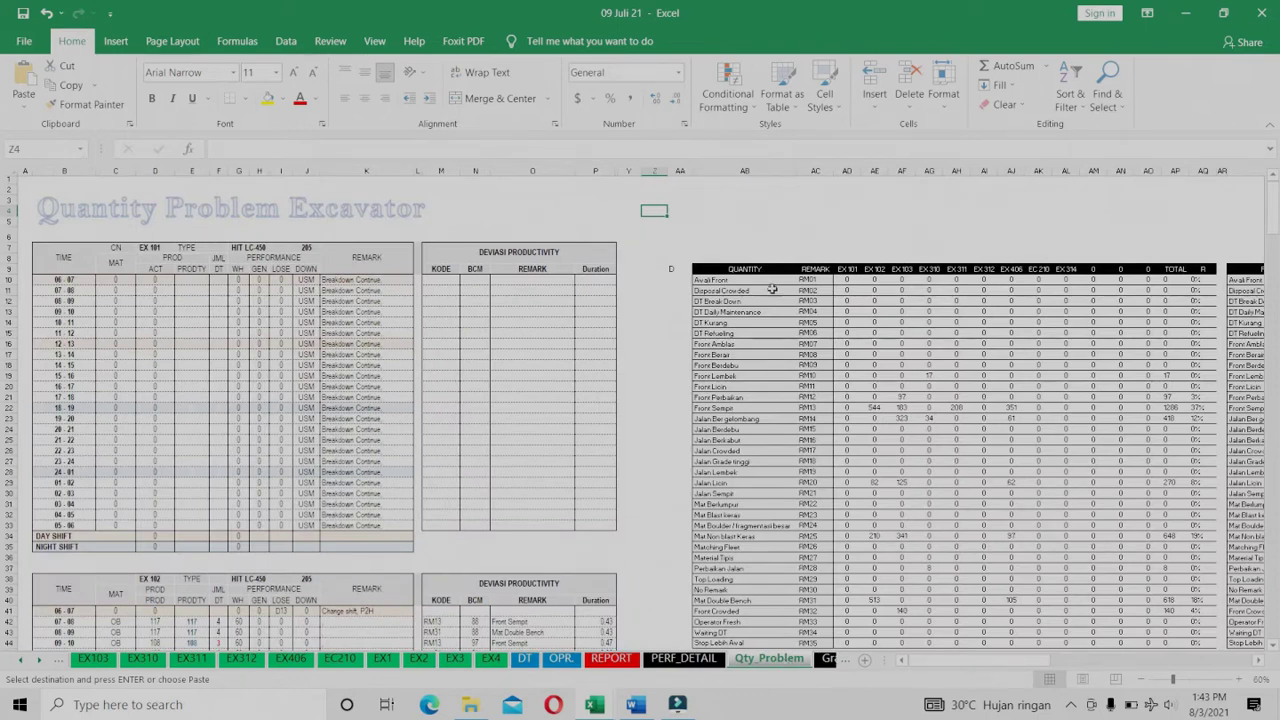
pyautogui.click(749, 268)
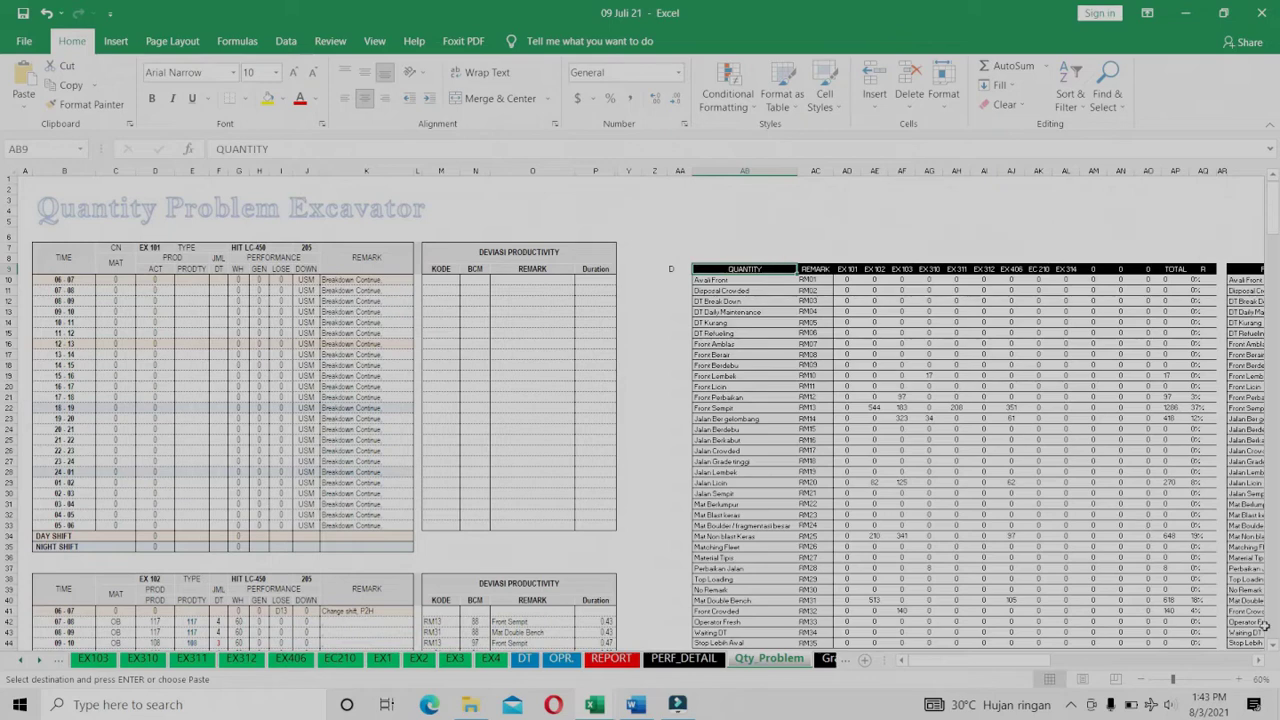
pyautogui.click(1262, 663)
pyautogui.click(1262, 665)
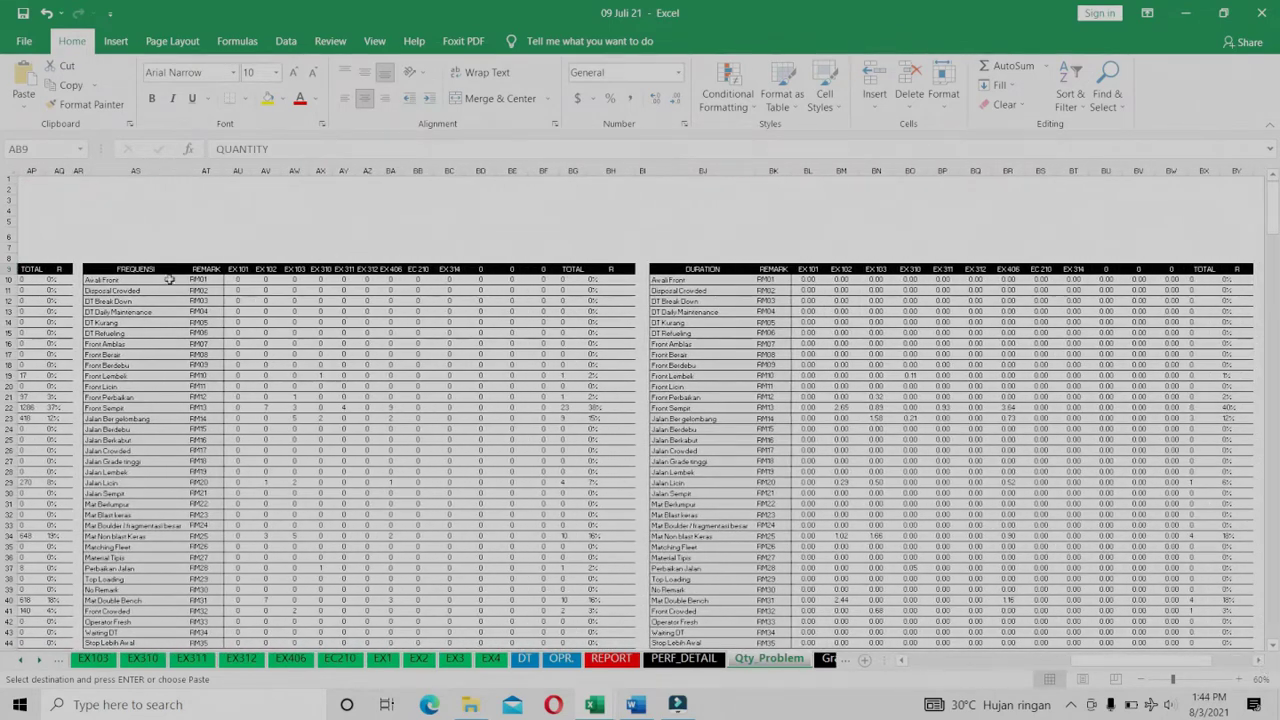
pyautogui.click(155, 269)
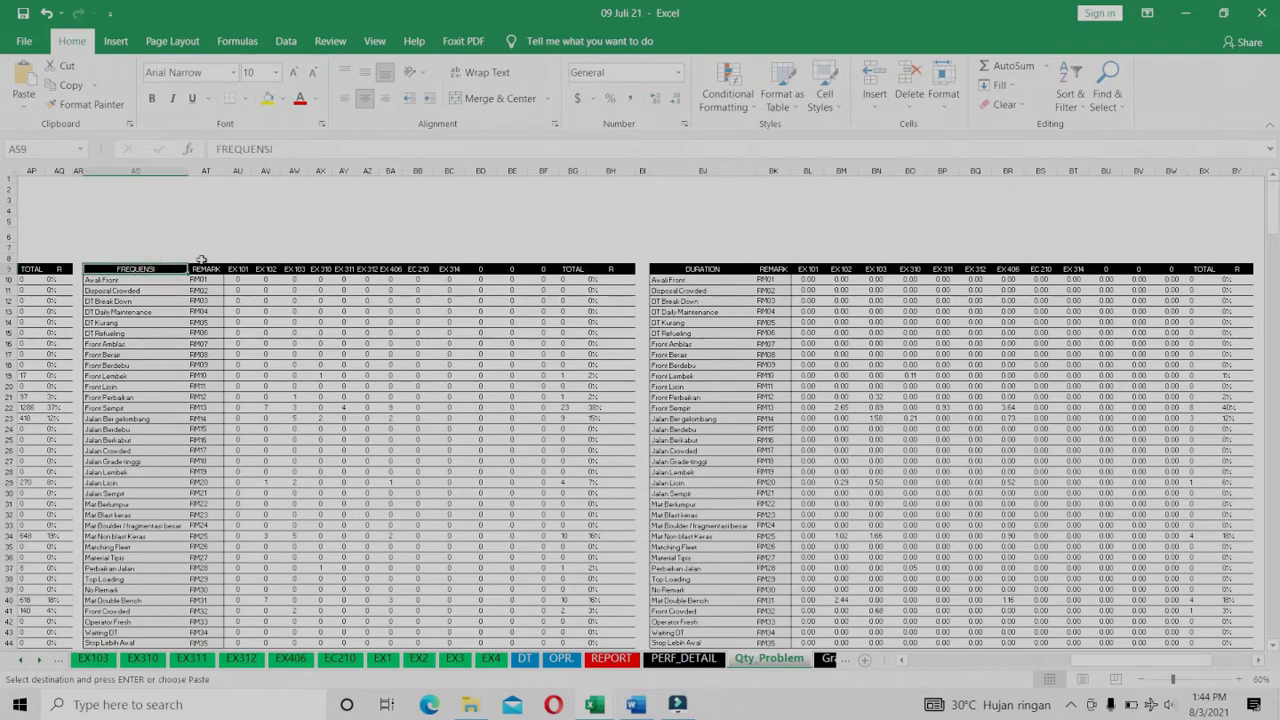
pyautogui.click(710, 270)
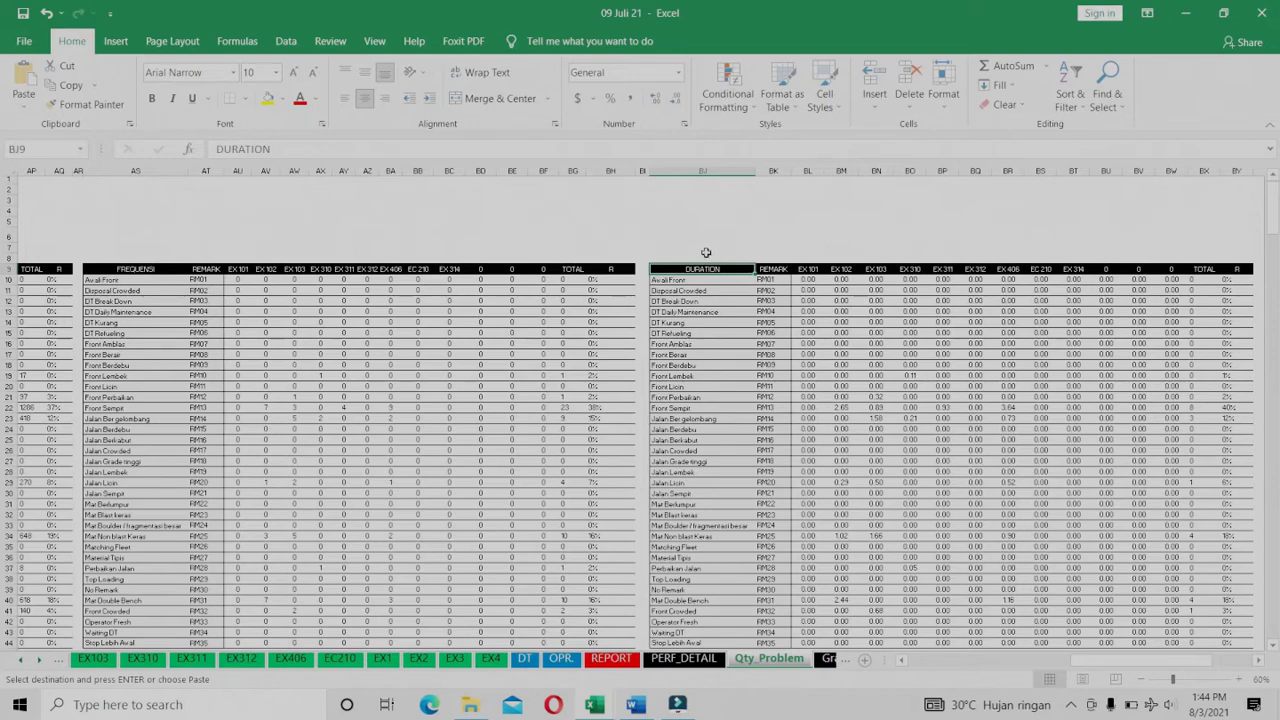
# - Copy the DURATION table values from BL10 to BT44, covering EX 101 through EX 314 and RM01 through RM35
pyautogui.moveTo(797, 283); pyautogui.dragTo(1077, 486)
pyautogui.rightClick(952, 309)
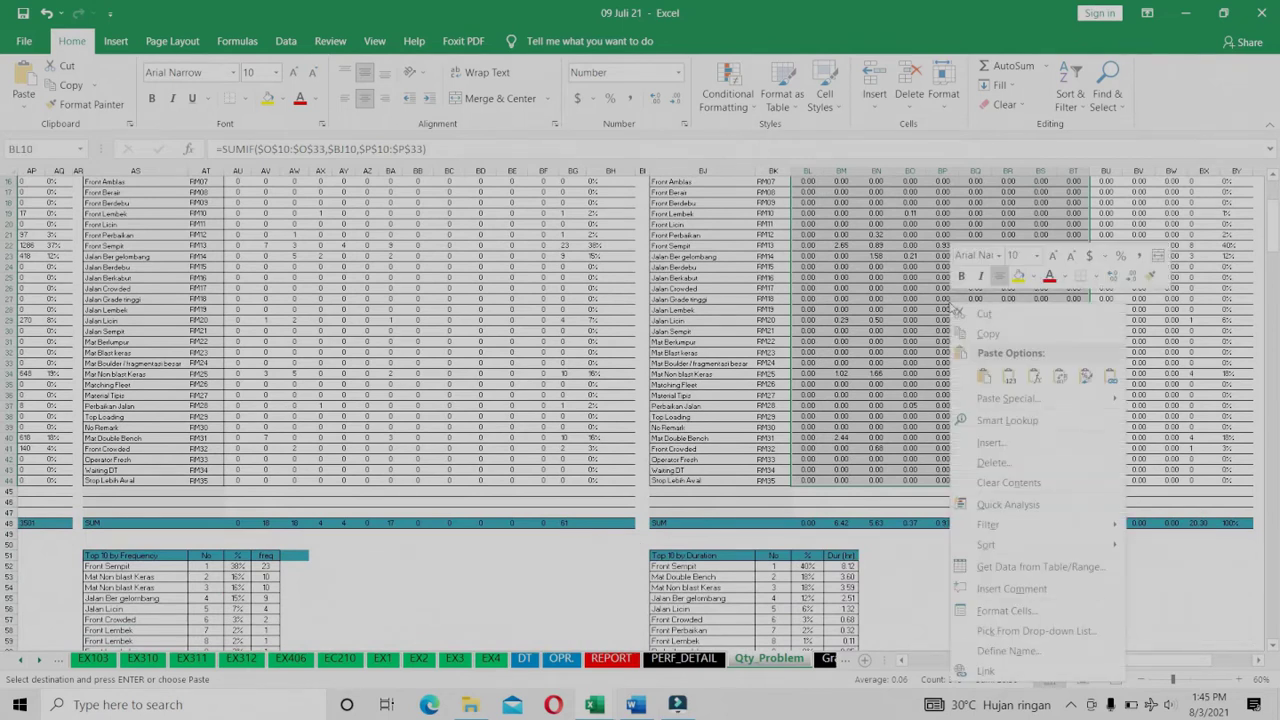
pyautogui.click(995, 336)
pyautogui.scroll(5, 975, 400)
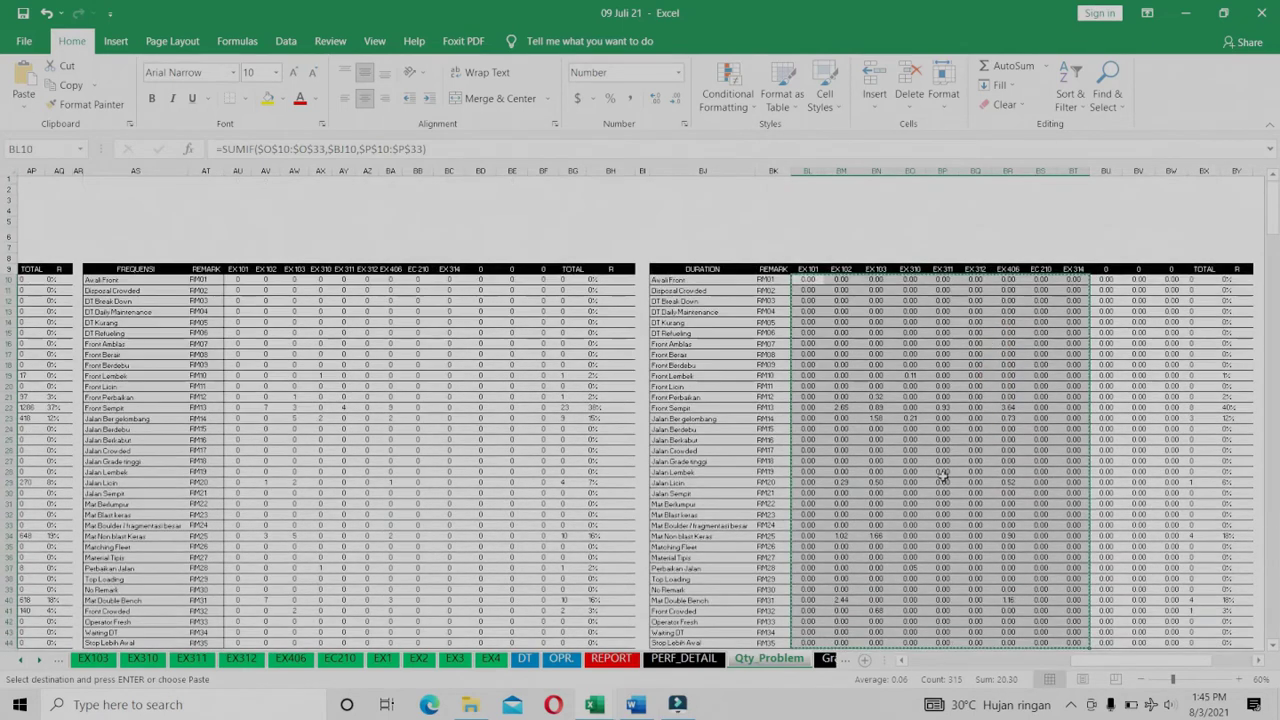
# - Paste the copied durations as values into Input Problem of database Juli at G291 and check the 9-Jul-21 rows down to RM35
pyautogui.moveTo(594, 704)
pyautogui.click(672, 640)
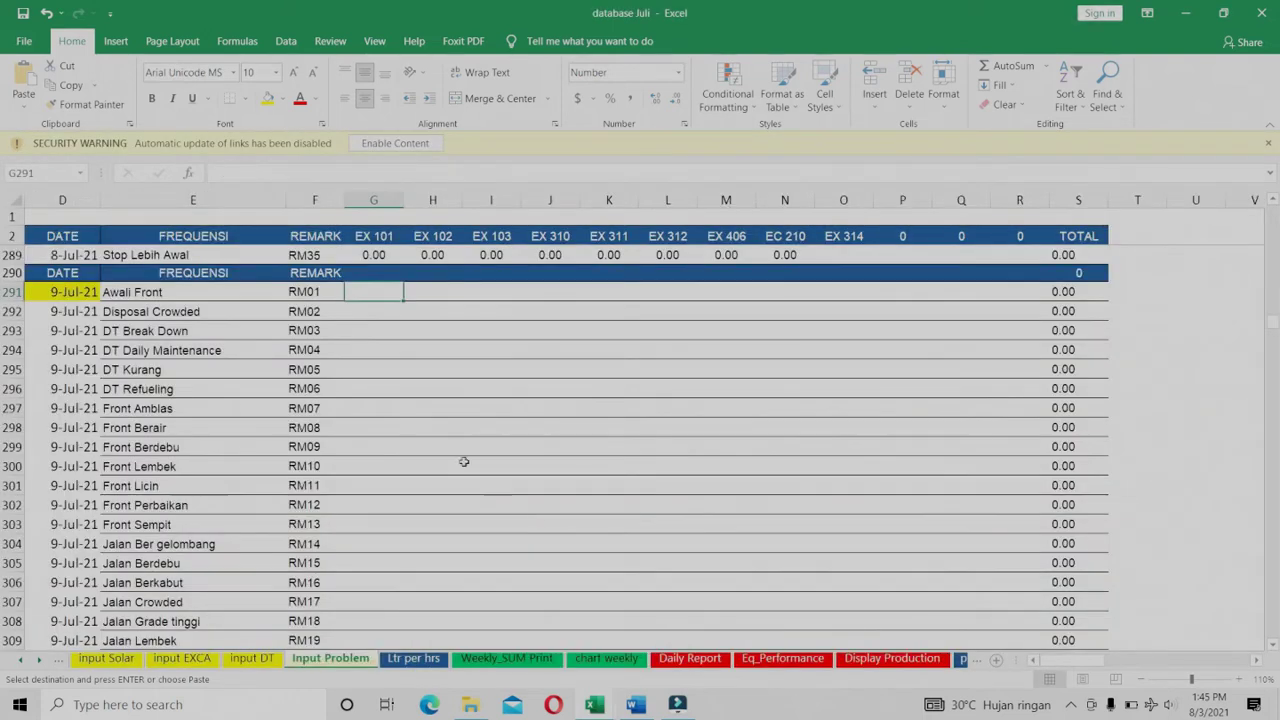
pyautogui.rightClick(371, 291)
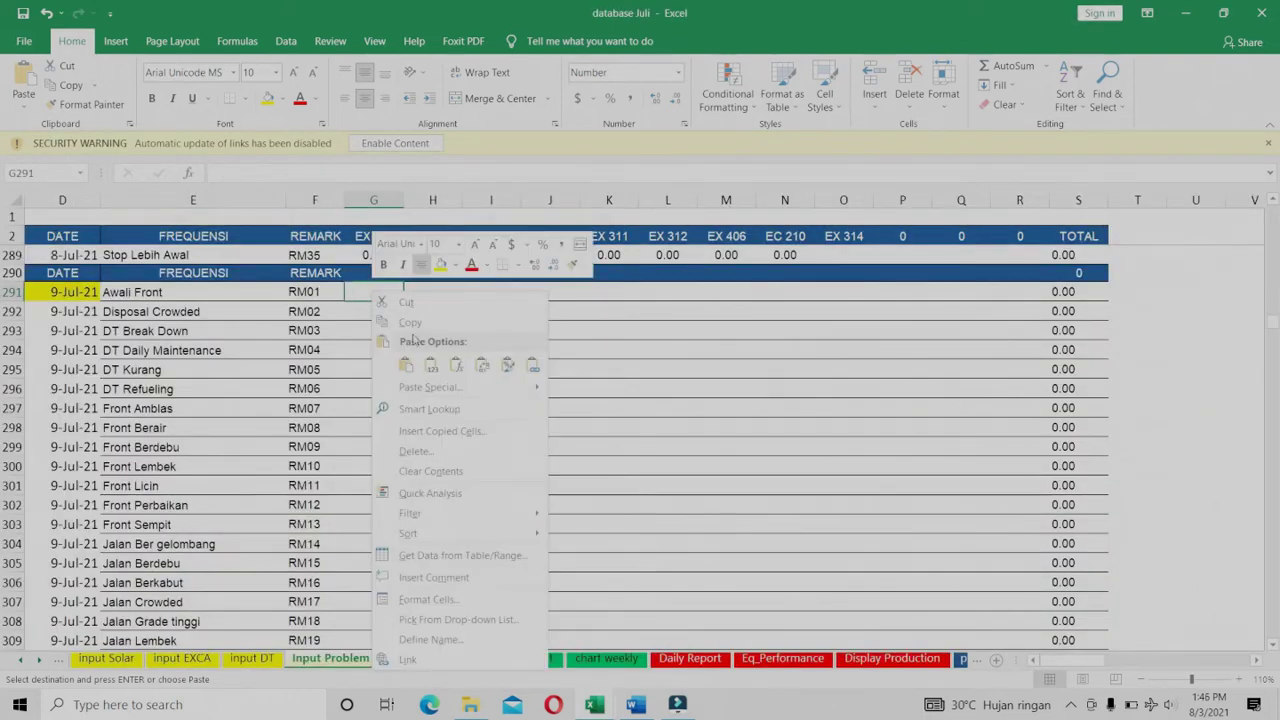
pyautogui.click(431, 367)
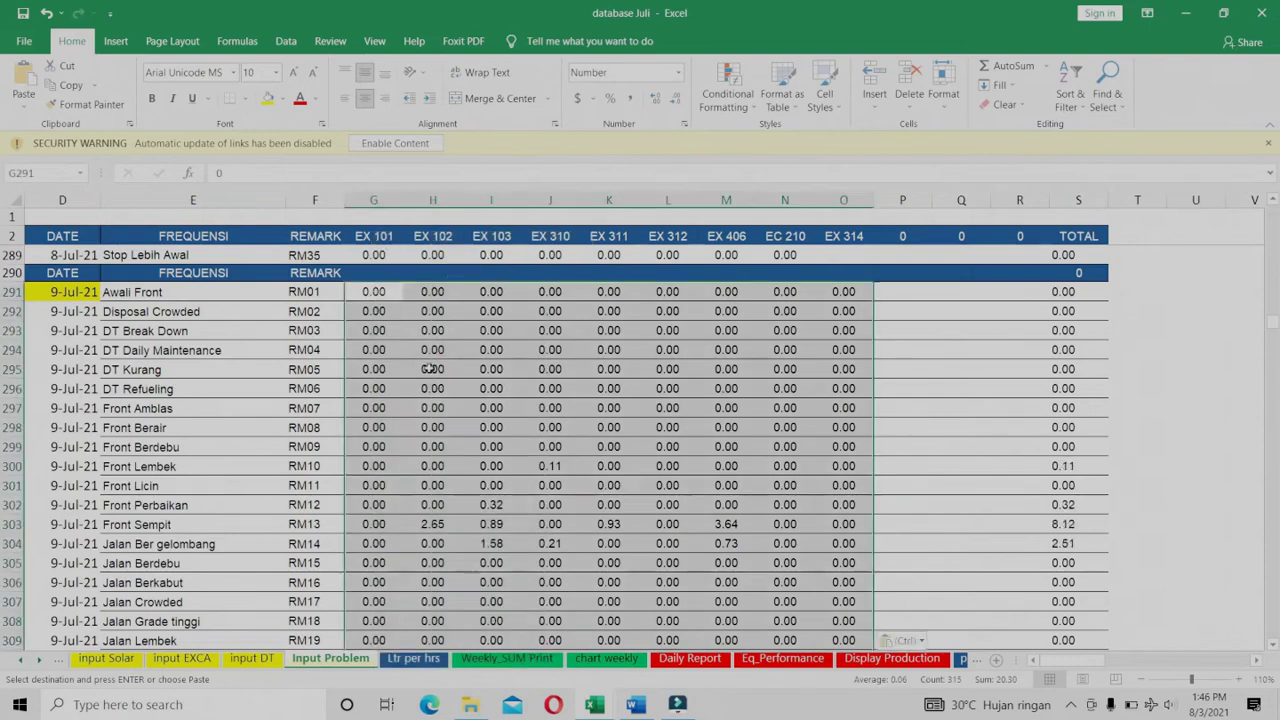
pyautogui.scroll(-3, 430, 370)
pyautogui.scroll(-5, 430, 370)
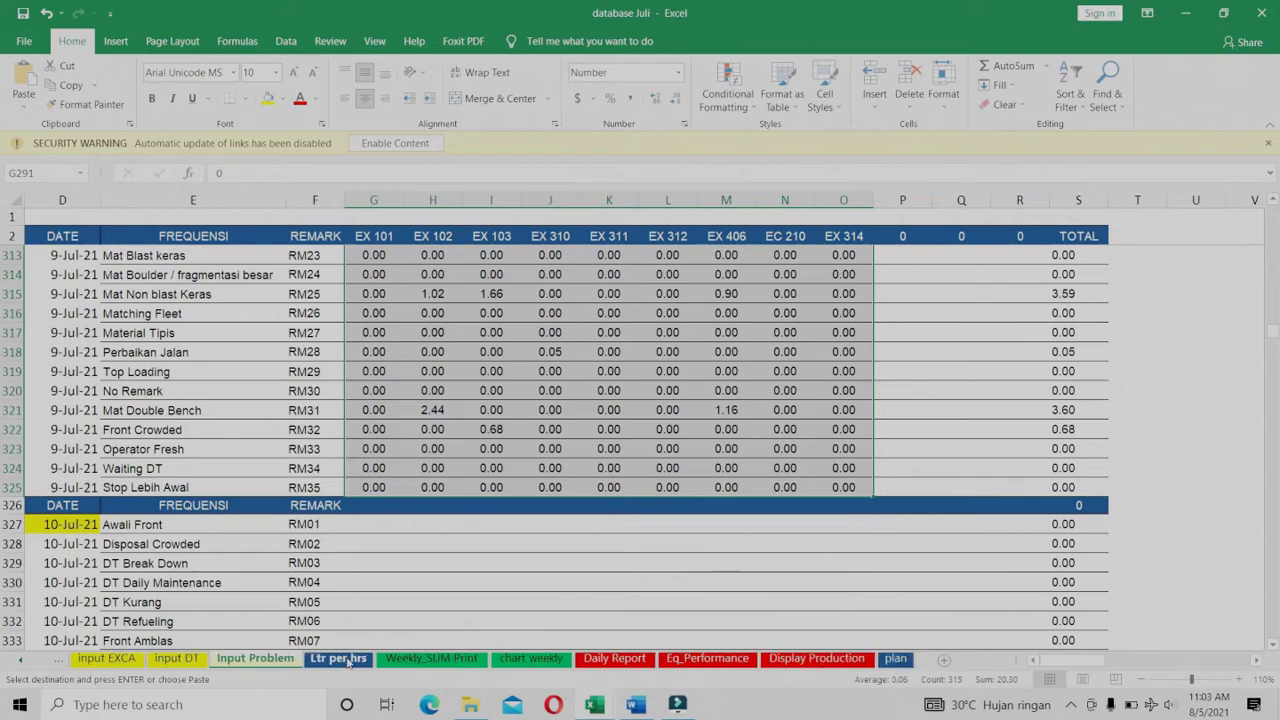
# - Open Ltr per hrs and inspect the 3-Jul-21 fuel ratio formulas for DZ 15 and GD 01
pyautogui.click(340, 658)
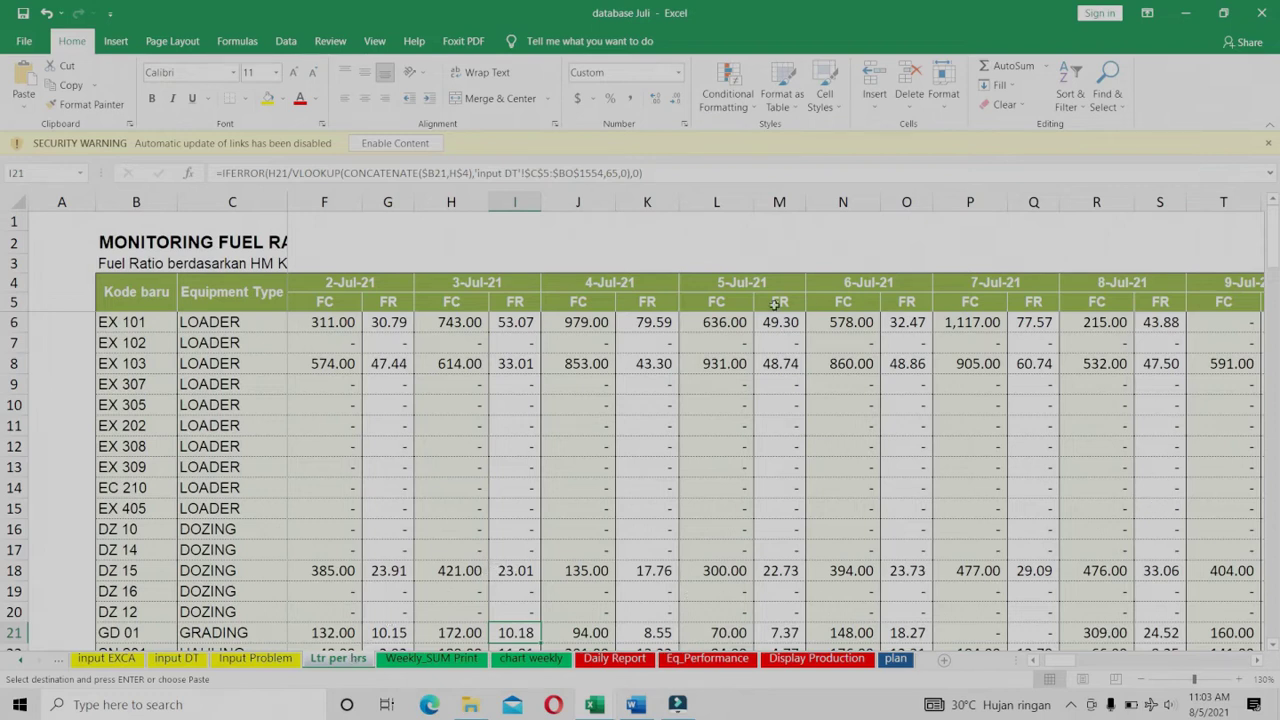
pyautogui.click(518, 568)
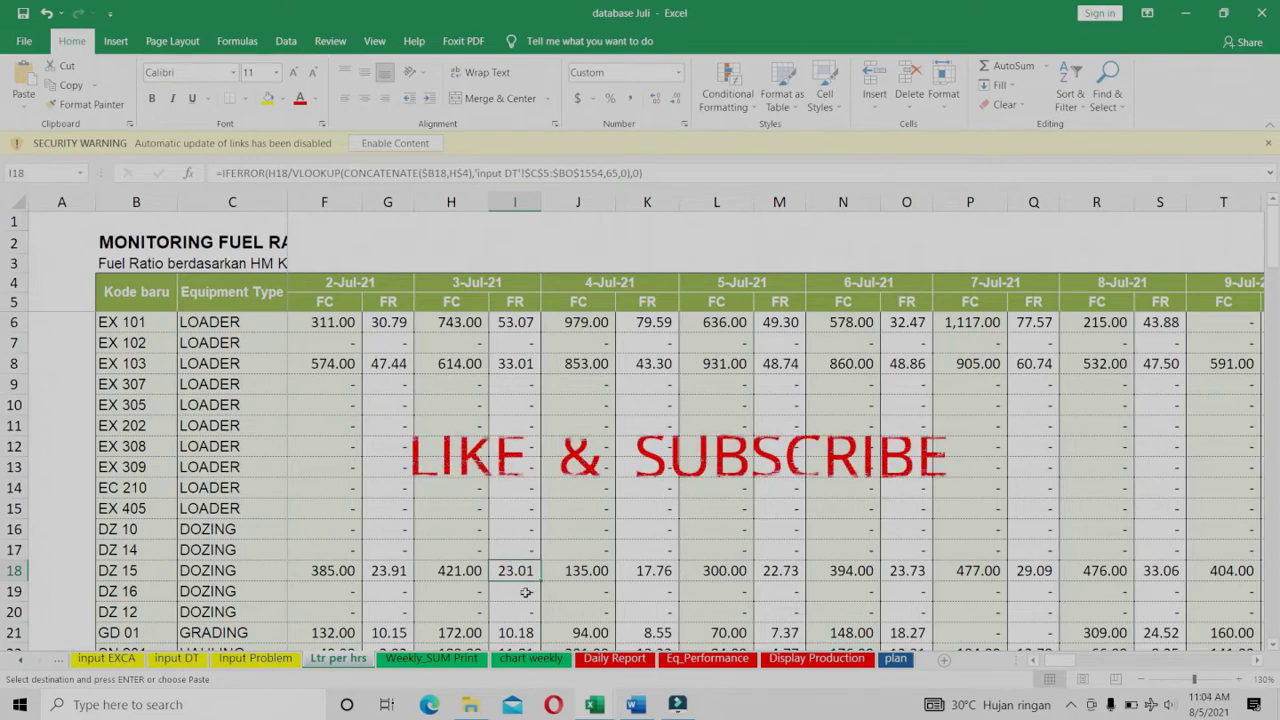
pyautogui.click(517, 632)
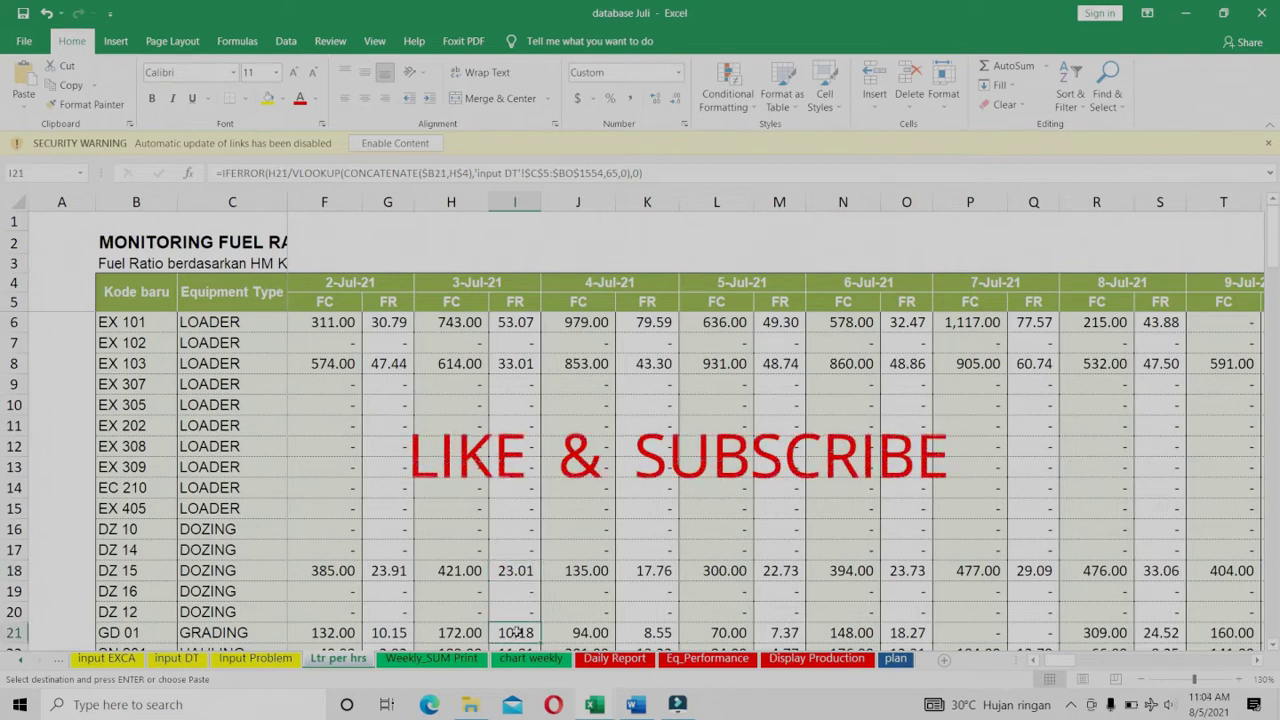
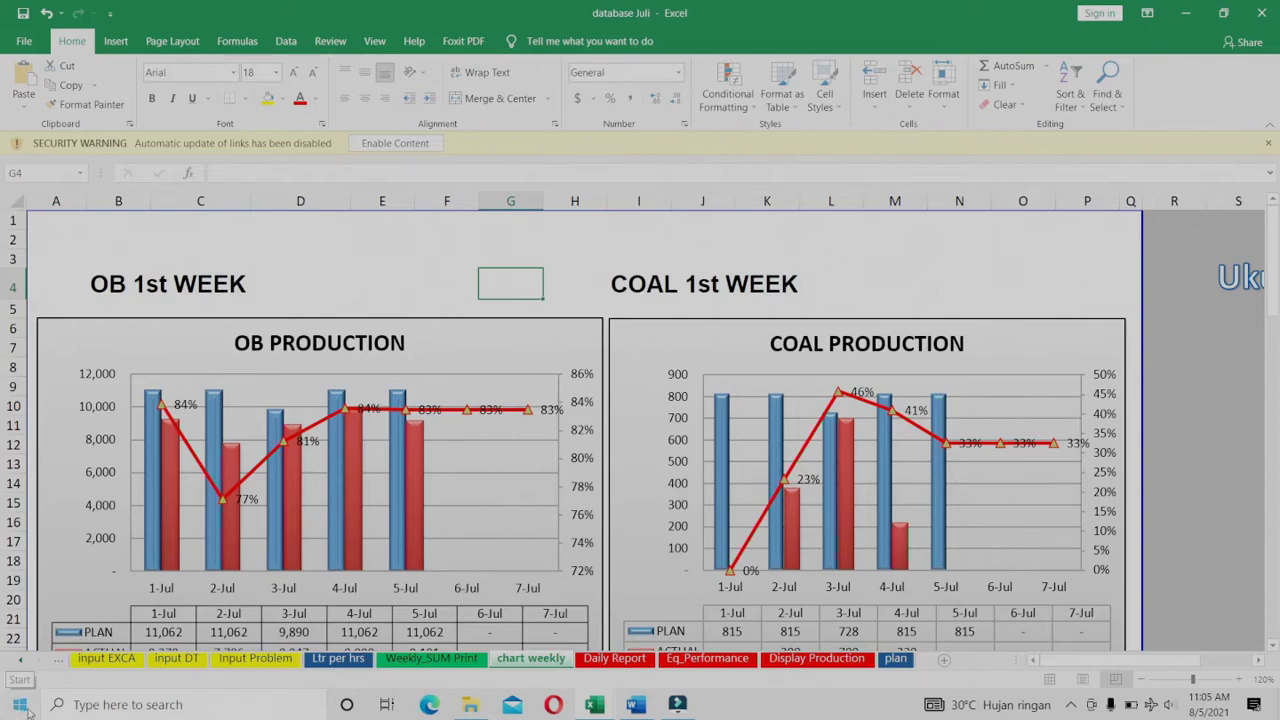
# - Open the Calendar app beside the OB 1st WEEK chart, check the July 2021 weeks against it, and minimise the calendar
pyautogui.click(24, 708)
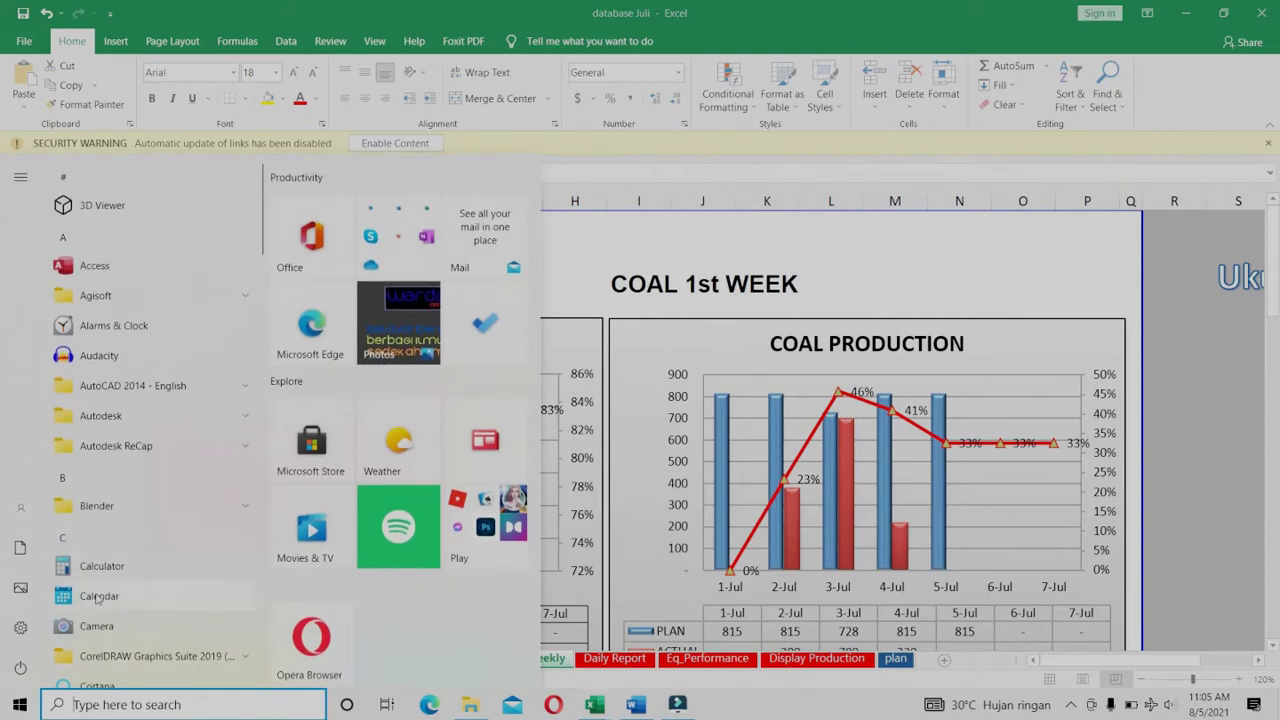
pyautogui.click(98, 596)
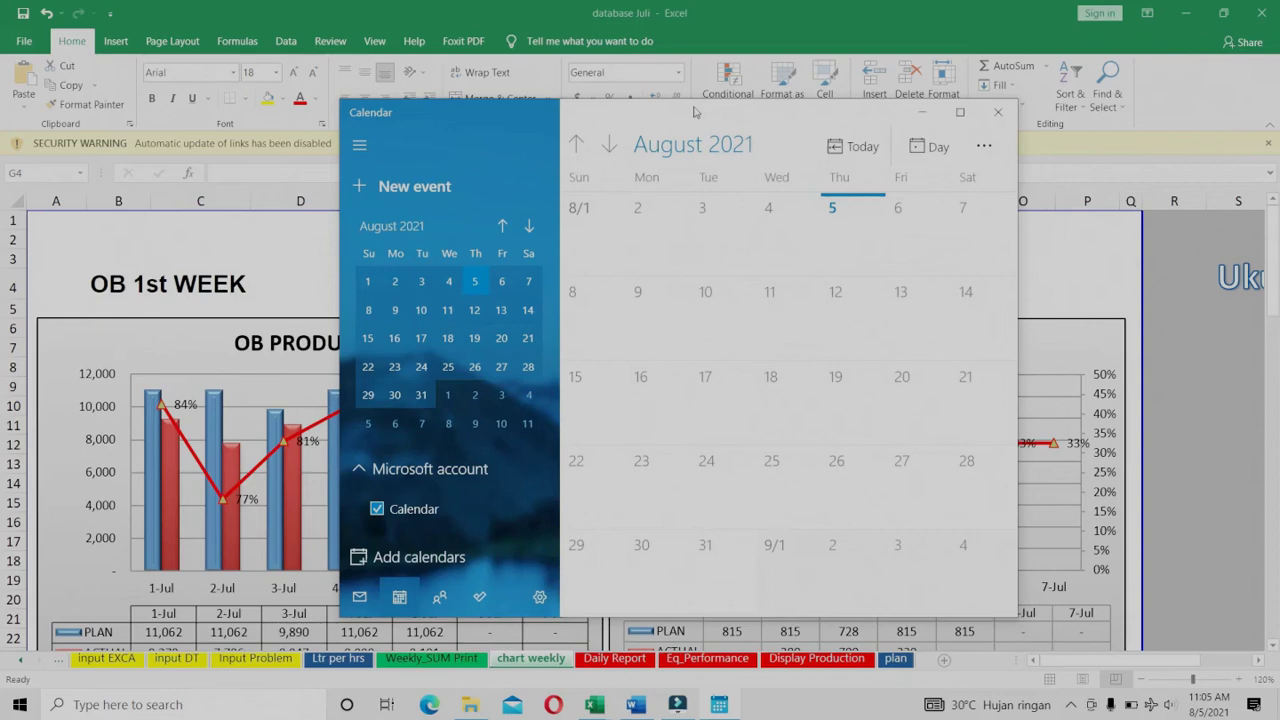
pyautogui.moveTo(694, 116); pyautogui.dragTo(935, 109)
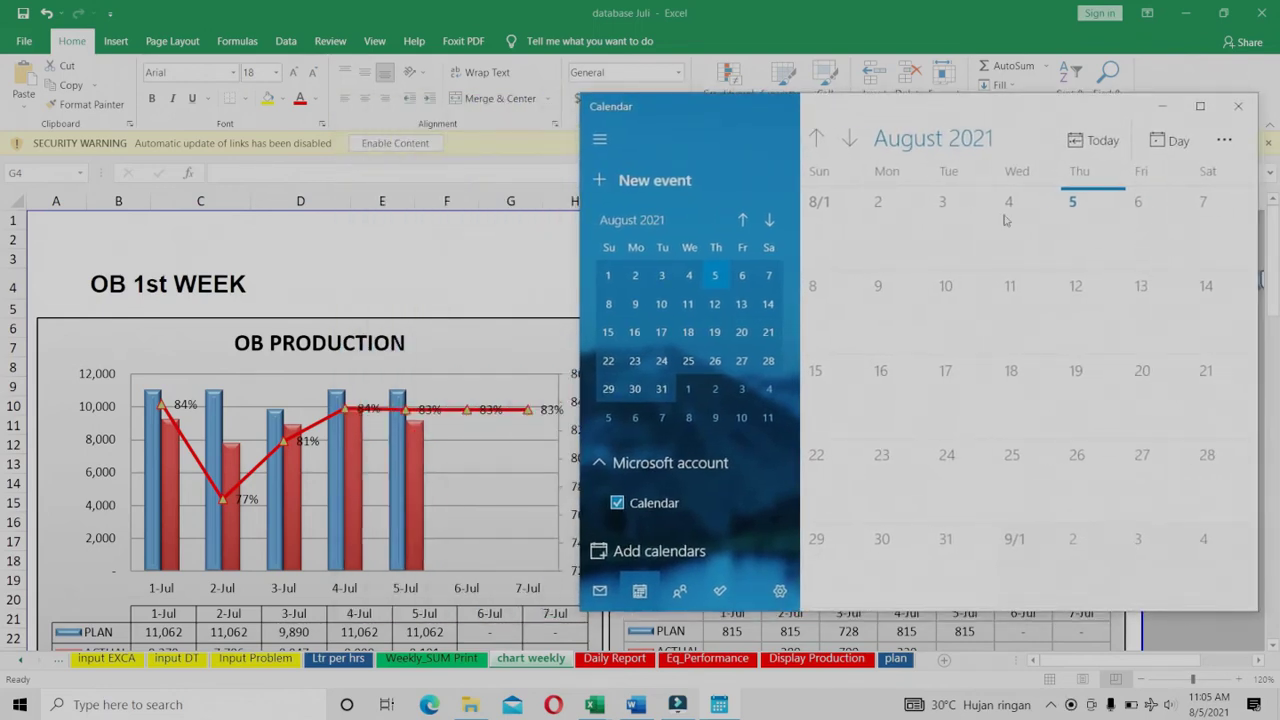
pyautogui.scroll(1, 1036, 337)
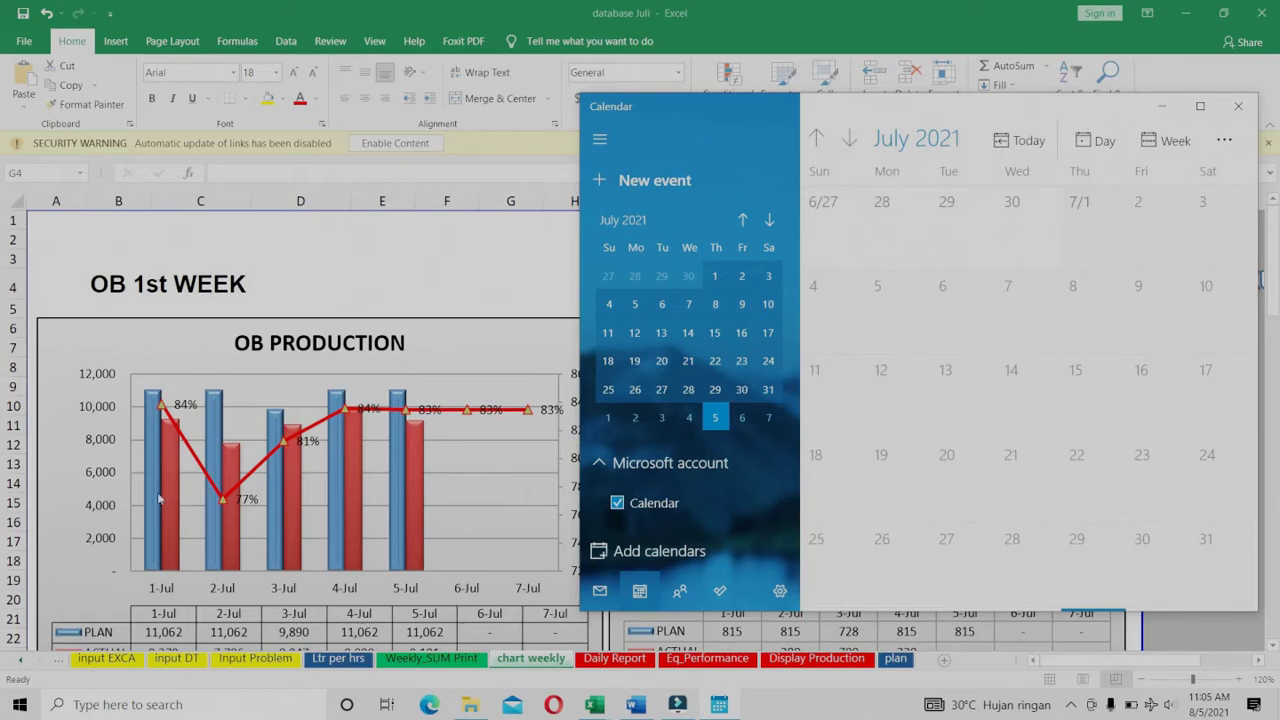
pyautogui.moveTo(193, 508)
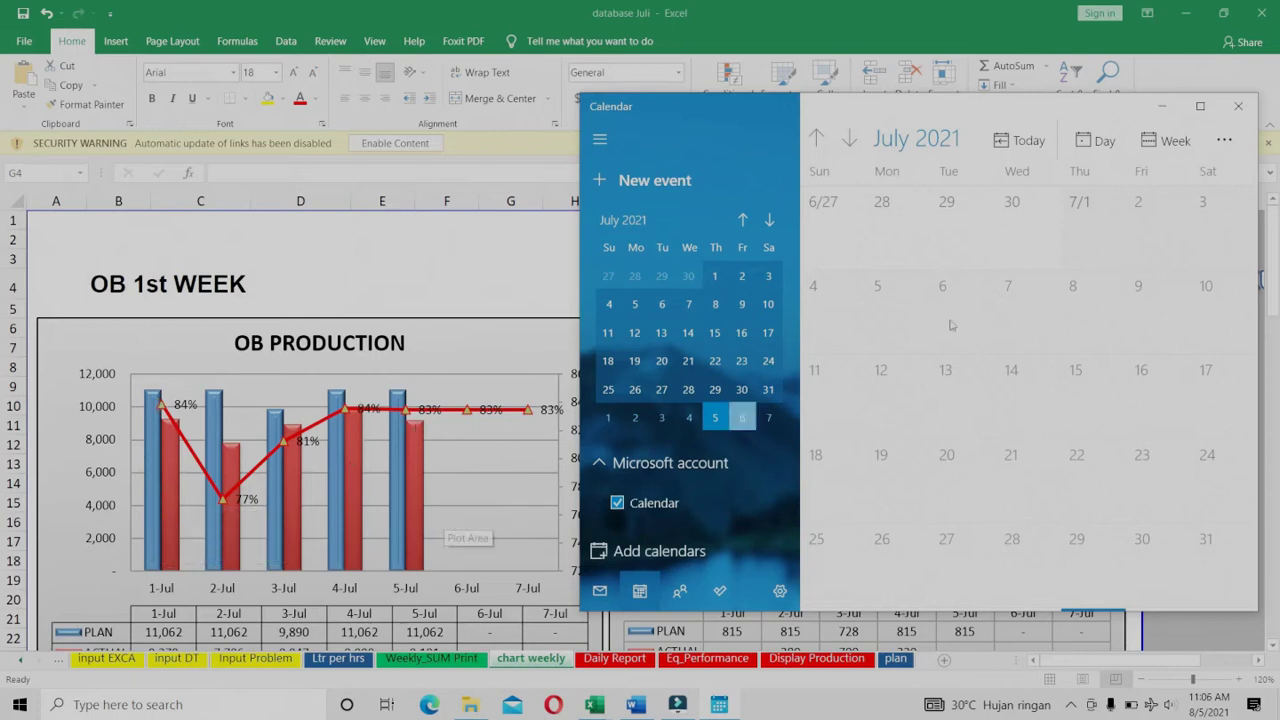
pyautogui.click(1165, 106)
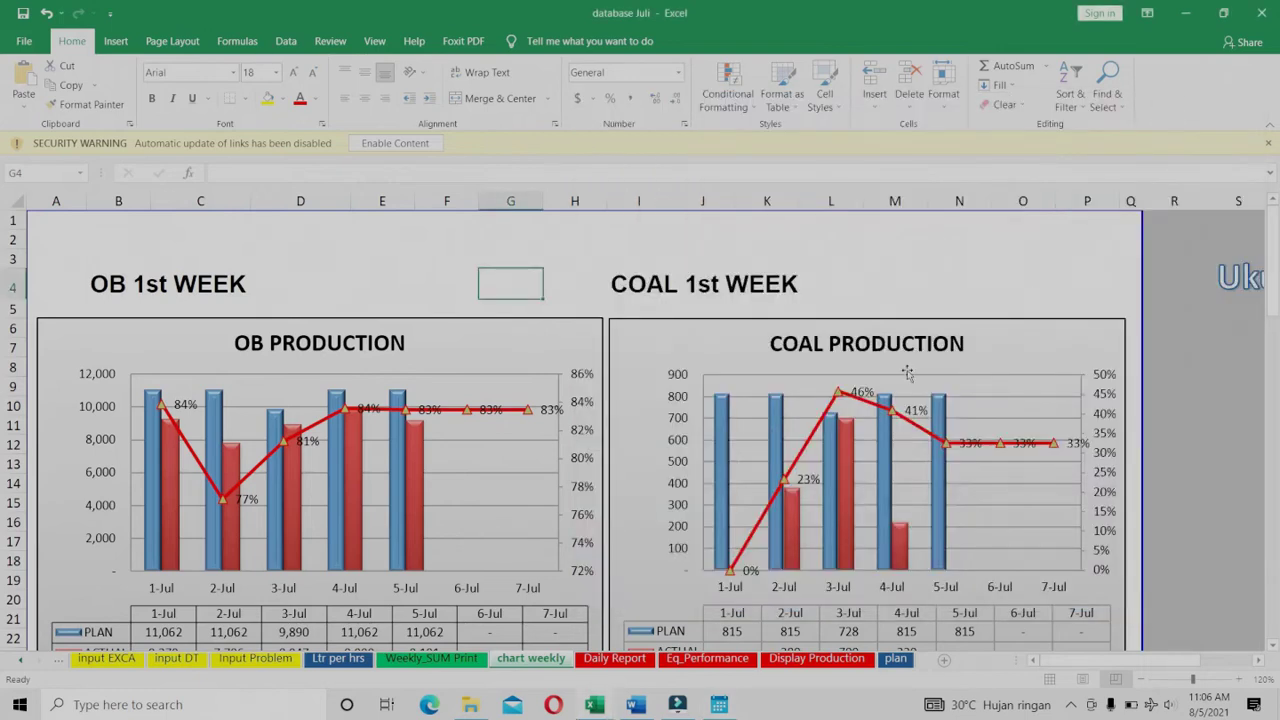
# - Open input DT and find the date, weekly and day table, selecting the weekly cell for 1-Jul
pyautogui.click(170, 658)
pyautogui.scroll(15, 680, 430)
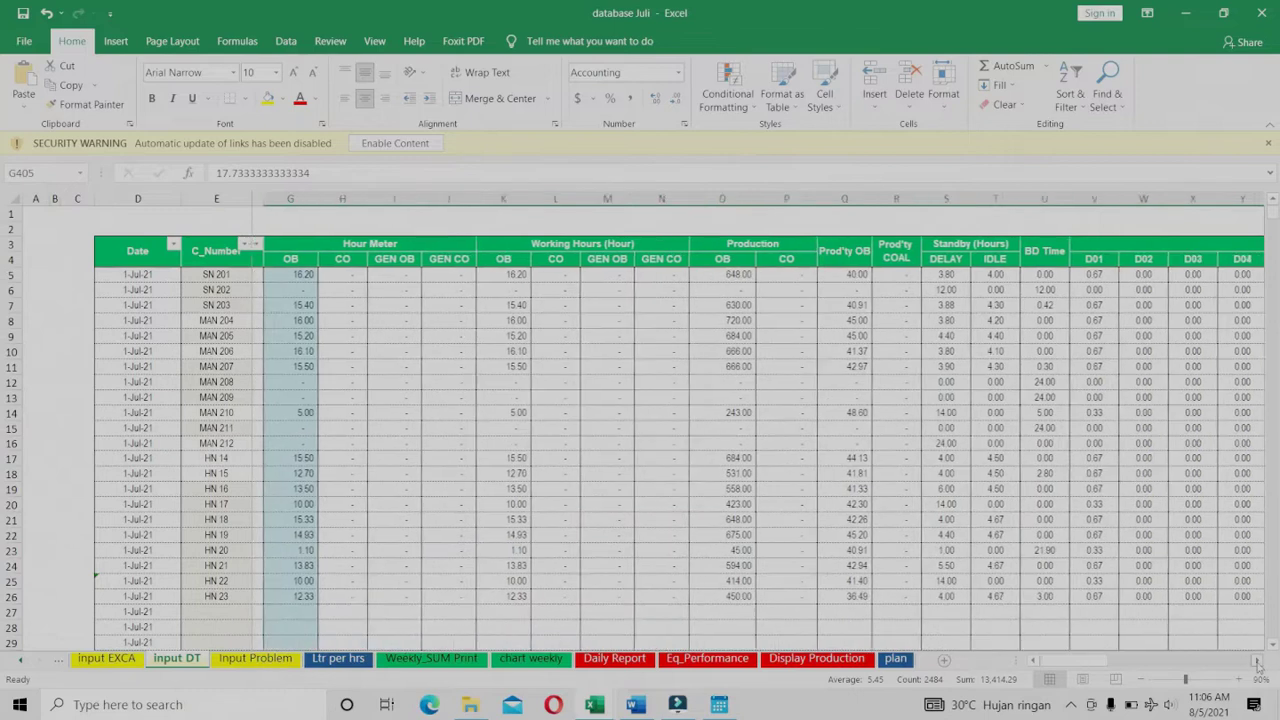
pyautogui.hscroll(15, 1258, 665)
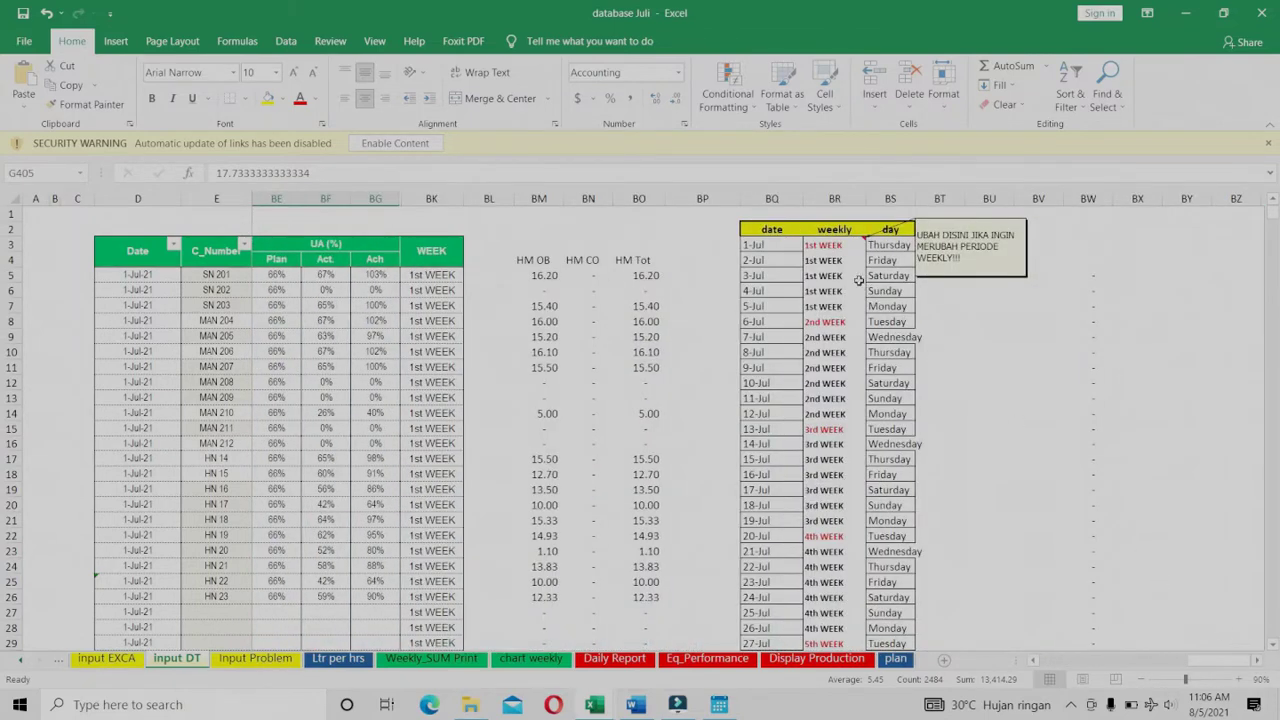
pyautogui.click(836, 249)
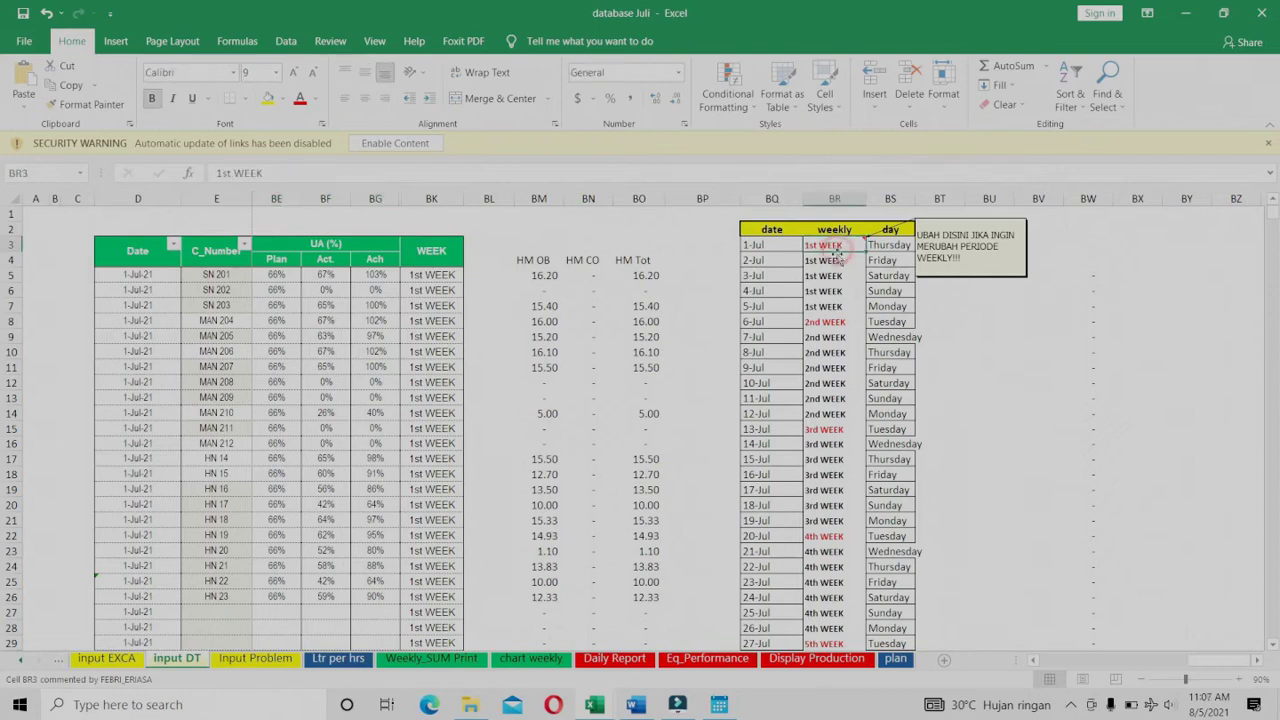
# - Copy the weekly labels in BR8:BR33 and paste them from BR6 so that 2nd WEEK starts on 4-Jul
pyautogui.click(843, 322)
pyautogui.moveTo(843, 322); pyautogui.dragTo(825, 538)
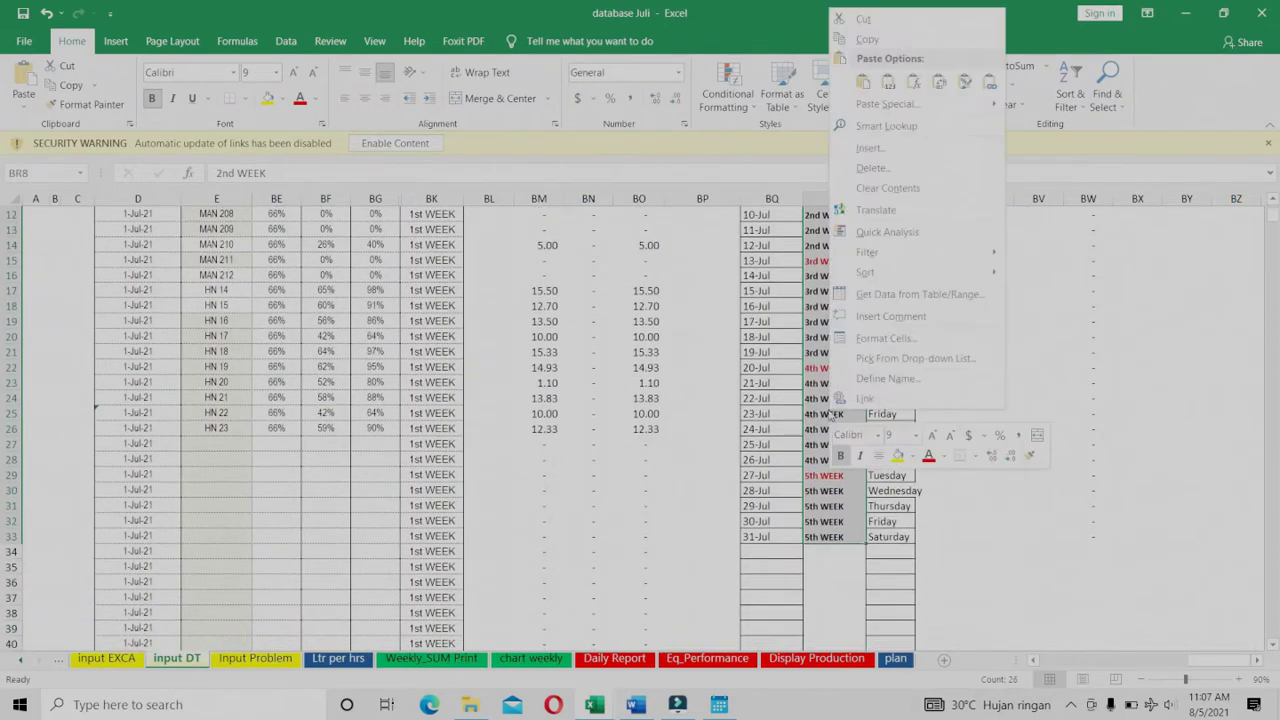
pyautogui.rightClick(830, 412)
pyautogui.click(867, 39)
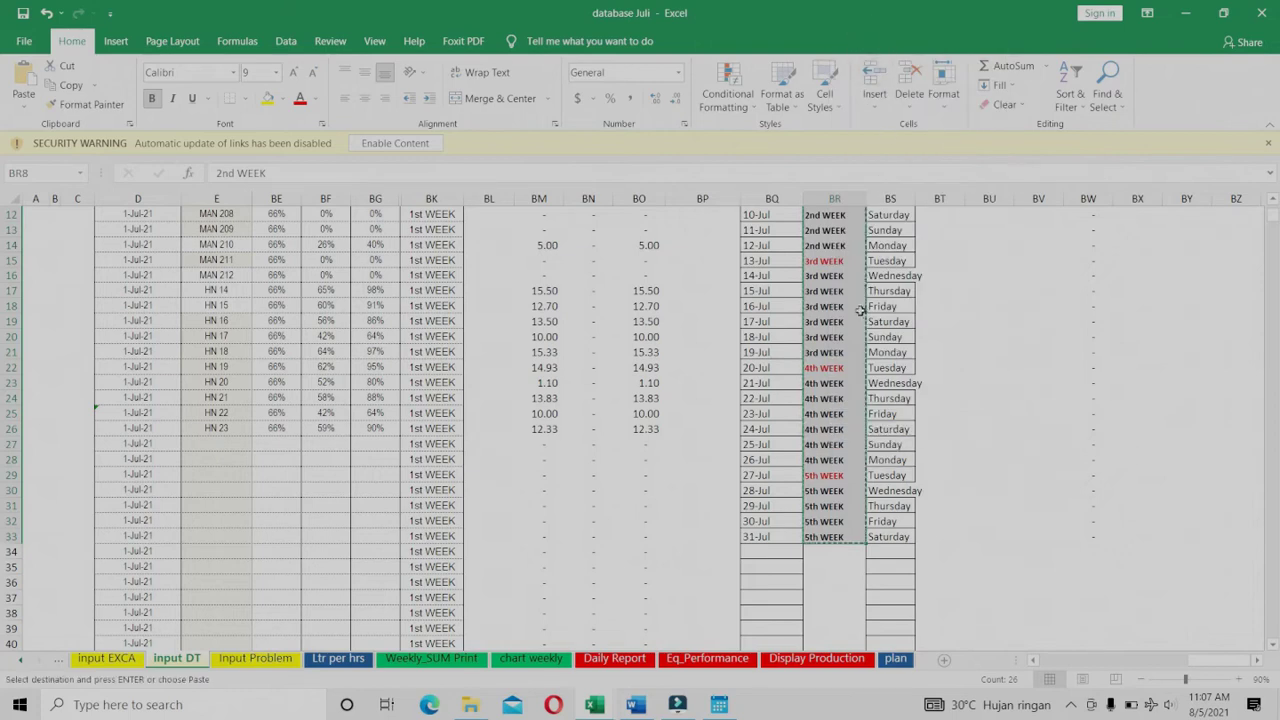
pyautogui.scroll(4, 850, 347)
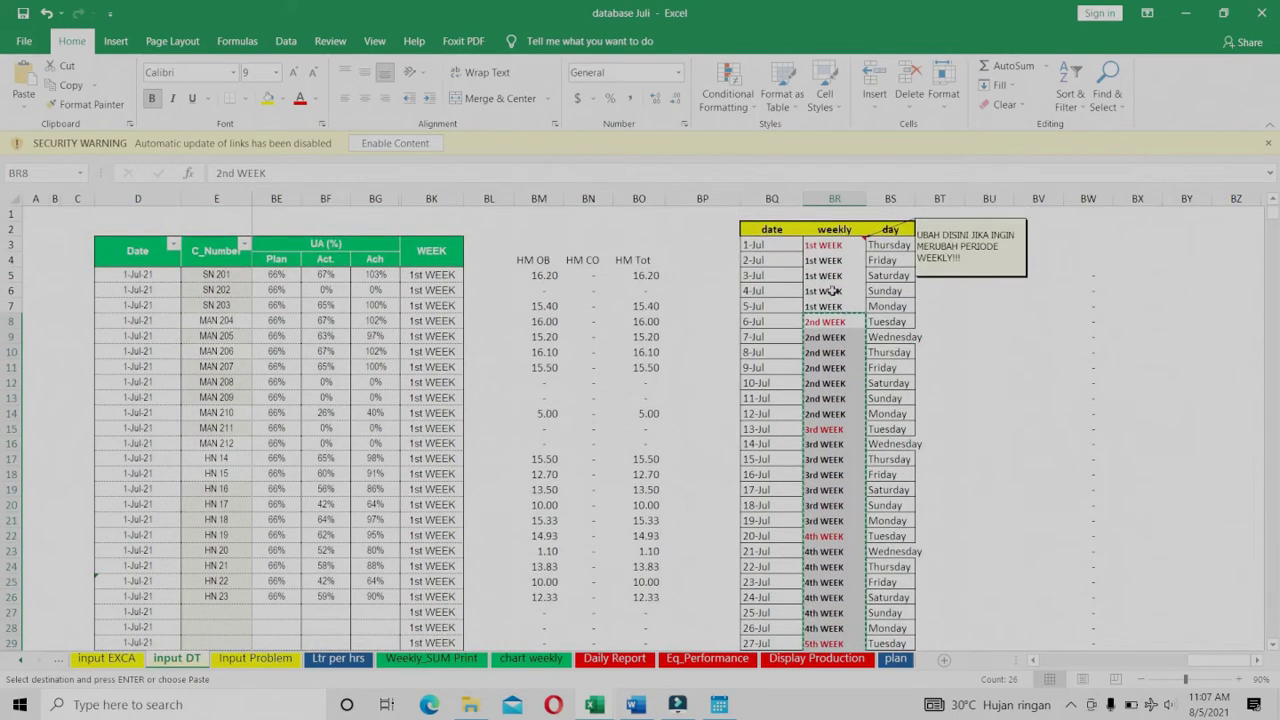
pyautogui.click(834, 290)
pyautogui.rightClick(835, 289)
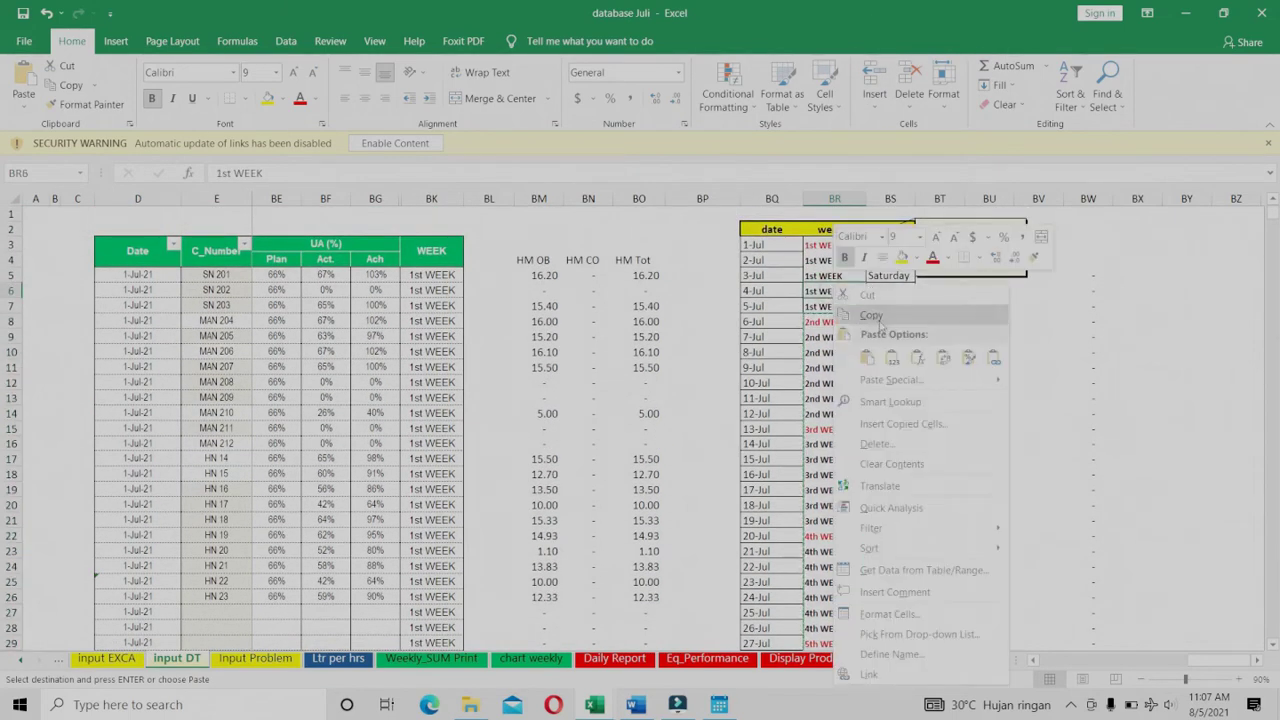
pyautogui.click(867, 357)
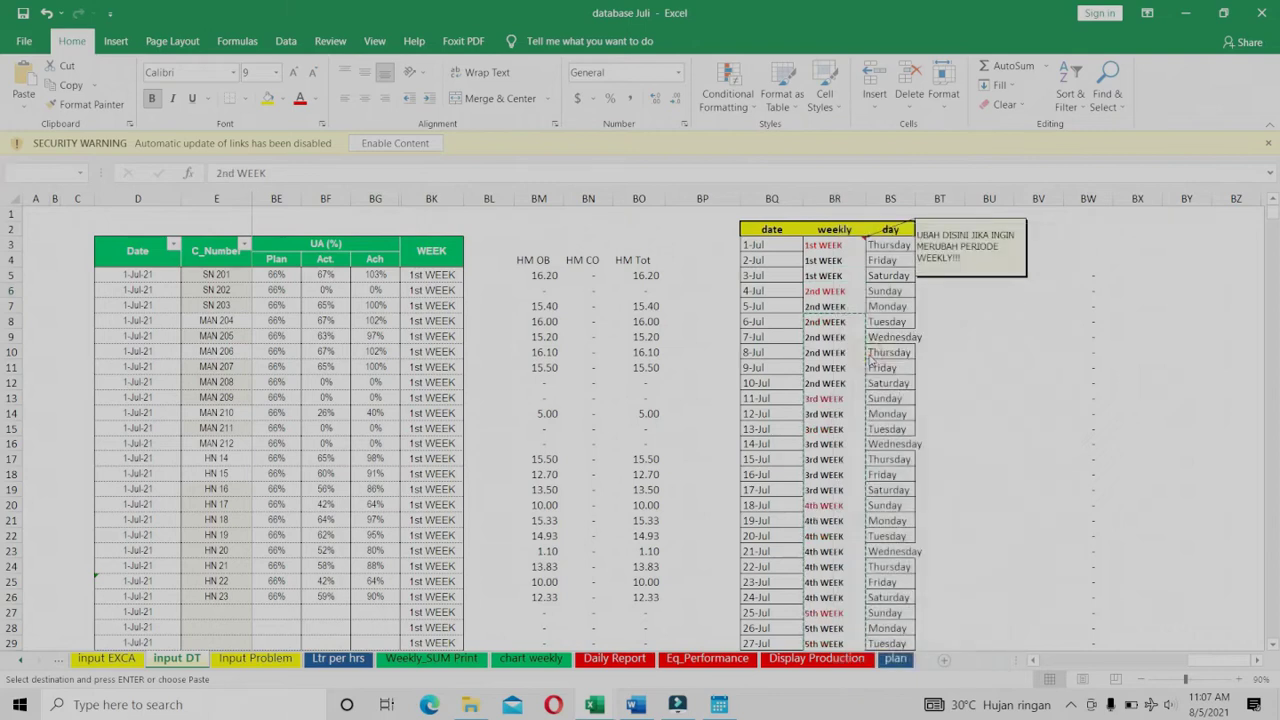
# - In Weekly_SUM Print, link the end date of the 1st WEEK period in BO3 to the 3-Jul date with =BQ5
pyautogui.click(950, 294)
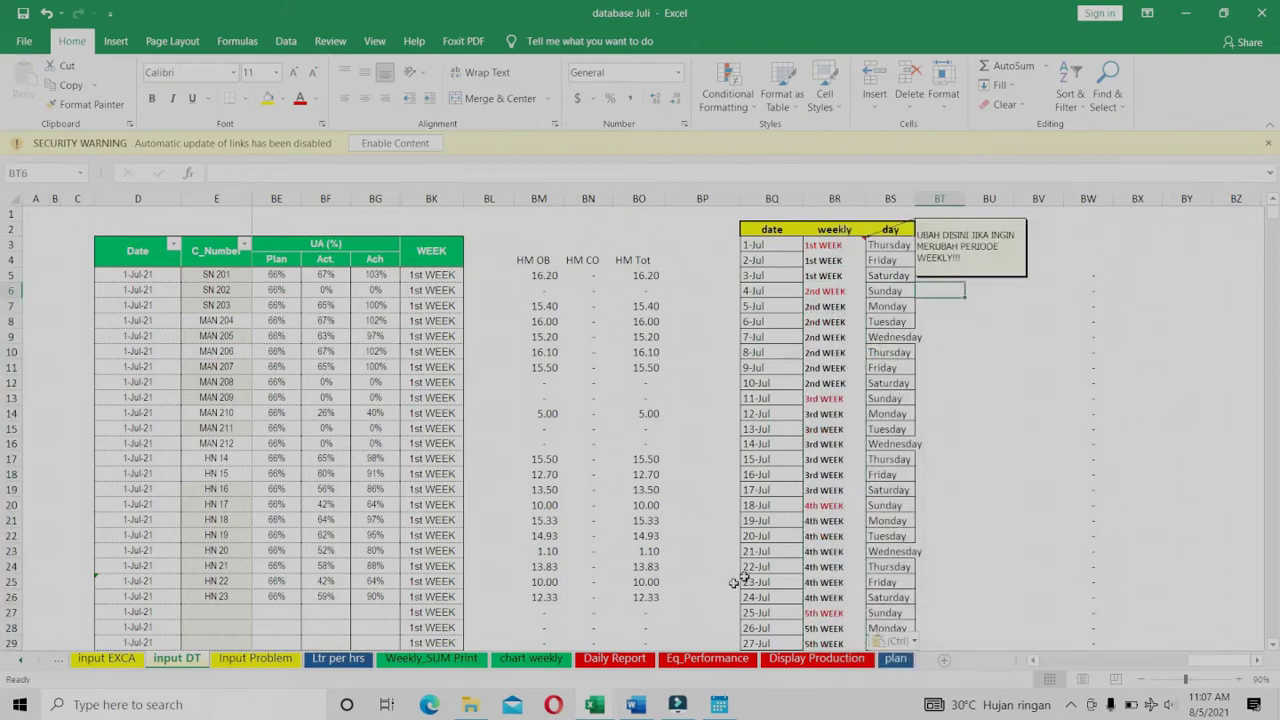
pyautogui.click(431, 658)
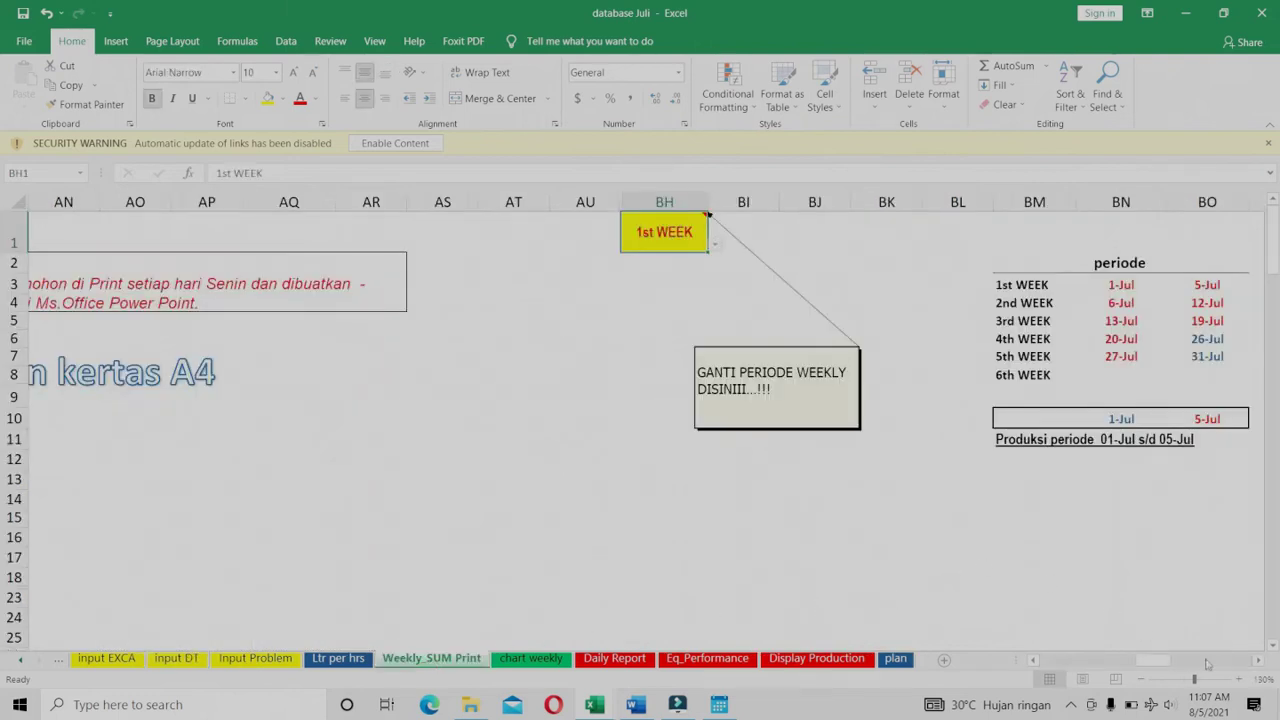
pyautogui.hscroll(3, 1207, 663)
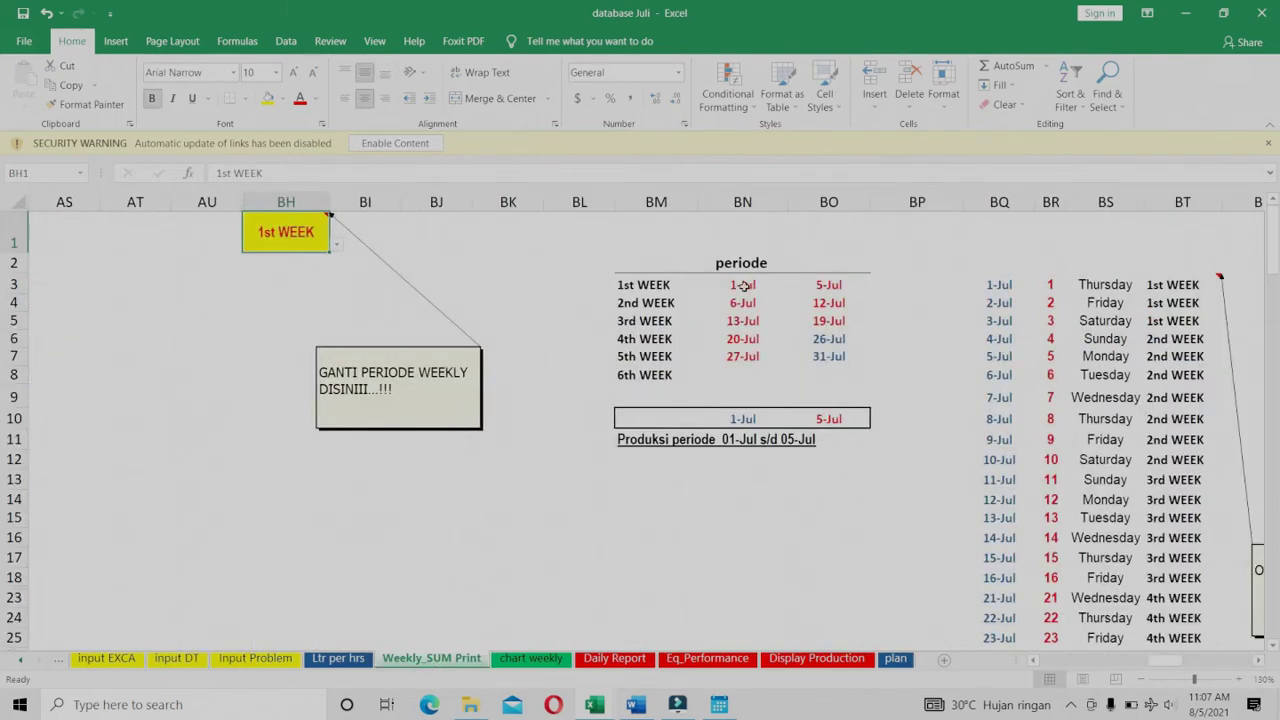
pyautogui.click(742, 285)
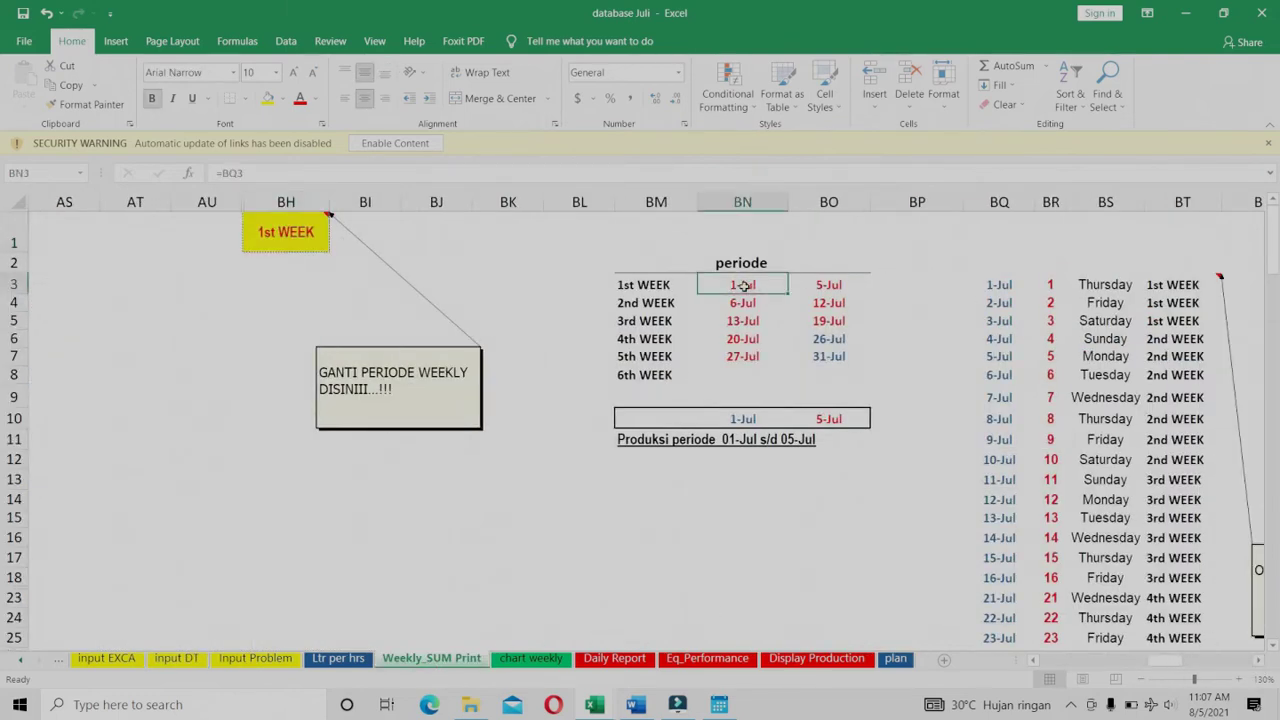
pyautogui.click(818, 284)
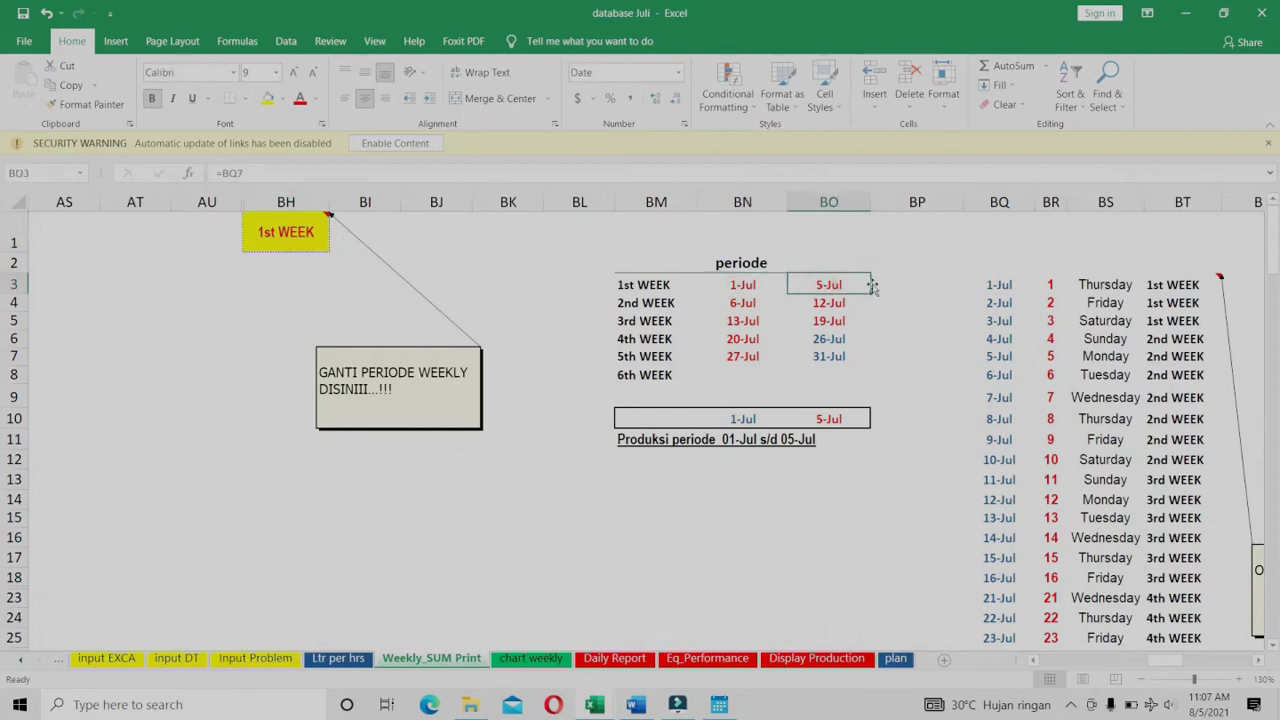
pyautogui.write('=')
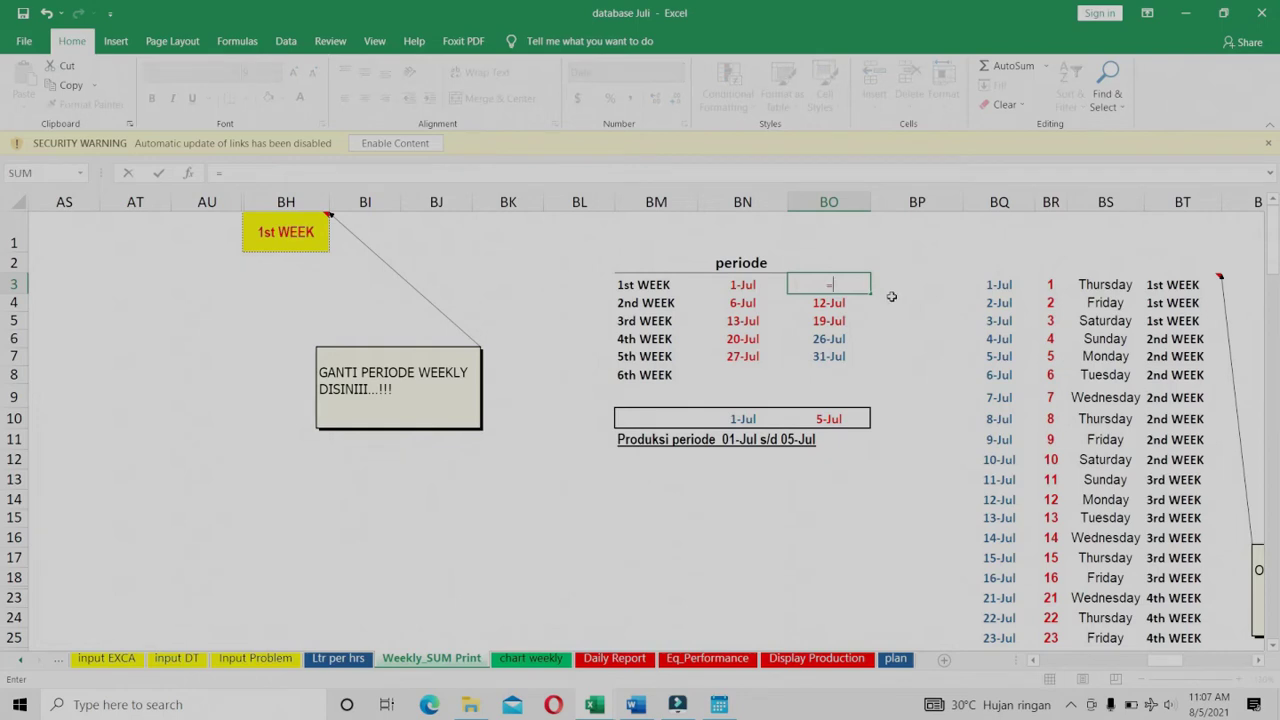
pyautogui.click(1002, 321)
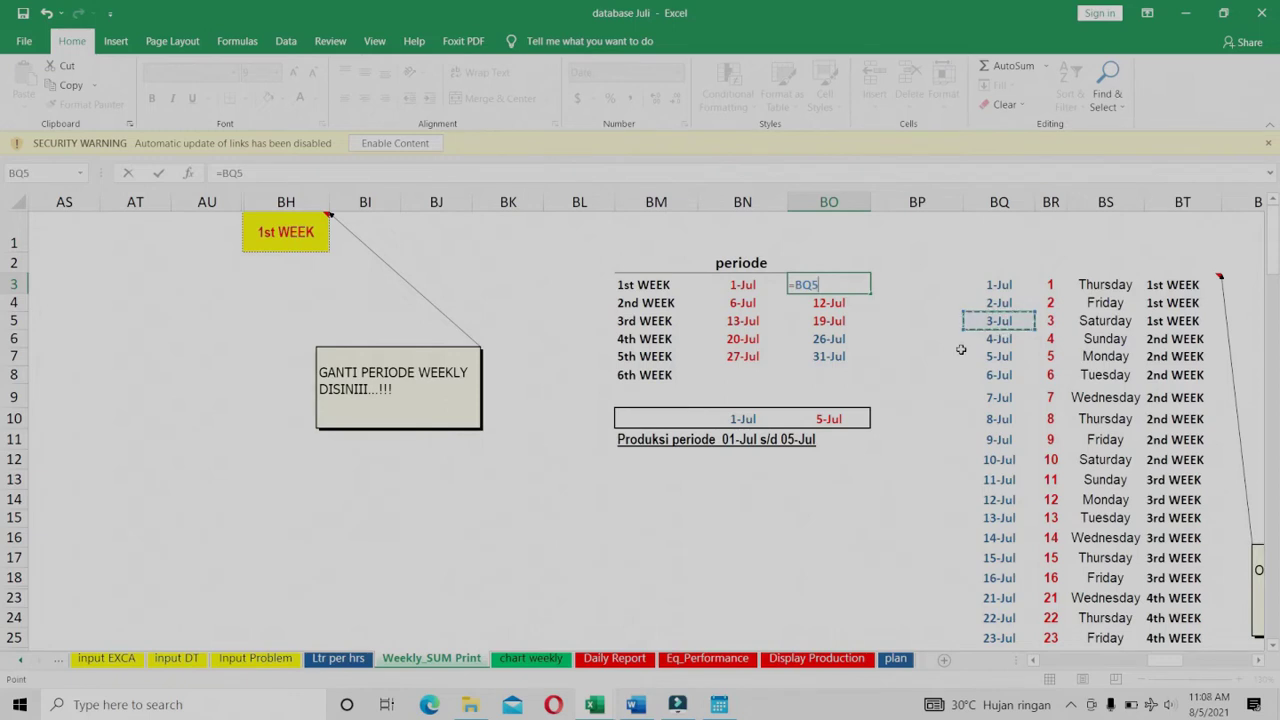
pyautogui.press('Return')
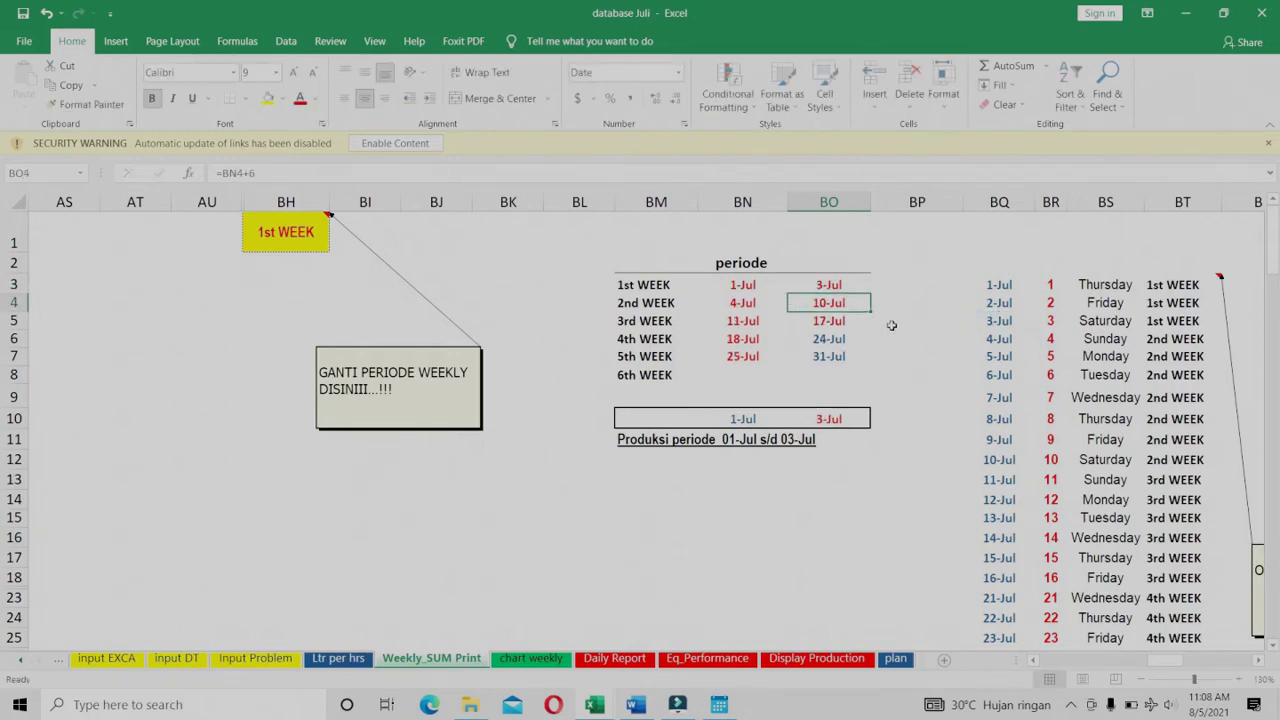
pyautogui.click(843, 285)
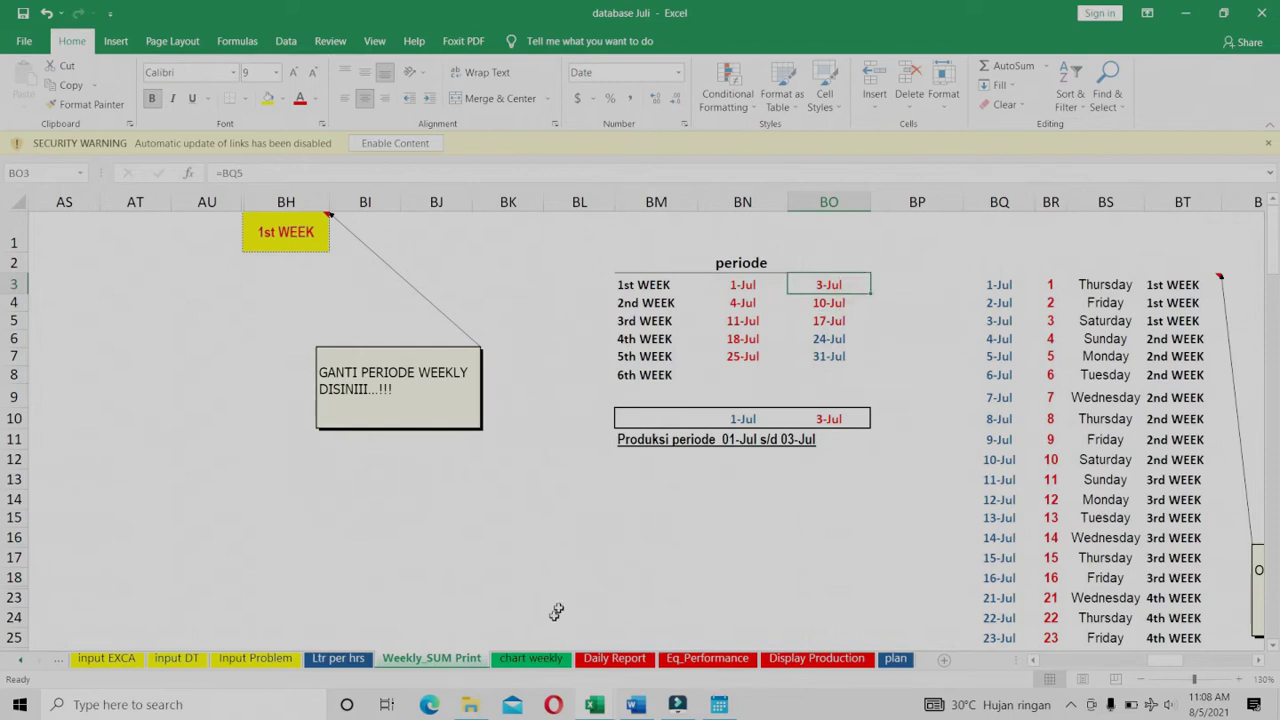
# - Check the 1st WEEK charts in chart weekly and set the weekly period in BH1 of Weekly_SUM Print to 2nd WEEK
pyautogui.click(548, 660)
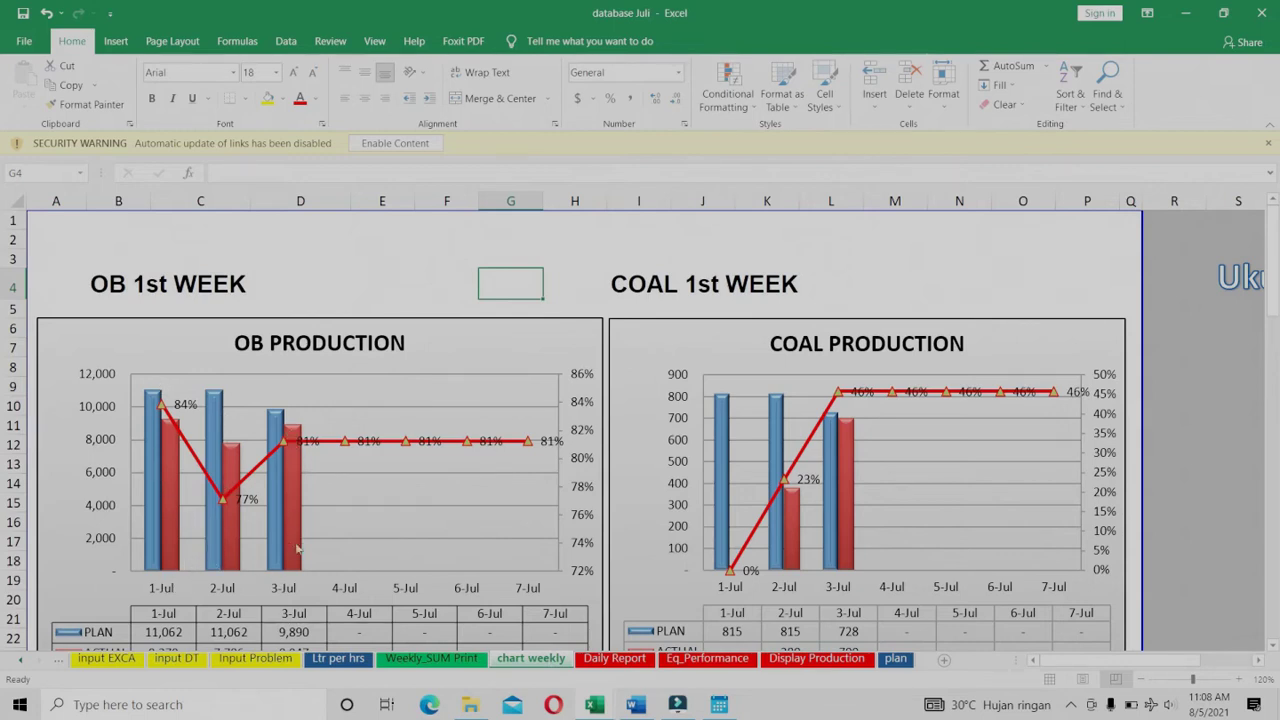
pyautogui.click(447, 662)
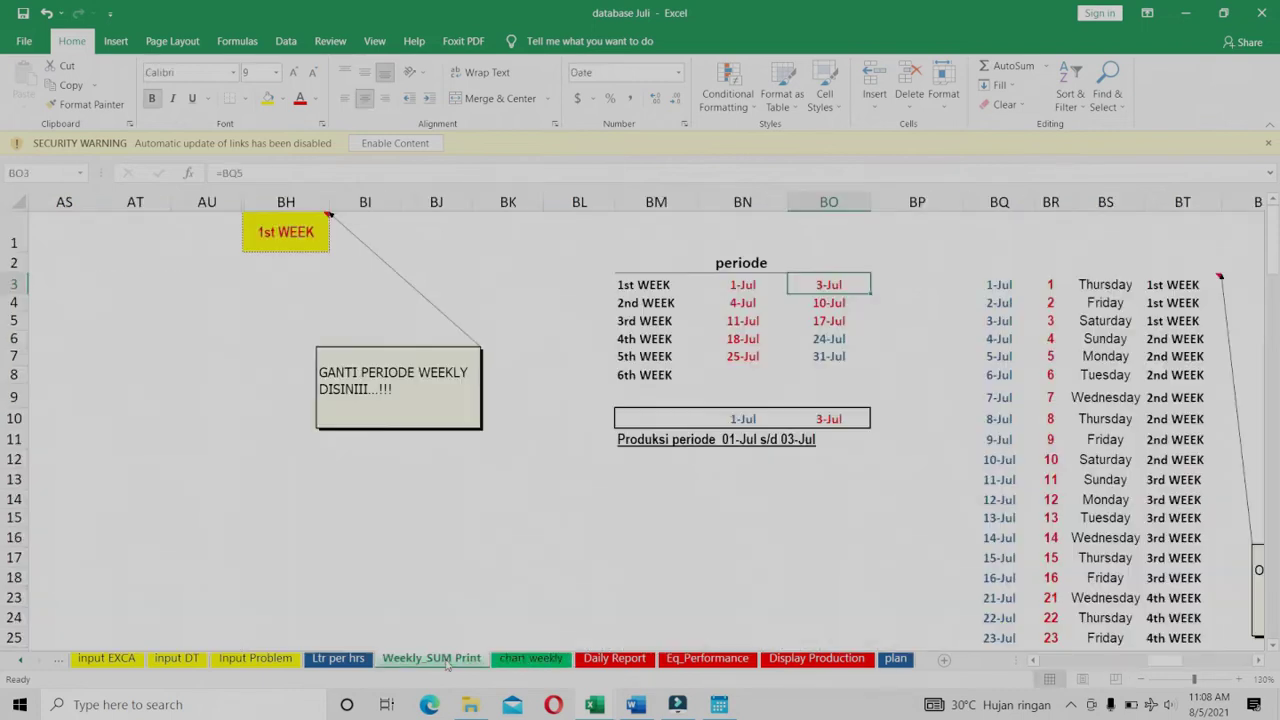
pyautogui.click(298, 246)
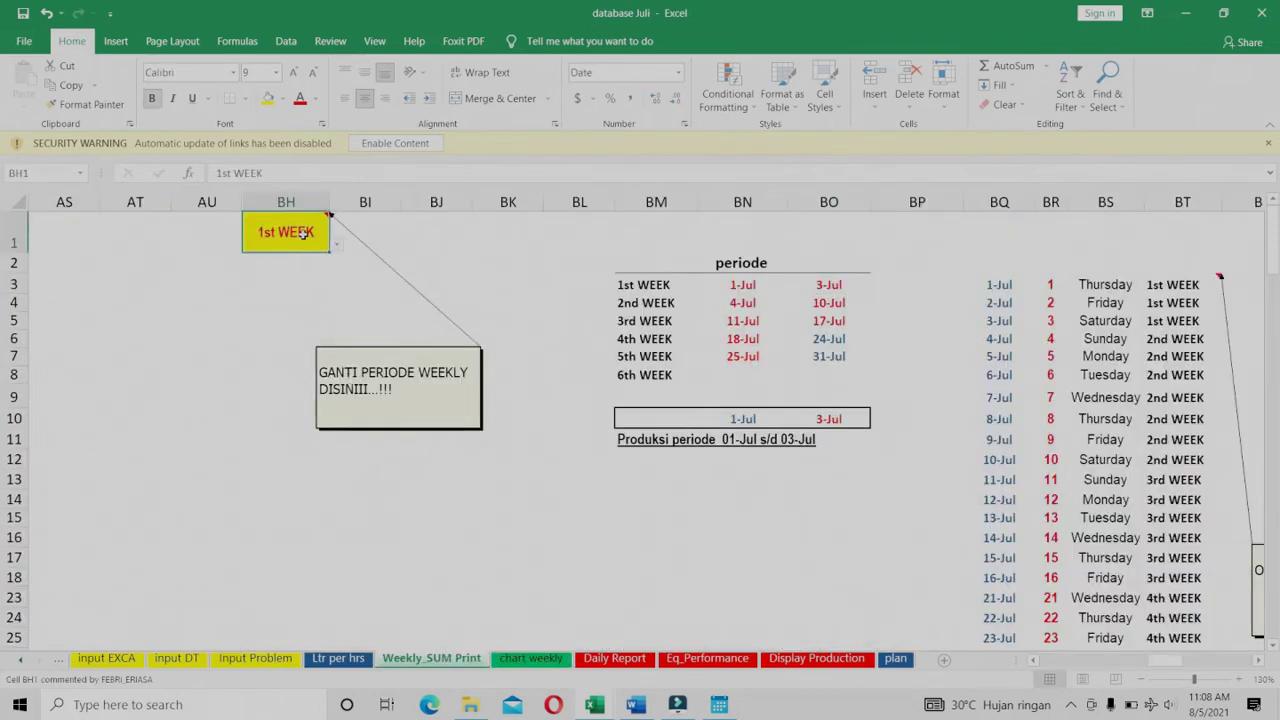
pyautogui.click(339, 246)
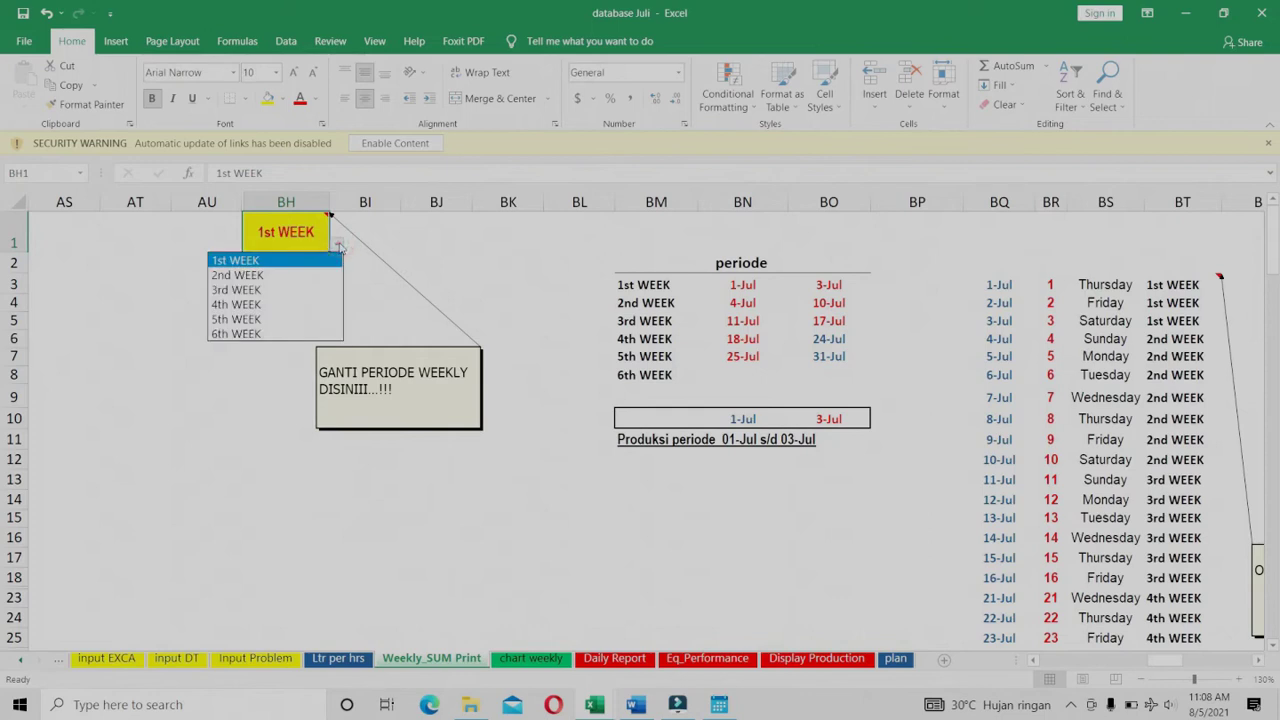
pyautogui.click(277, 275)
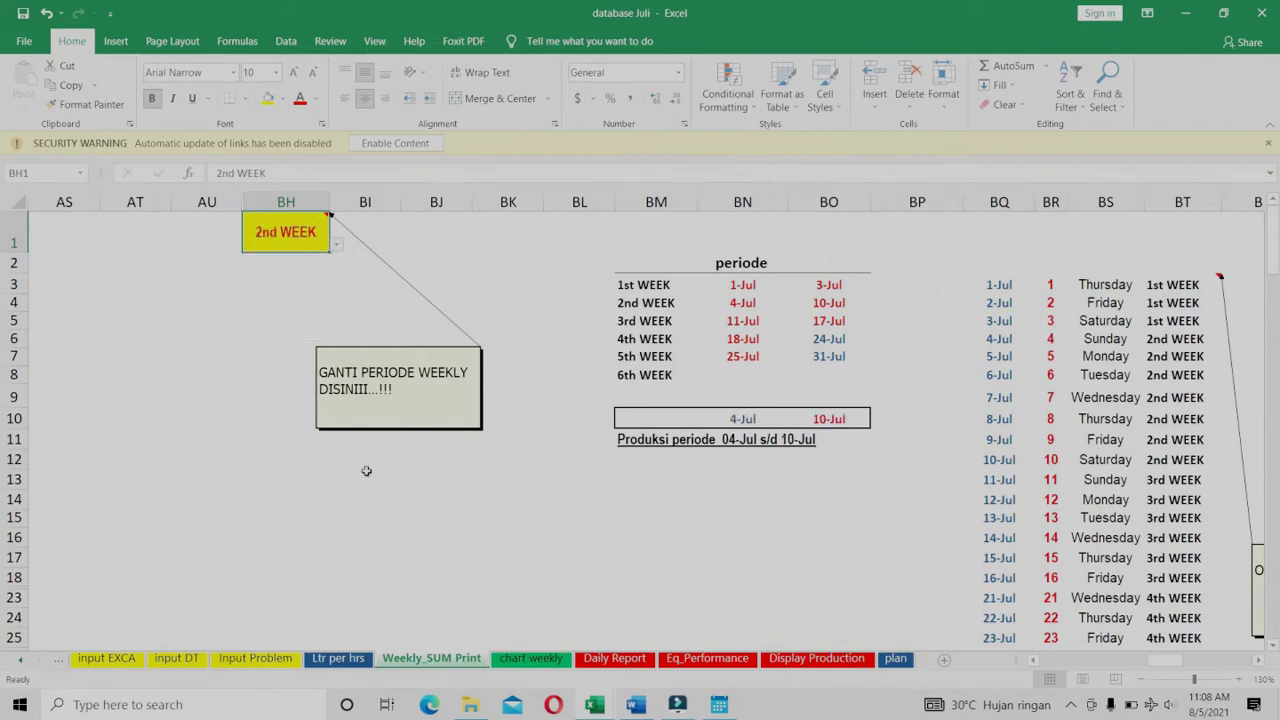
# - Review the 2nd WEEK charts in chart weekly, from OB and coal production down to Top 10 Problem Pty
pyautogui.click(529, 659)
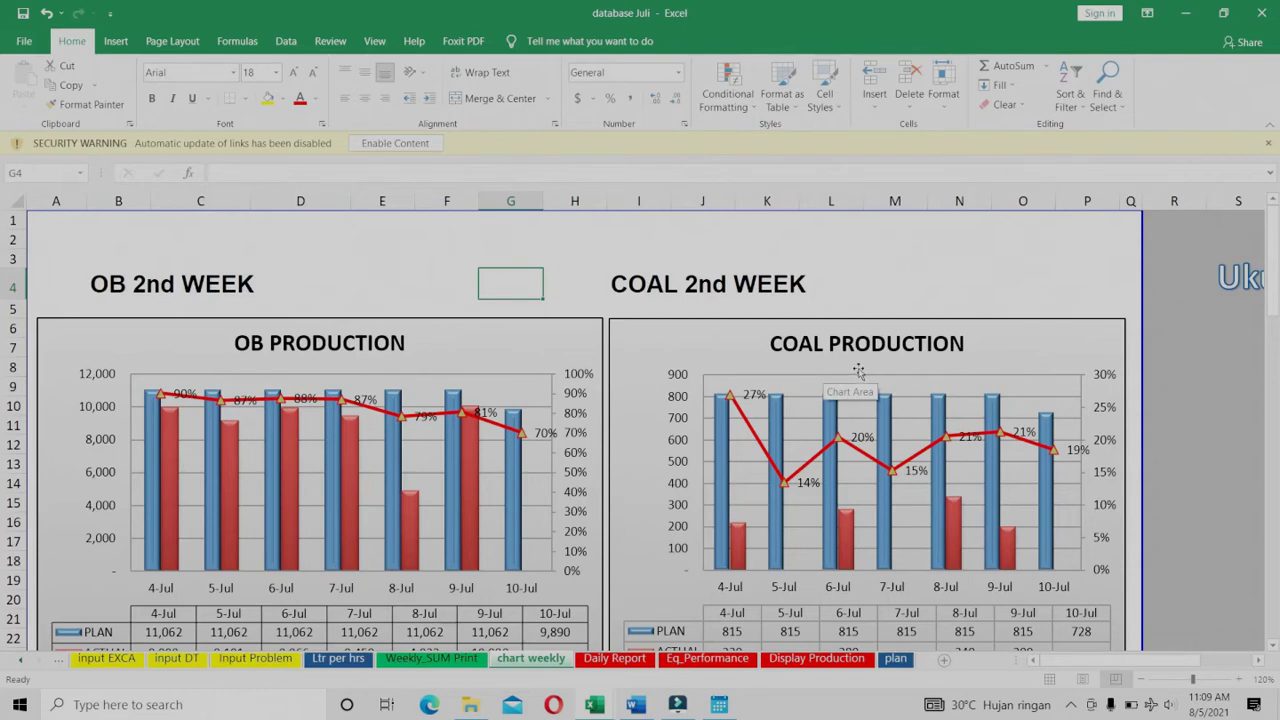
pyautogui.scroll(-9, 862, 370)
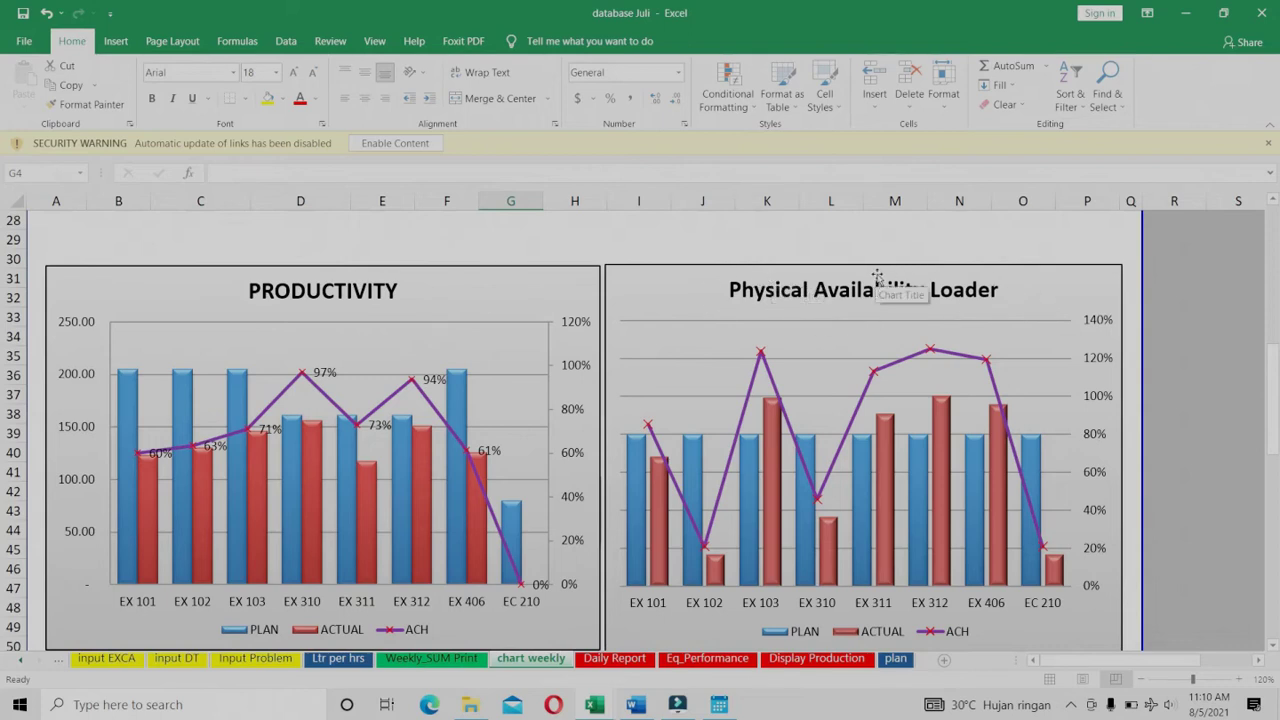
pyautogui.scroll(-8, 876, 280)
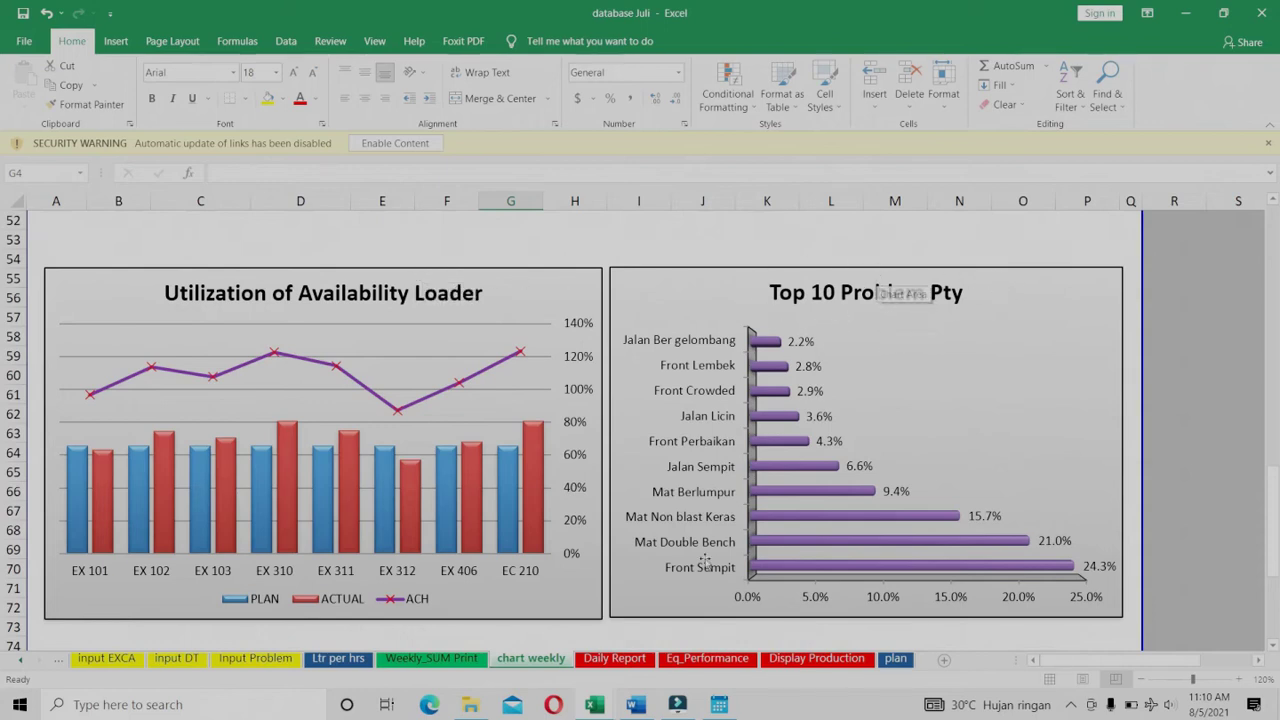
# - Open Daily Report and examine its Overburden Moved and Coal Mined sections
pyautogui.click(615, 660)
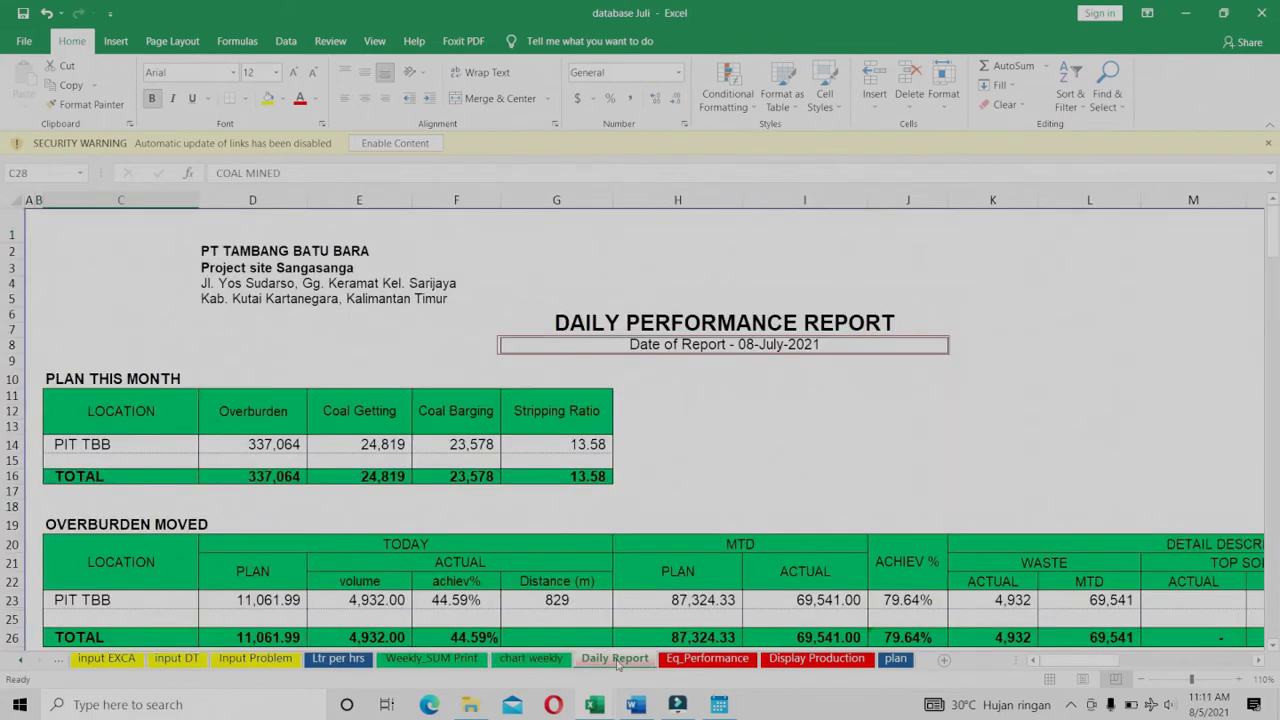
pyautogui.click(90, 520)
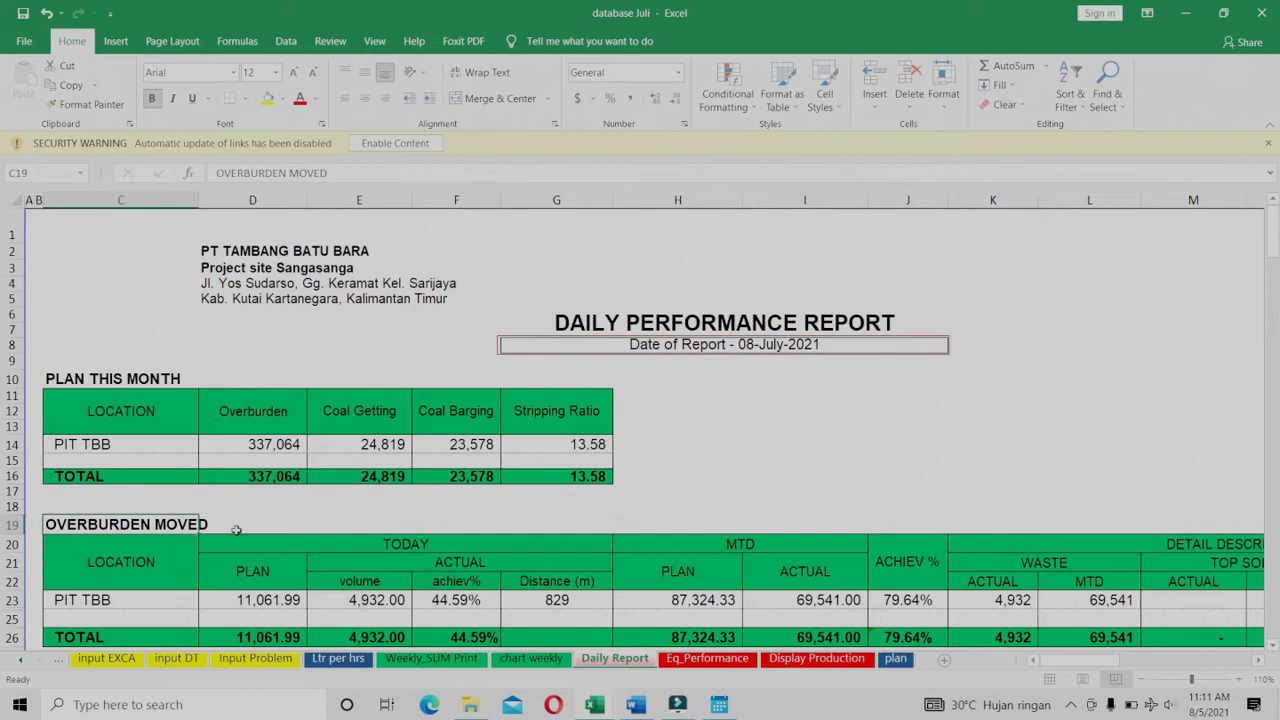
pyautogui.scroll(-6, 230, 514)
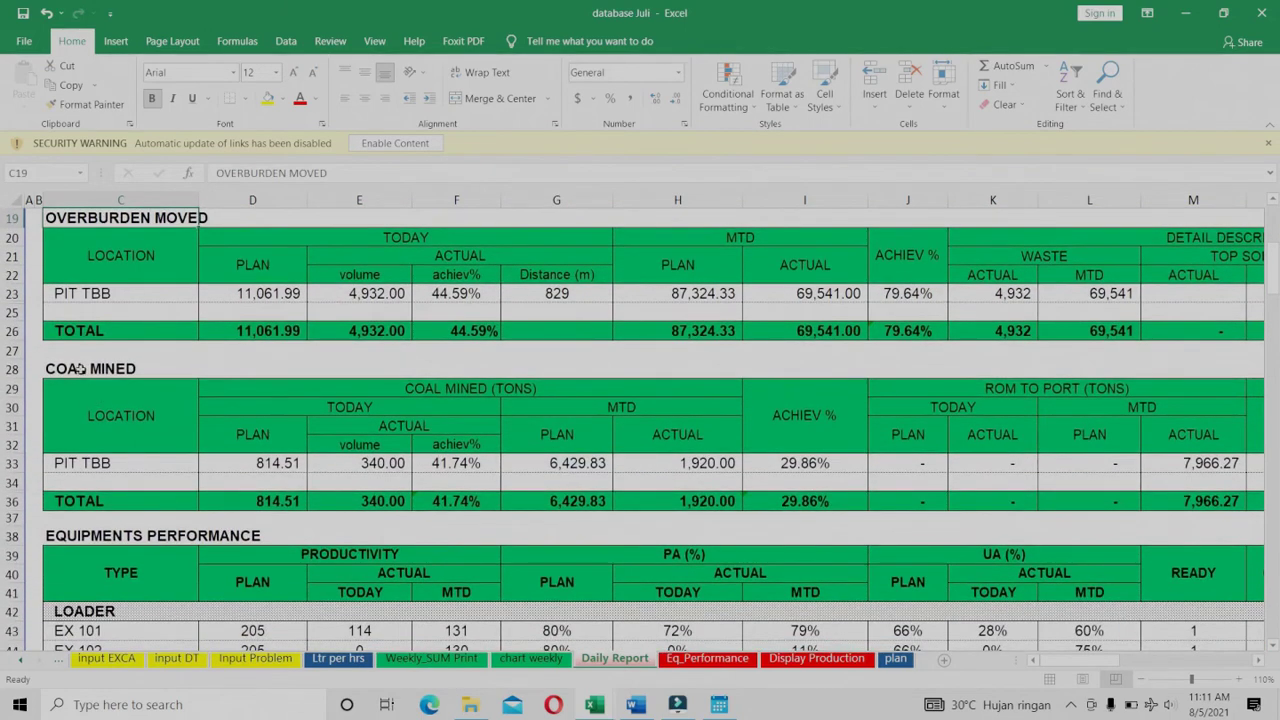
pyautogui.click(80, 369)
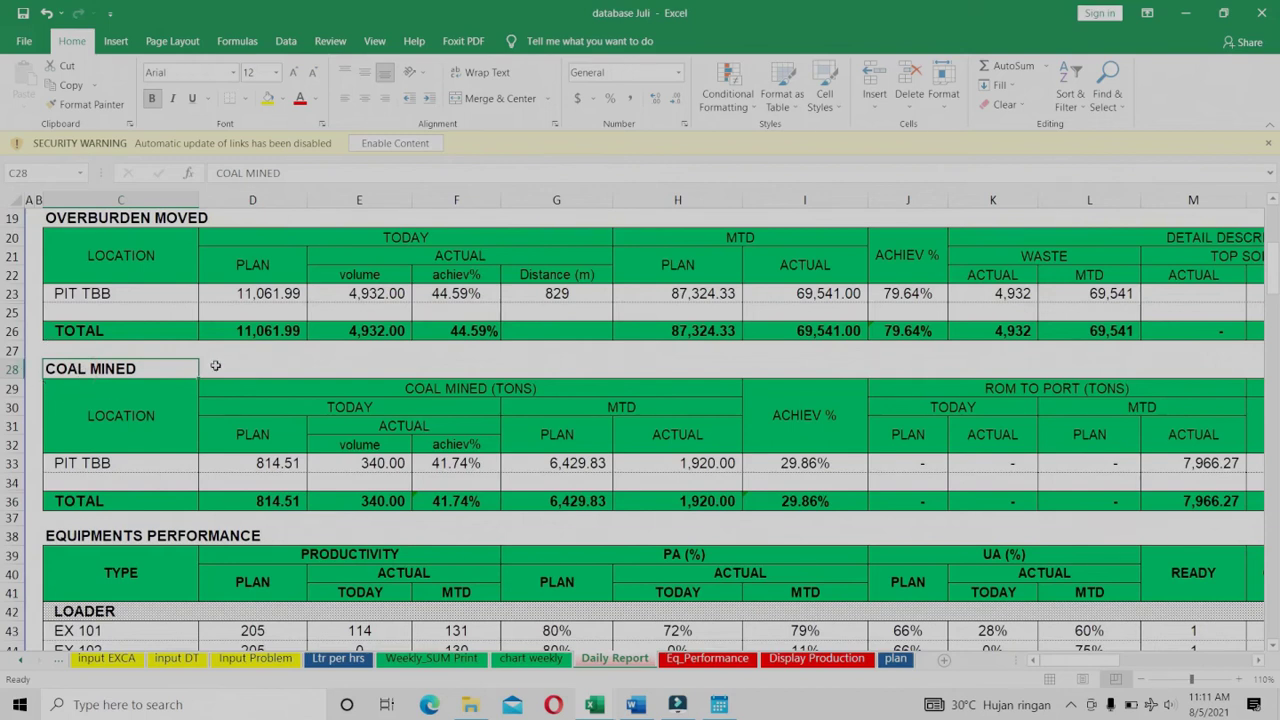
# - Examine the productivity, PA and UA columns of the Equipments Performance table in Daily Report
pyautogui.scroll(-5, 215, 366)
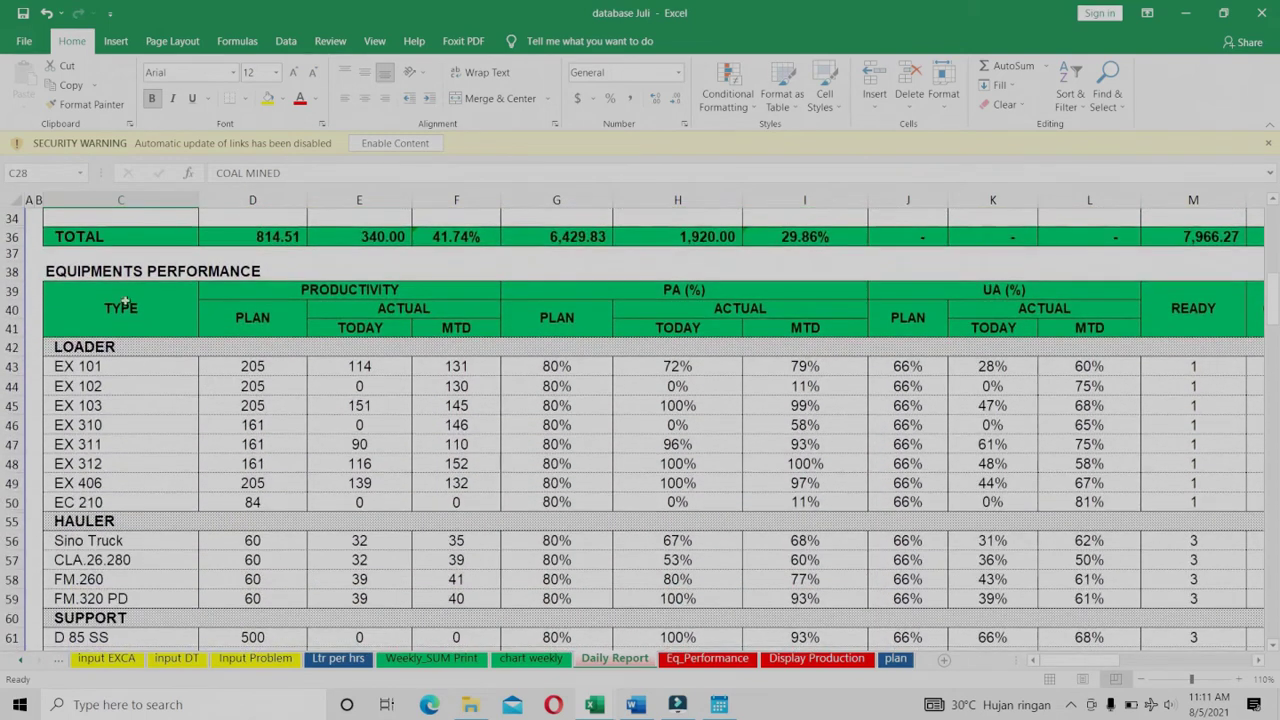
pyautogui.click(90, 270)
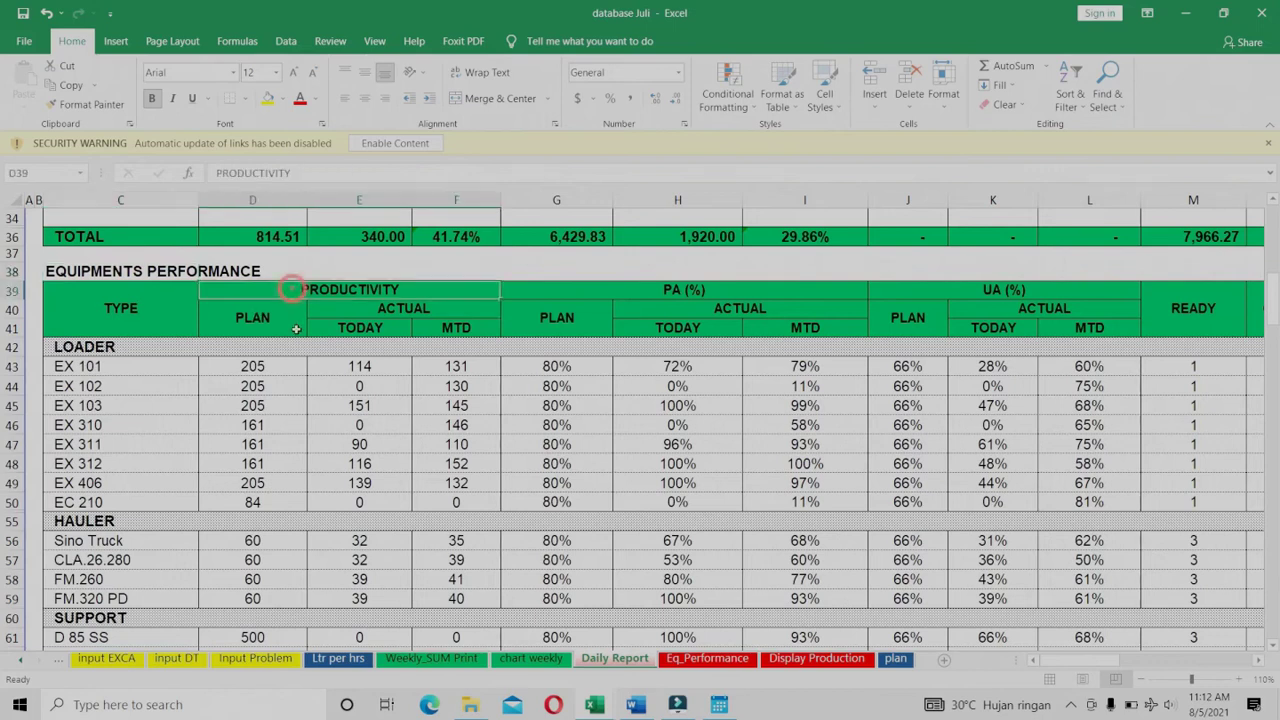
pyautogui.moveTo(292, 289); pyautogui.dragTo(338, 650)
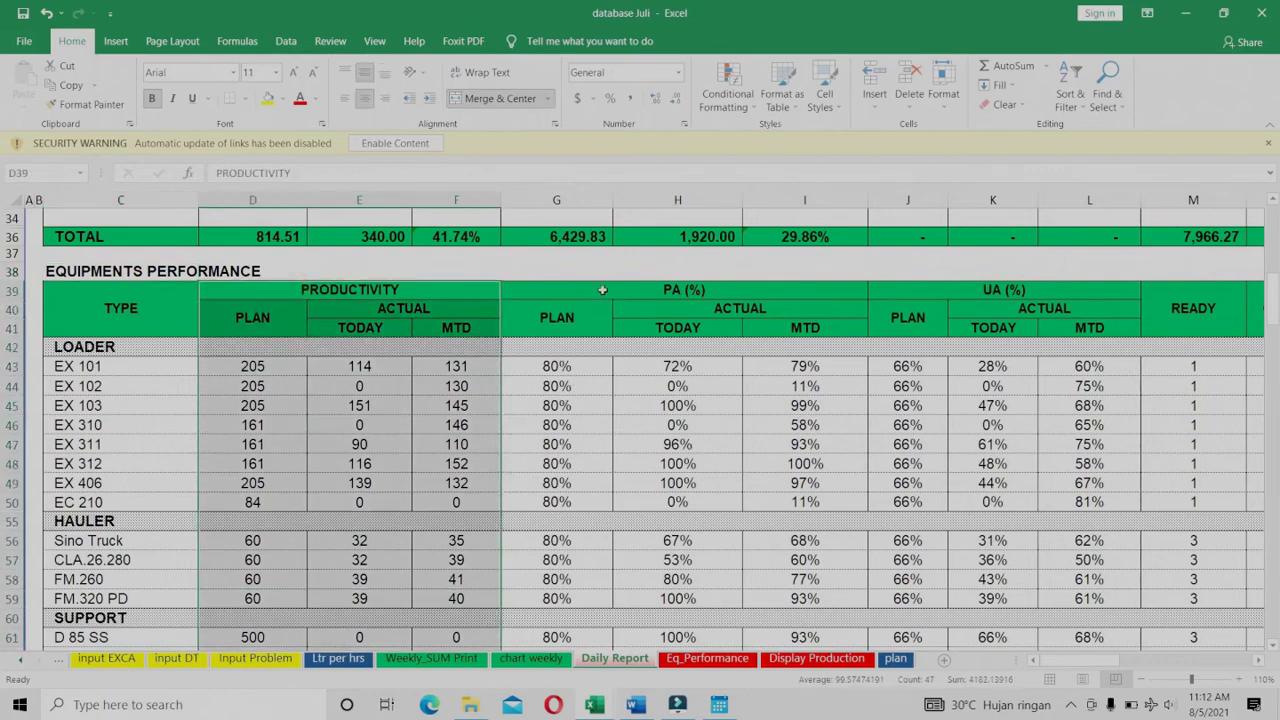
pyautogui.moveTo(602, 290); pyautogui.dragTo(608, 648)
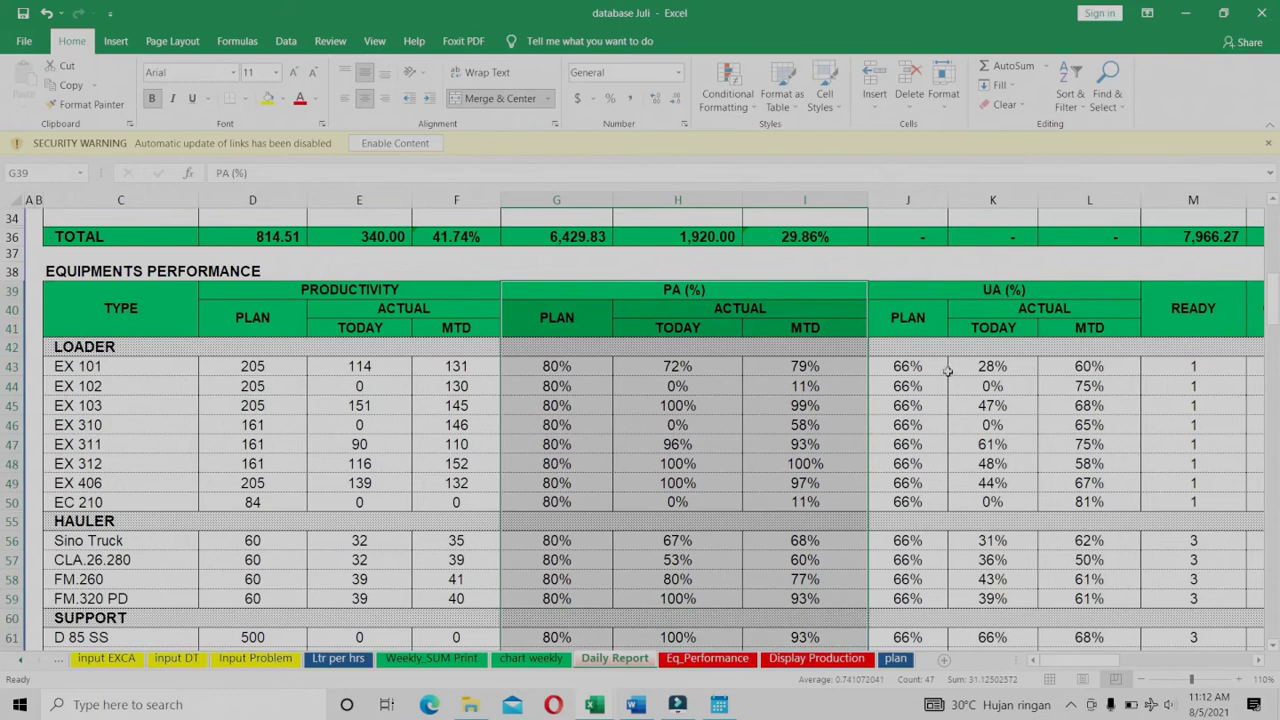
pyautogui.moveTo(940, 290); pyautogui.dragTo(1024, 638)
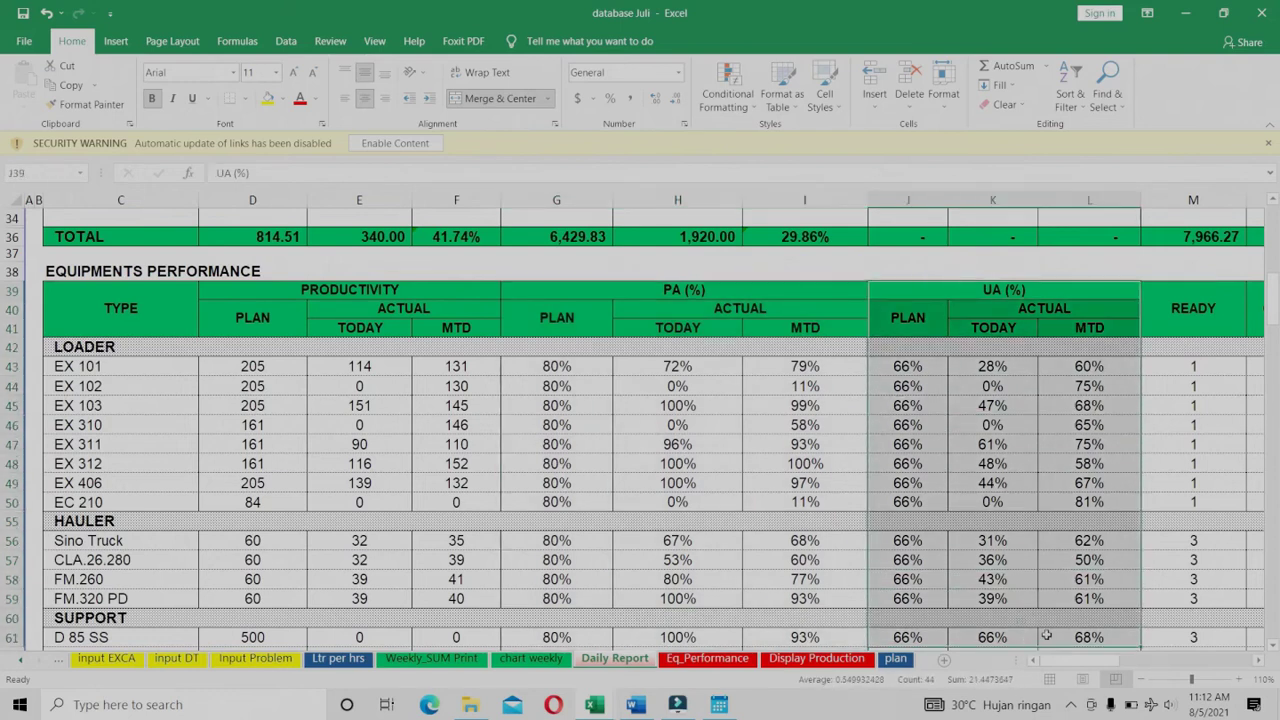
# - Open Eq_Performance and examine the equipment list, HM, WH, Losttime and Downtime columns
pyautogui.click(706, 658)
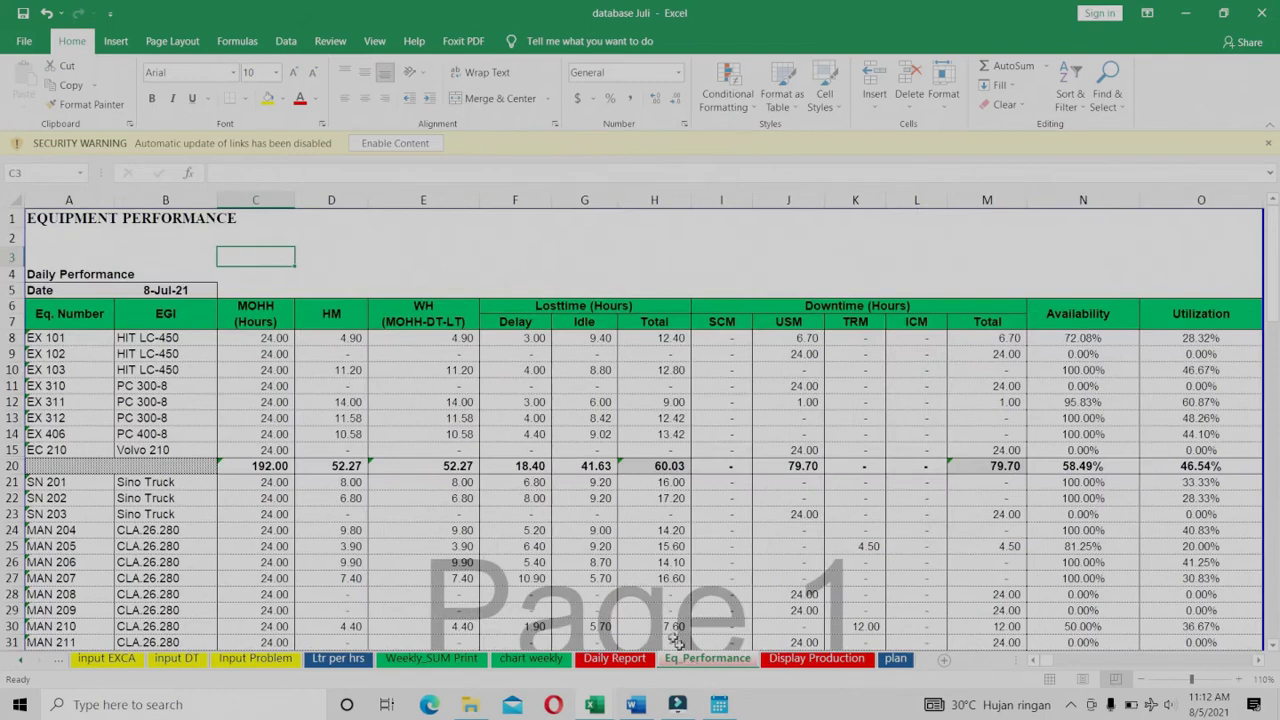
pyautogui.moveTo(69, 313); pyautogui.dragTo(168, 636)
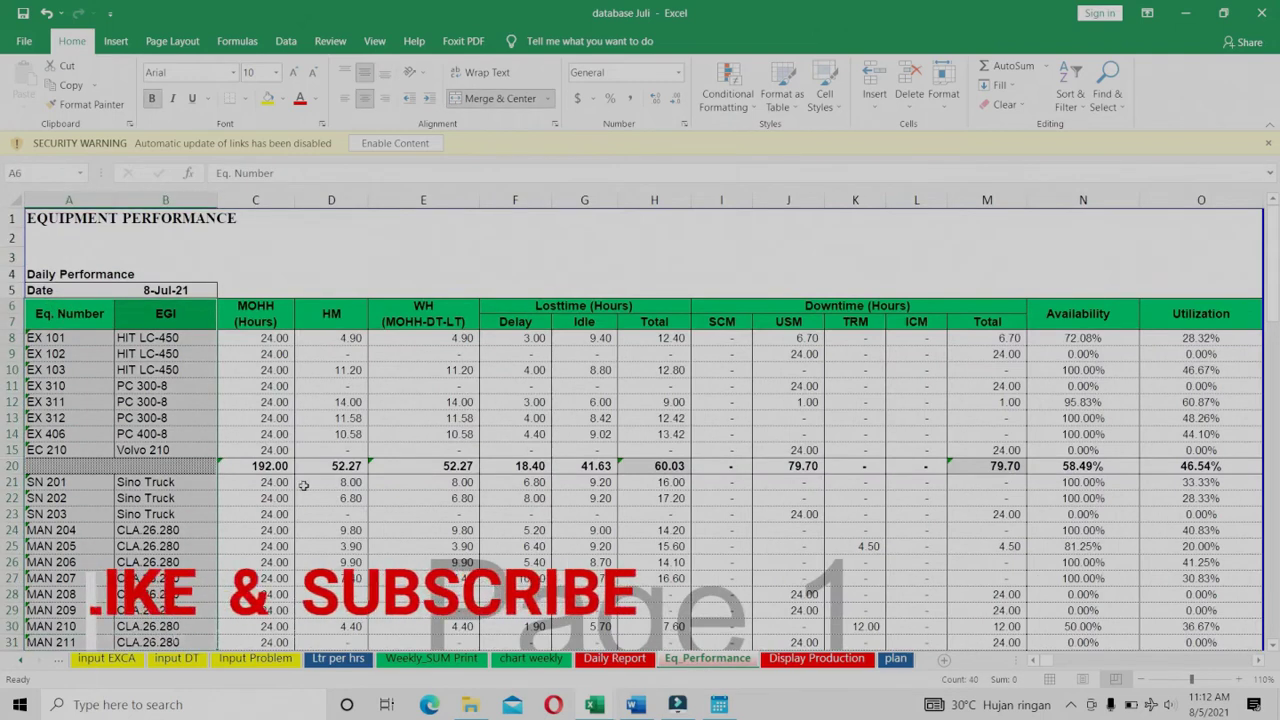
pyautogui.moveTo(331, 313); pyautogui.dragTo(345, 642)
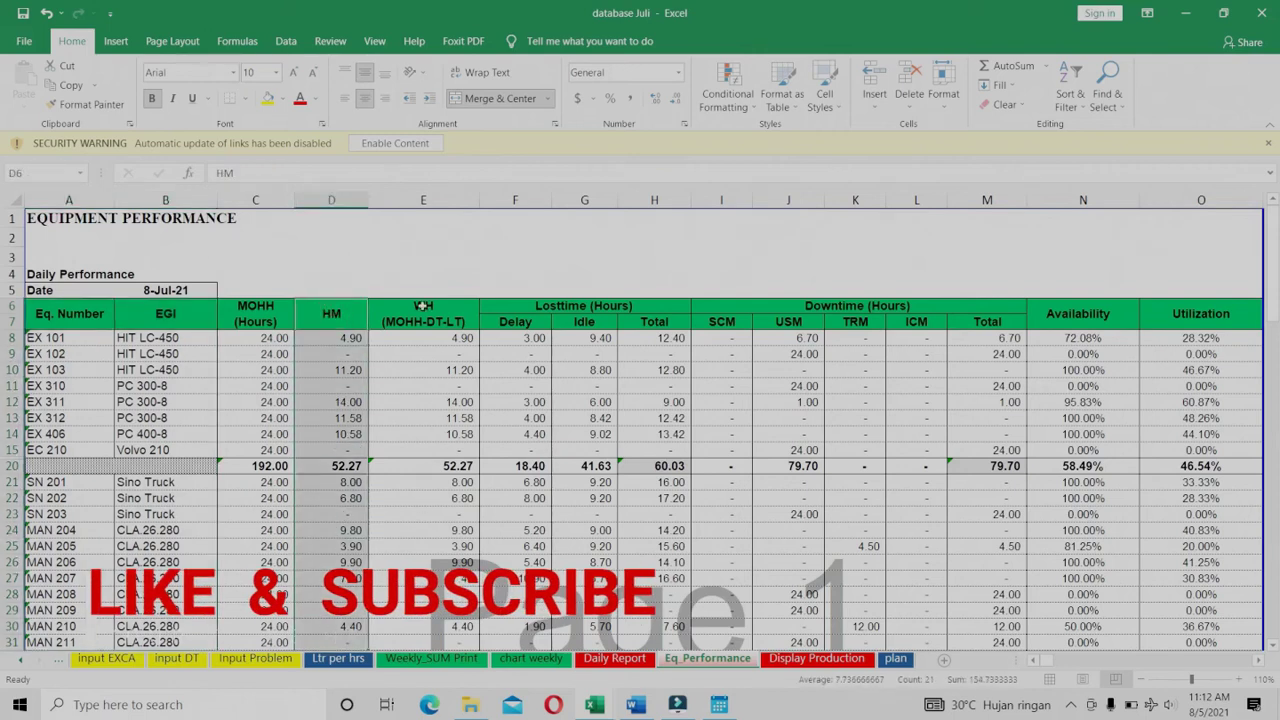
pyautogui.moveTo(423, 306); pyautogui.dragTo(424, 636)
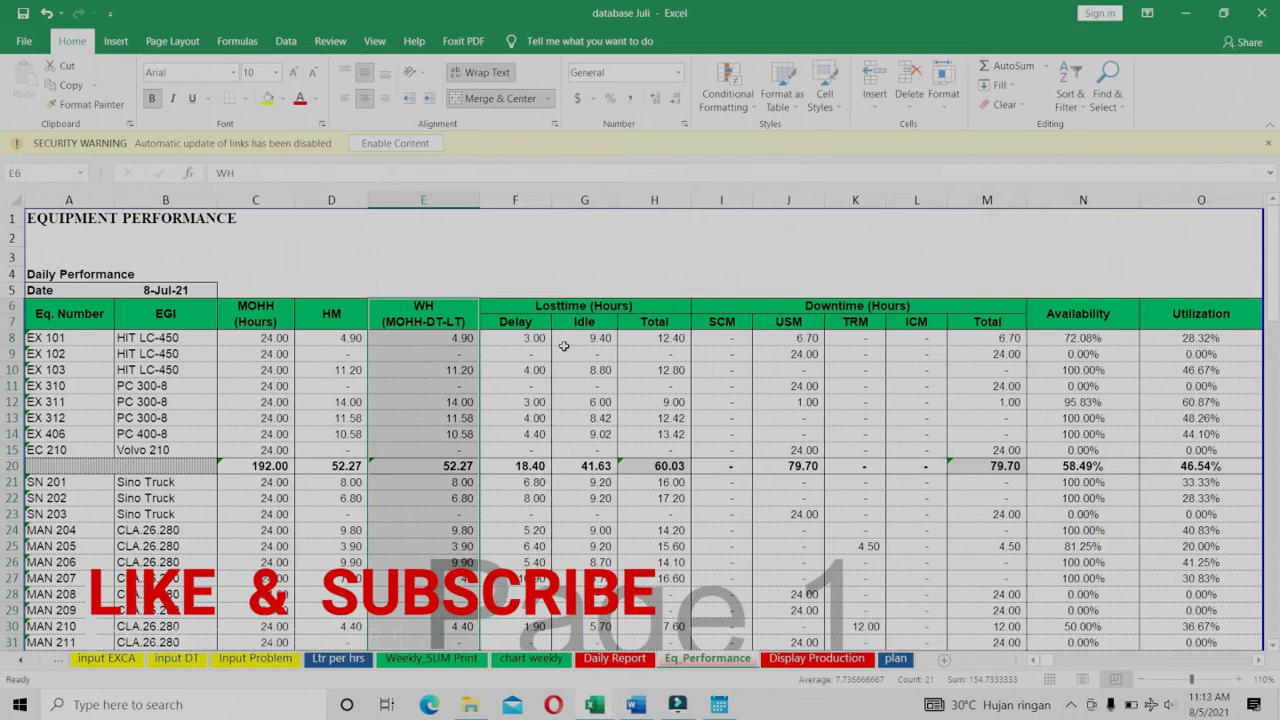
pyautogui.moveTo(563, 305); pyautogui.dragTo(567, 645)
pyautogui.moveTo(812, 305); pyautogui.dragTo(905, 642)
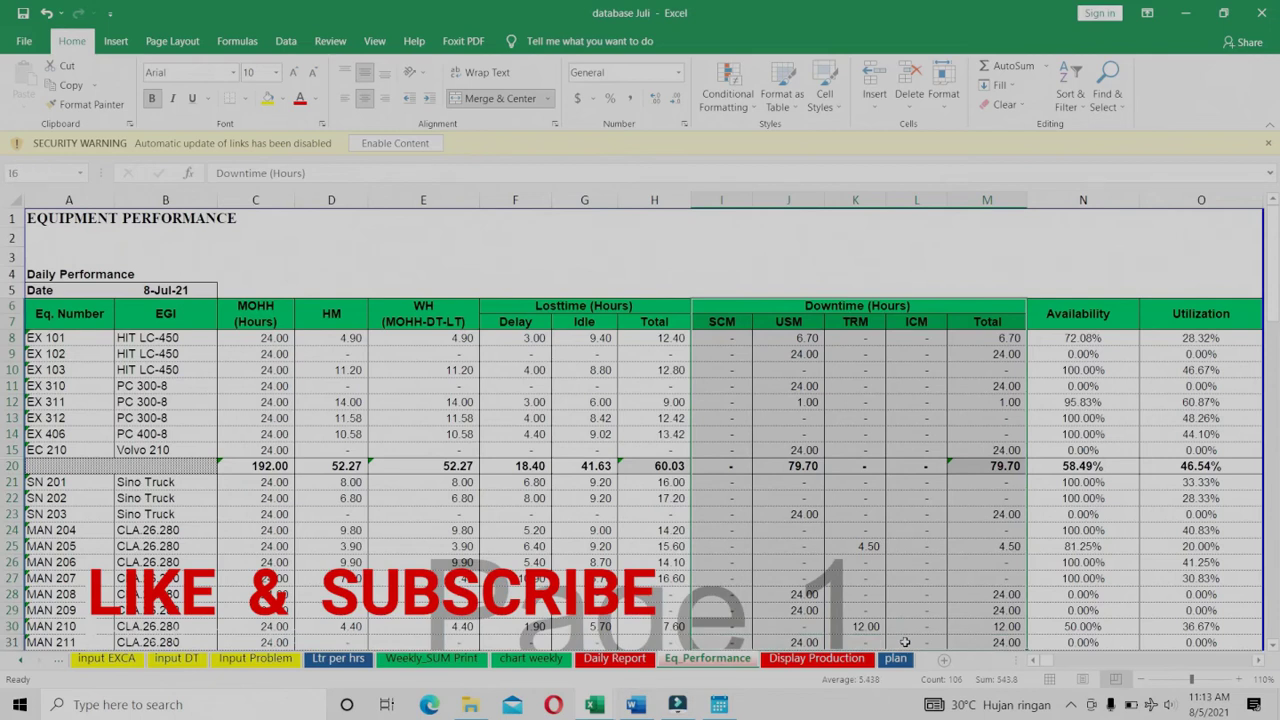
# - Choose 8-Jul-21 as the Daily Performance date in B5 of Eq_Performance
pyautogui.click(152, 290)
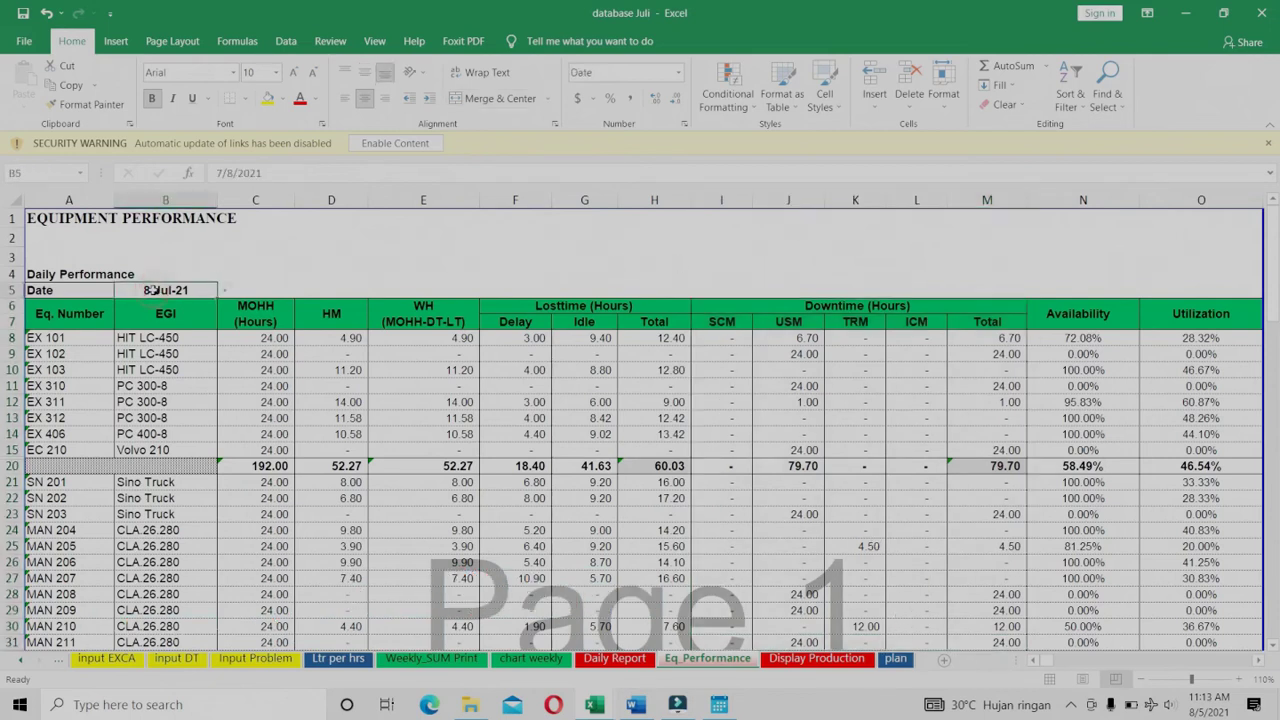
pyautogui.click(225, 291)
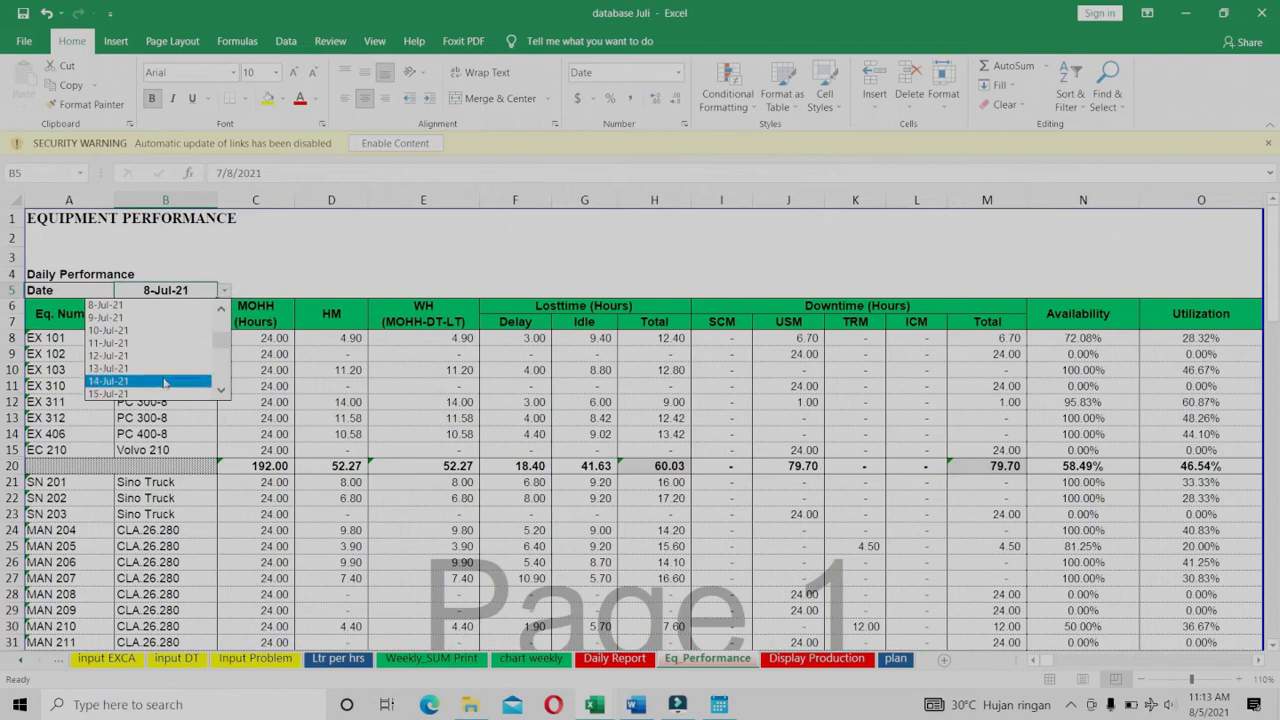
pyautogui.click(160, 306)
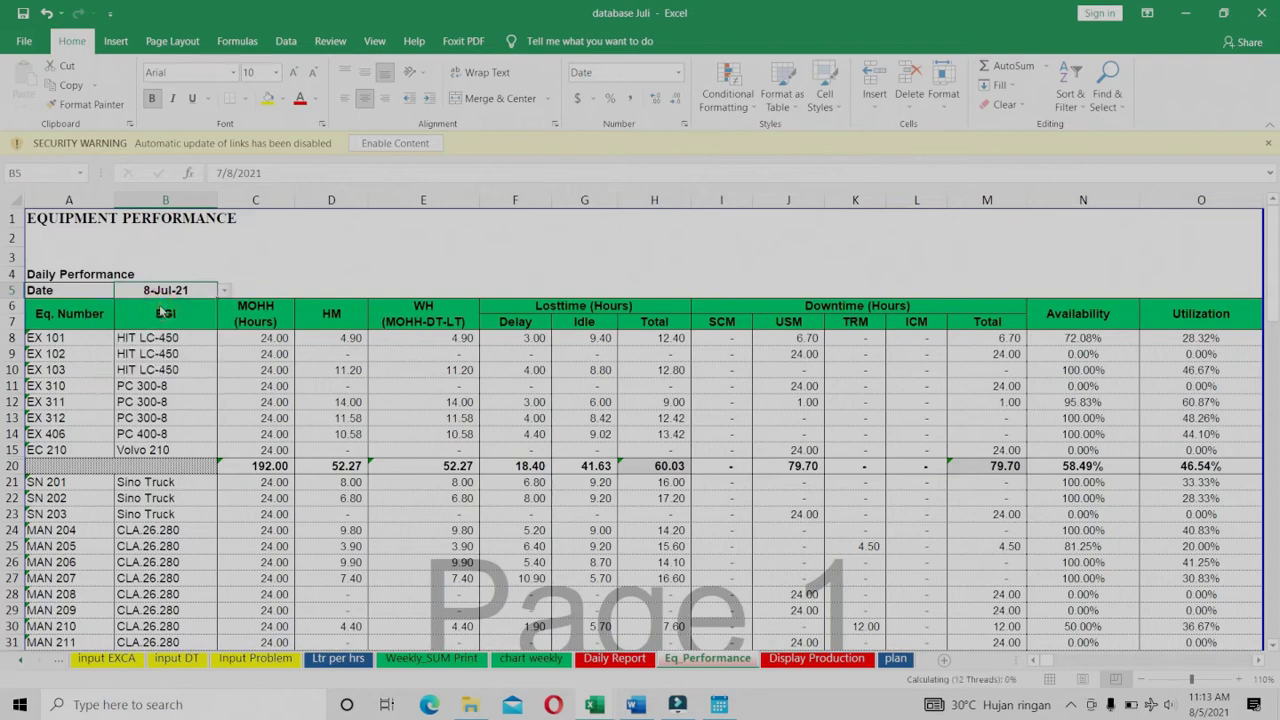
# - View Display Production, and in plan examine the ACTUAL hours, WH OB, WH COAL, OB ACTIVITIES, COAL GETTING and weekly total tables
pyautogui.click(814, 660)
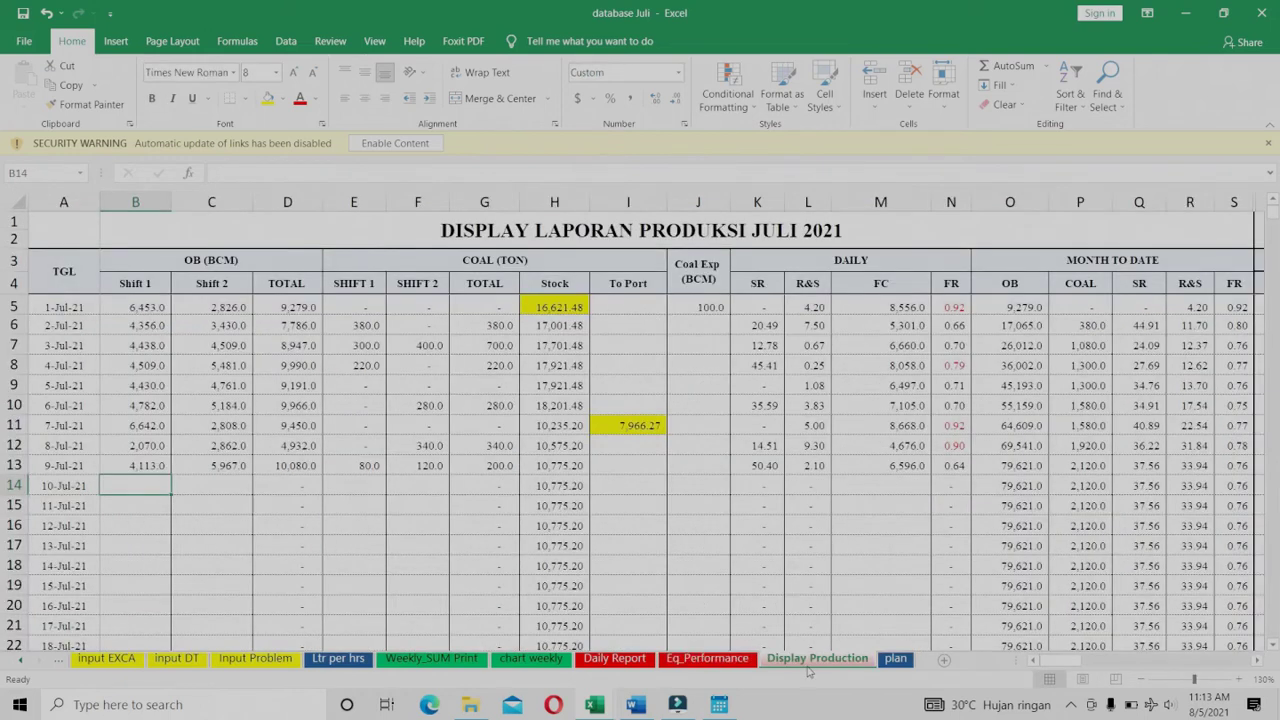
pyautogui.click(896, 659)
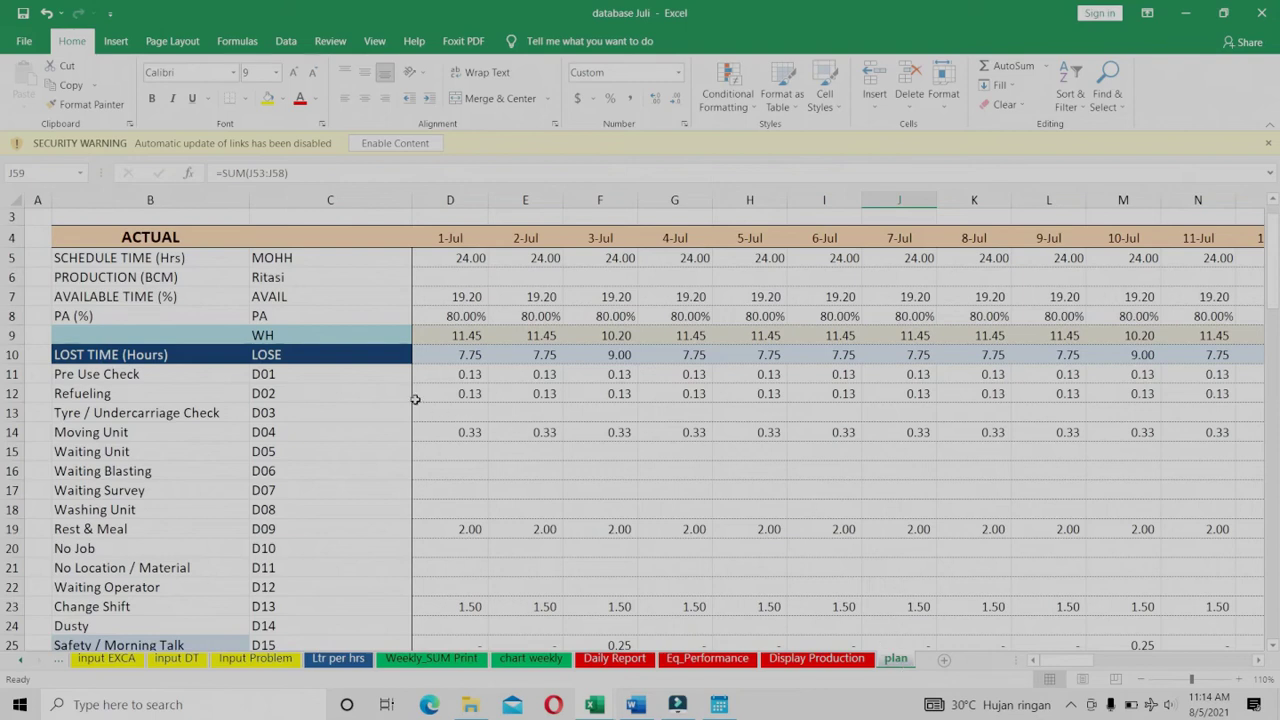
pyautogui.scroll(-10, 394, 387)
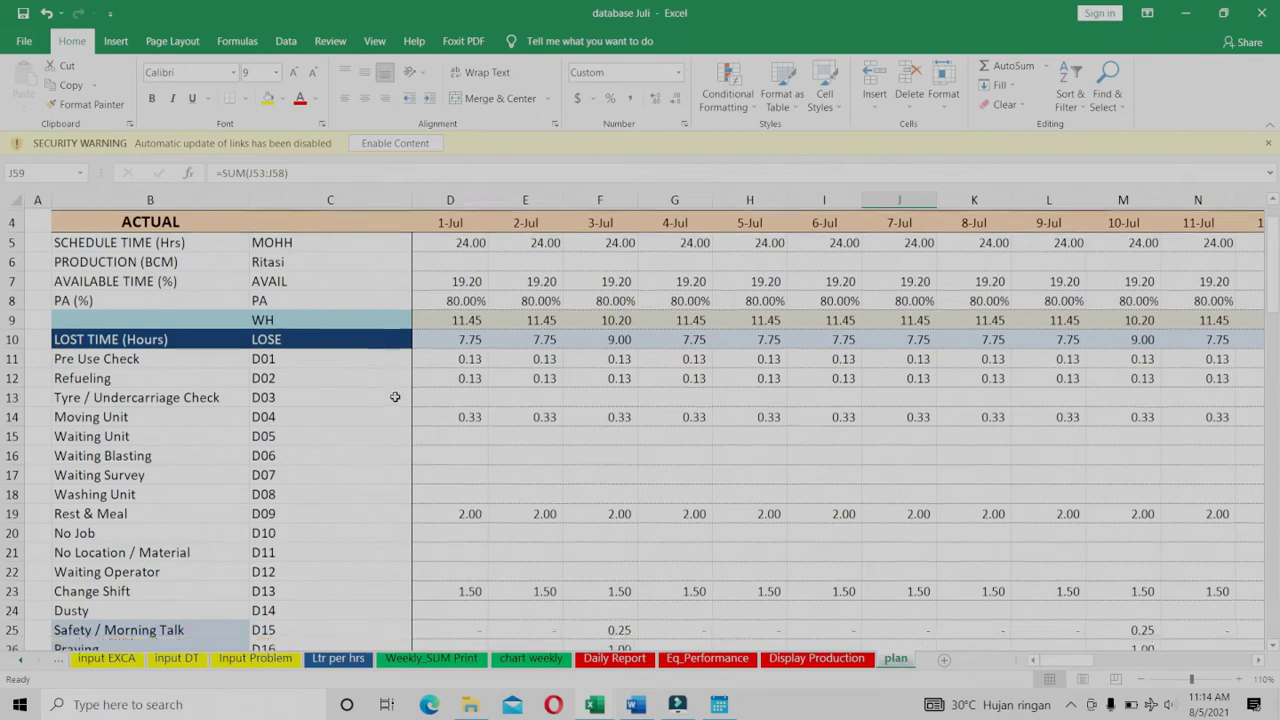
pyautogui.scroll(-4, 395, 411)
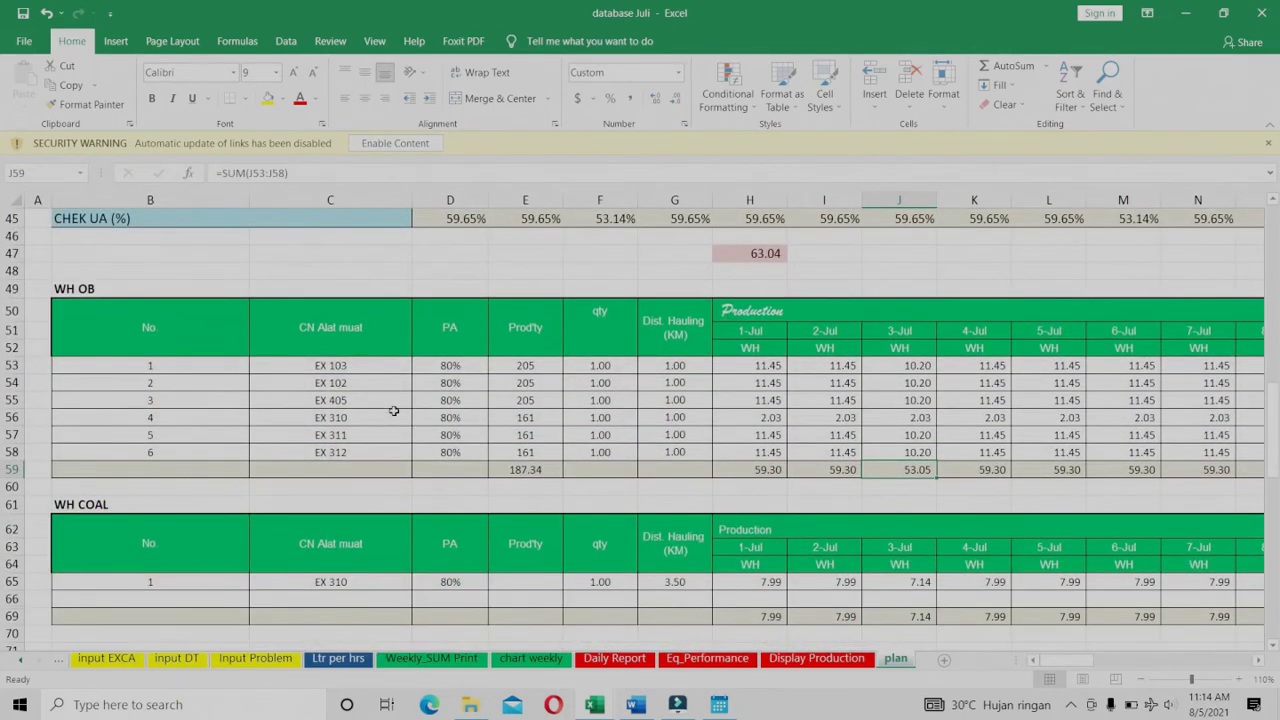
pyautogui.scroll(-5, 394, 411)
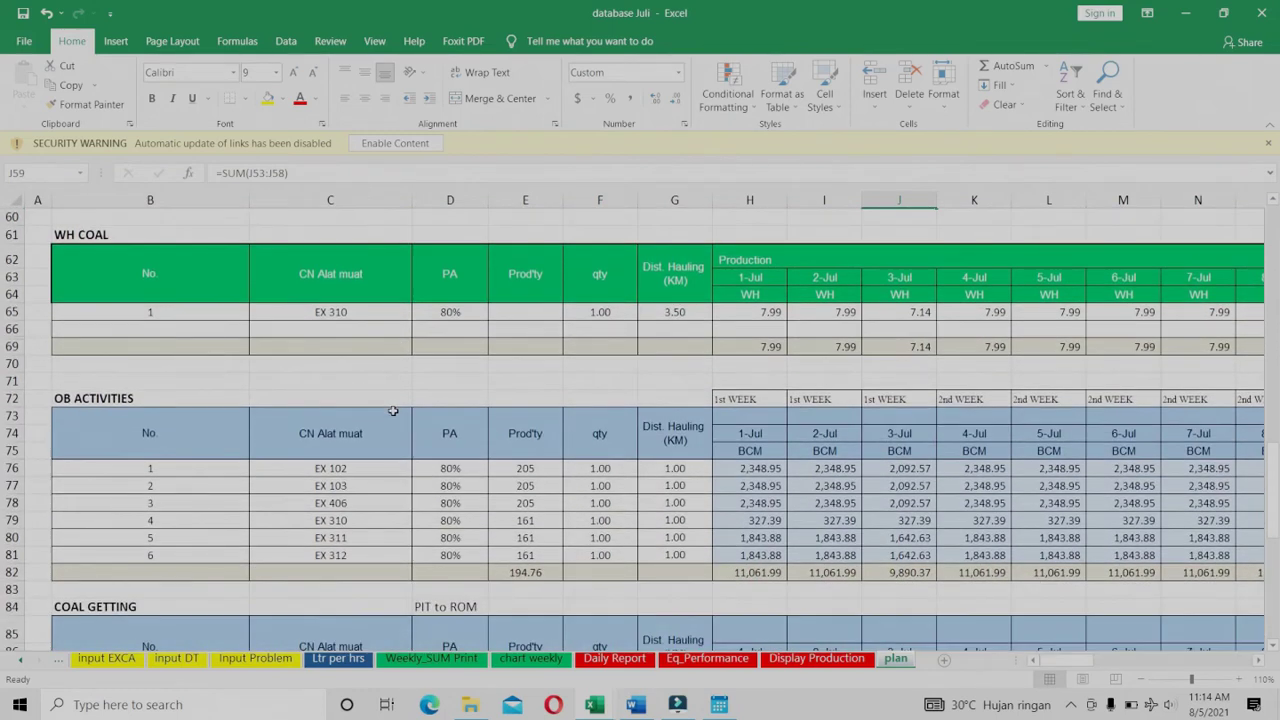
pyautogui.scroll(-8, 393, 411)
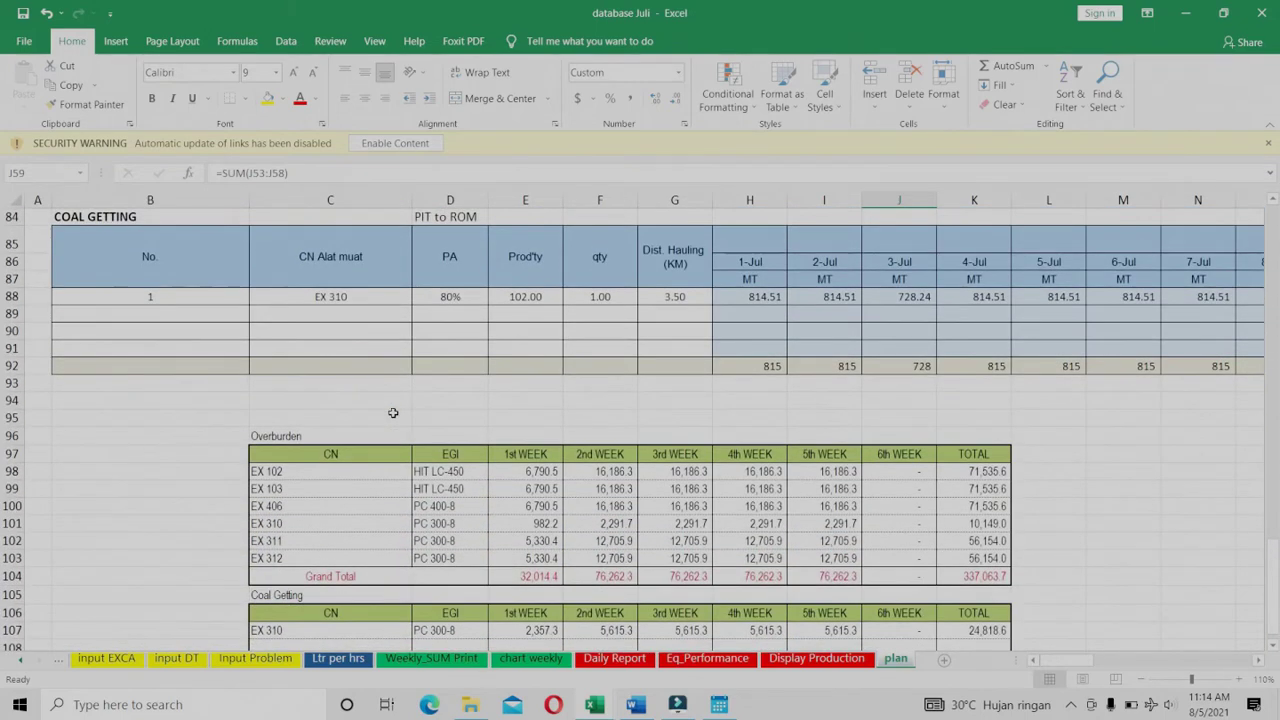
pyautogui.scroll(-2, 393, 413)
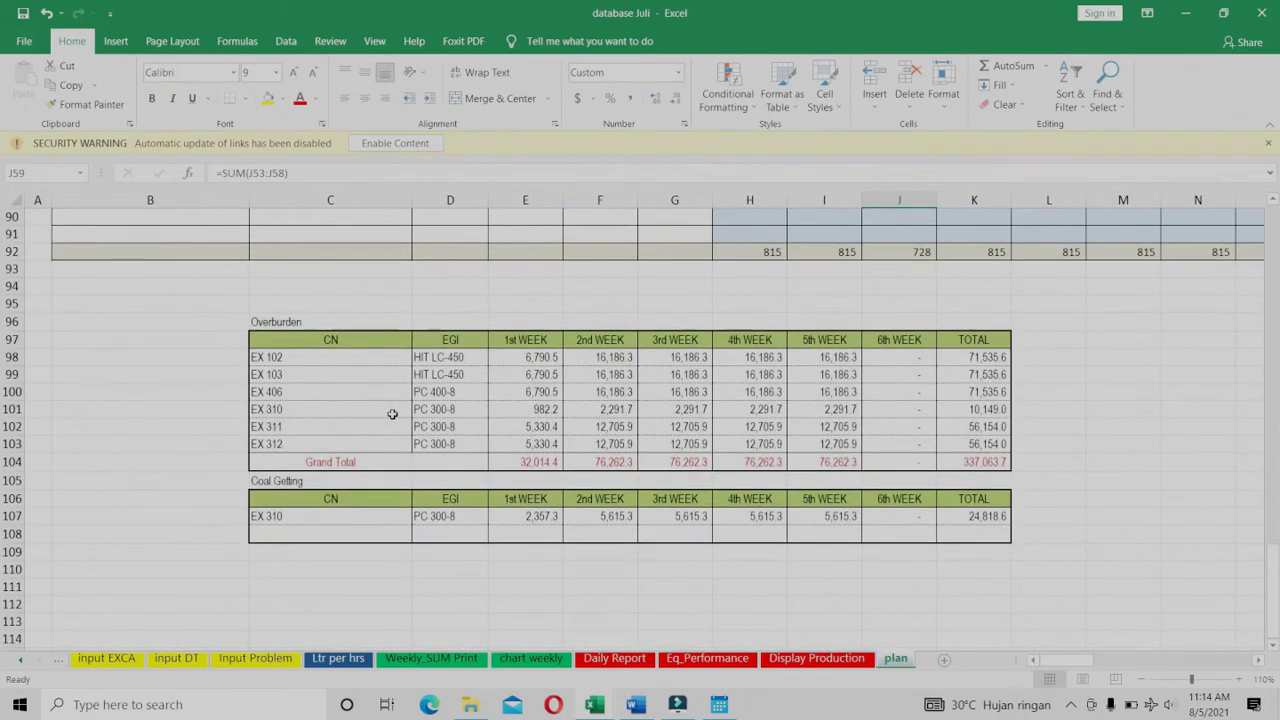
# - Review the plan sheet at 60% zoom across the July dates, from the weekly totals back up to the ACTUAL schedule and lost-time rows
pyautogui.click(1141, 679)
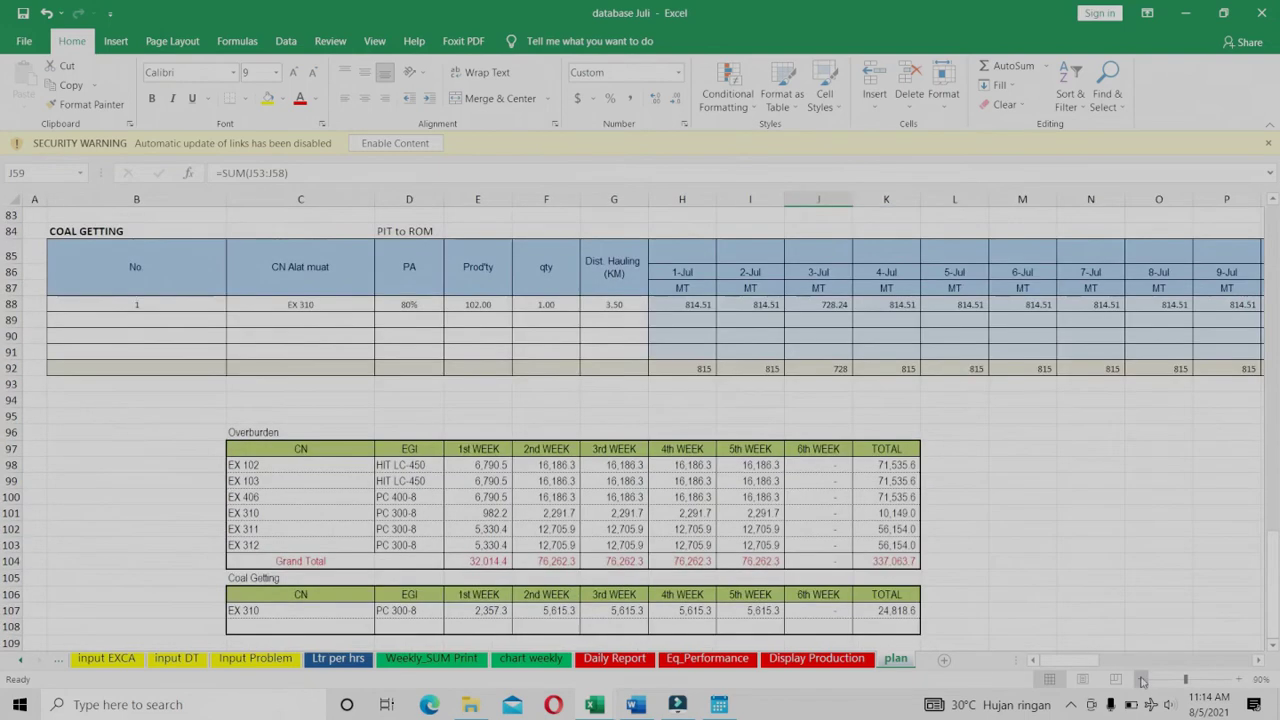
pyautogui.click(1141, 679)
pyautogui.click(1141, 679)
pyautogui.click(1141, 679)
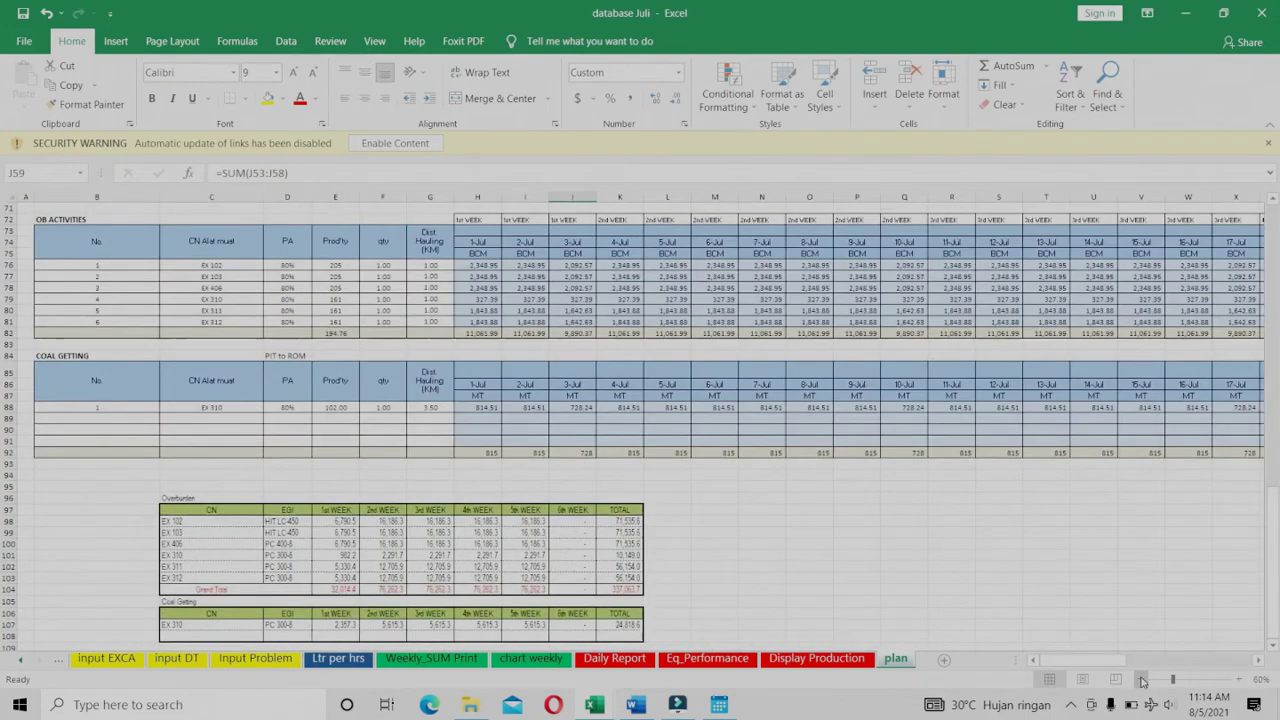
pyautogui.click(1141, 679)
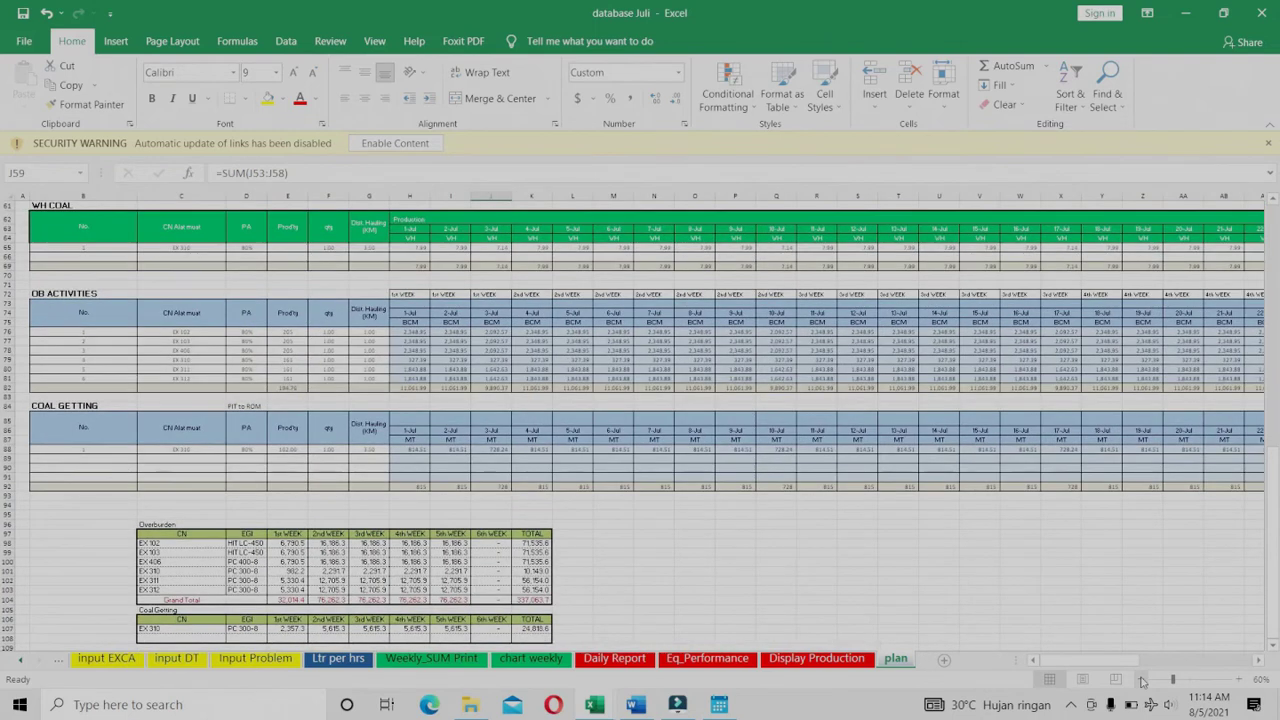
pyautogui.scroll(-1, 879, 552)
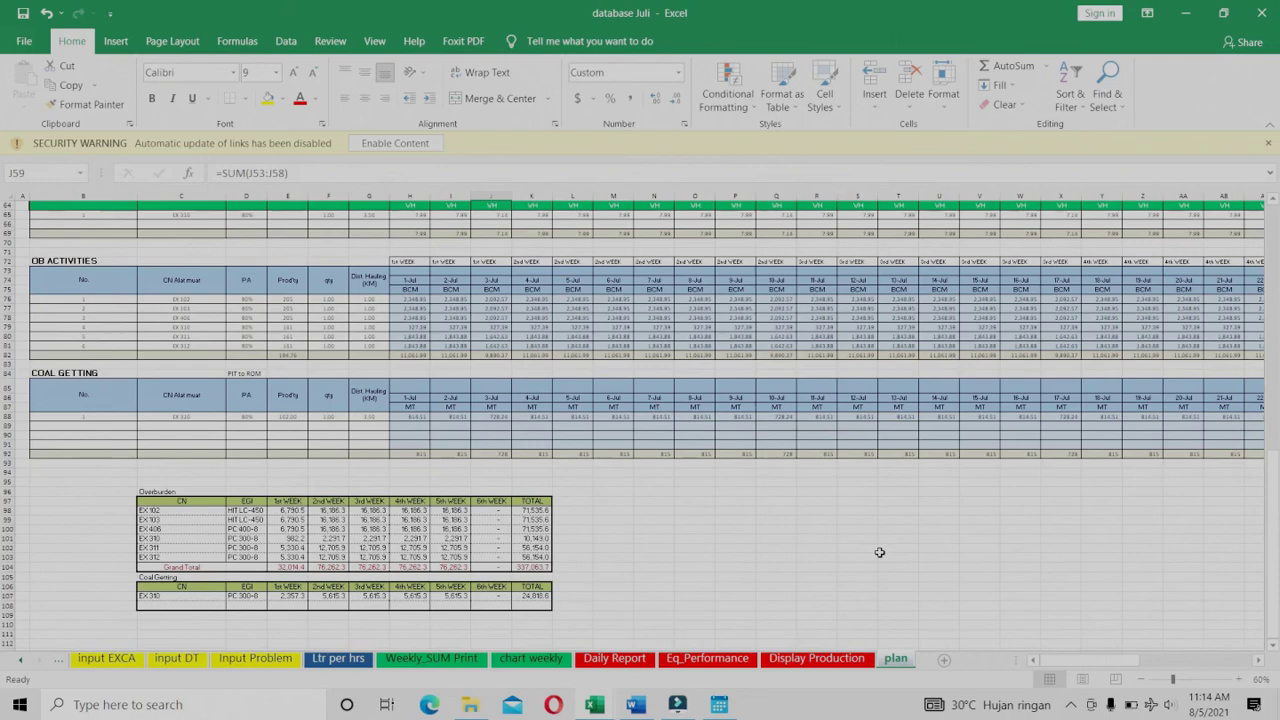
pyautogui.scroll(8, 879, 552)
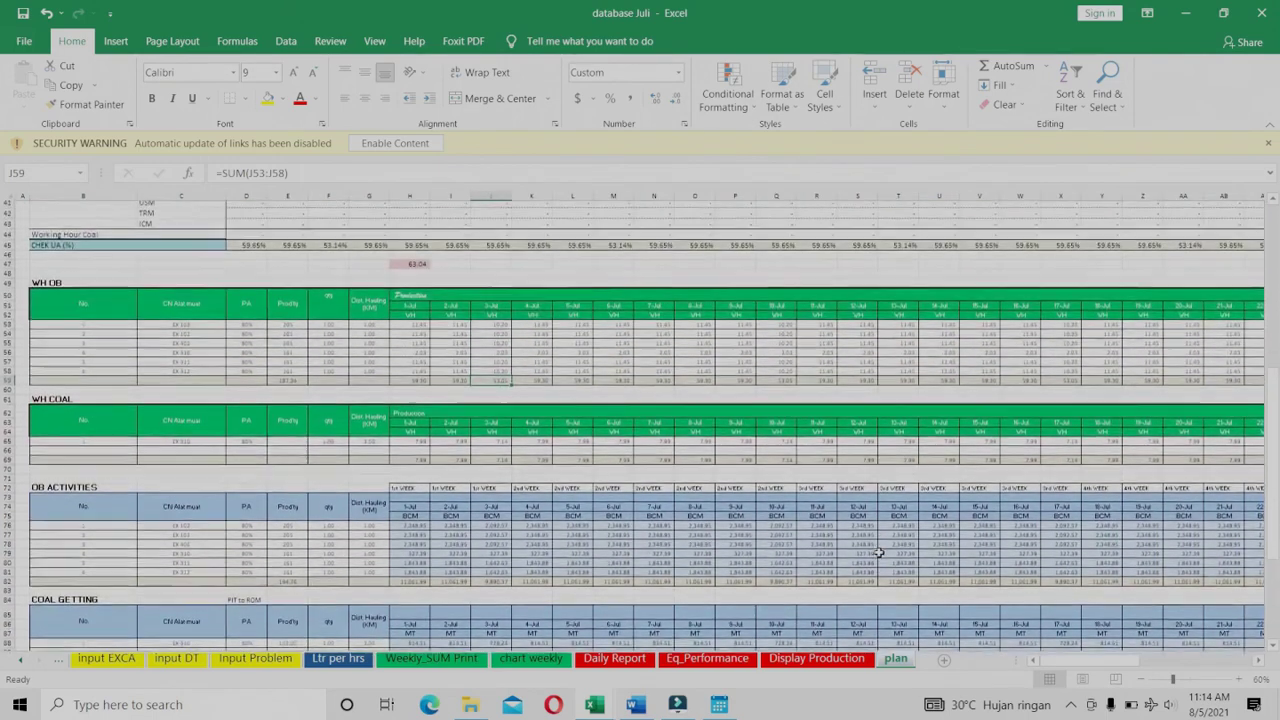
pyautogui.scroll(13, 879, 552)
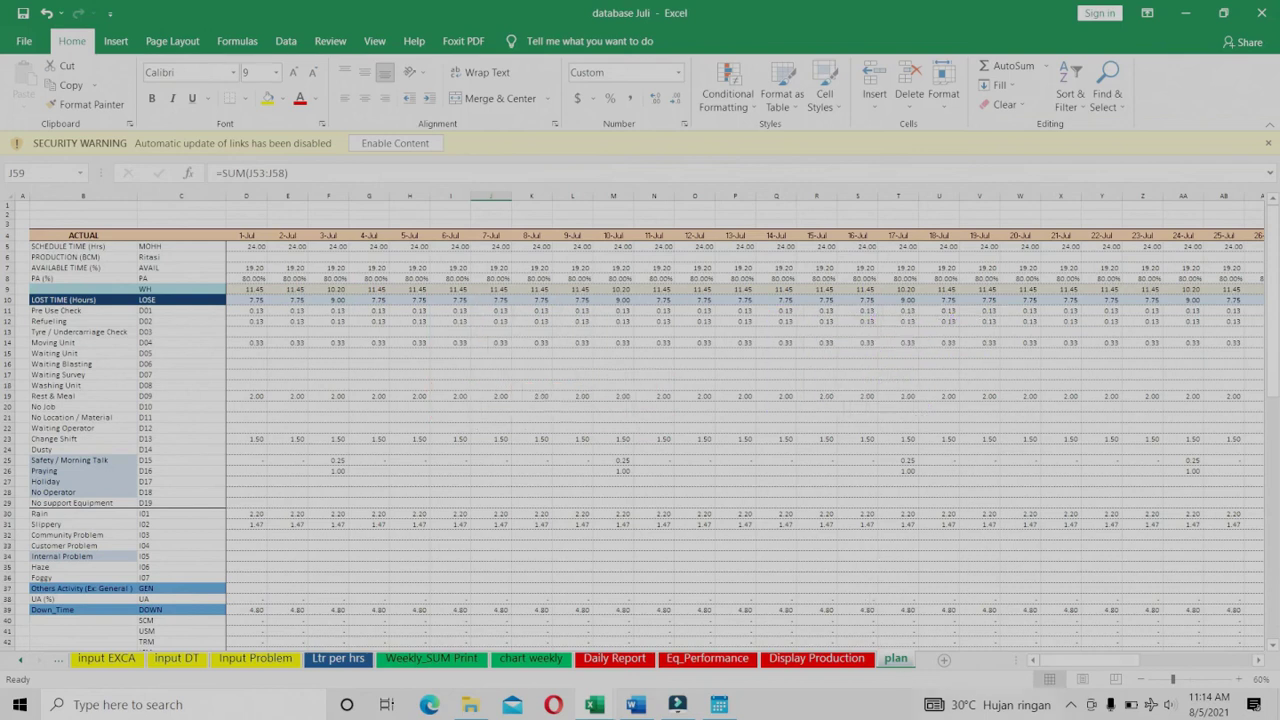
pyautogui.click(1072, 707)
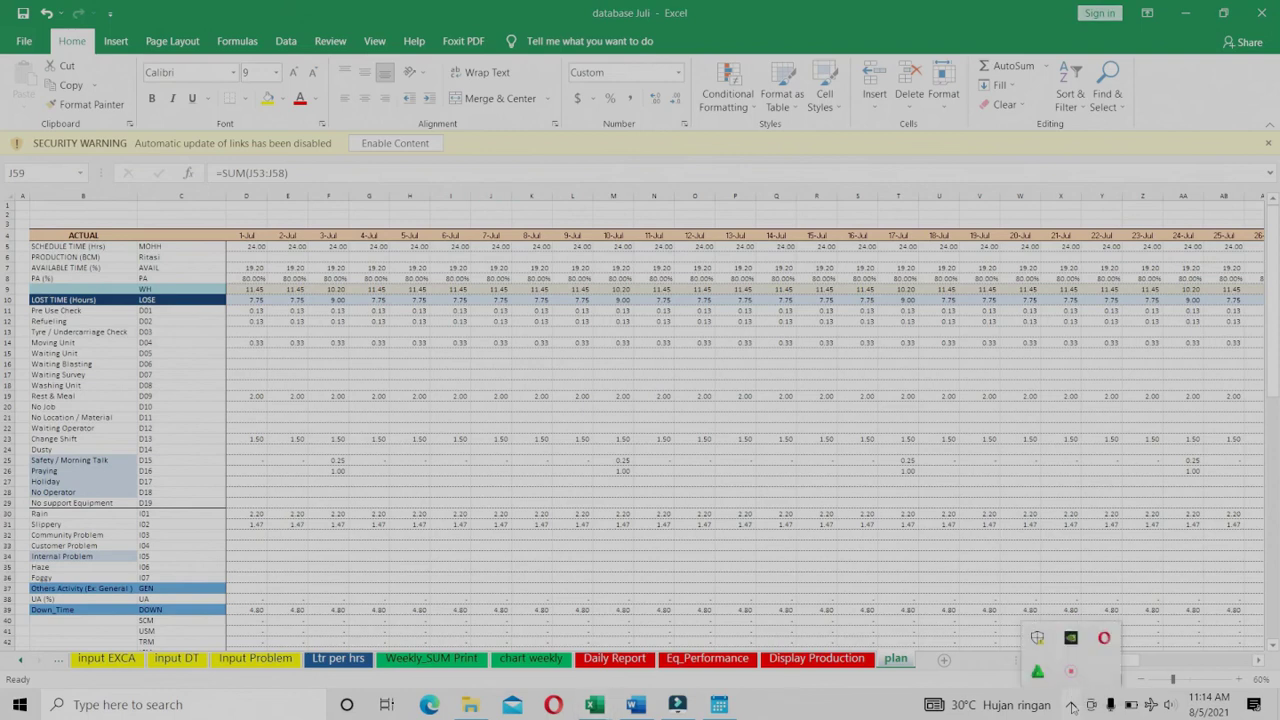
pyautogui.rightClick(1069, 675)
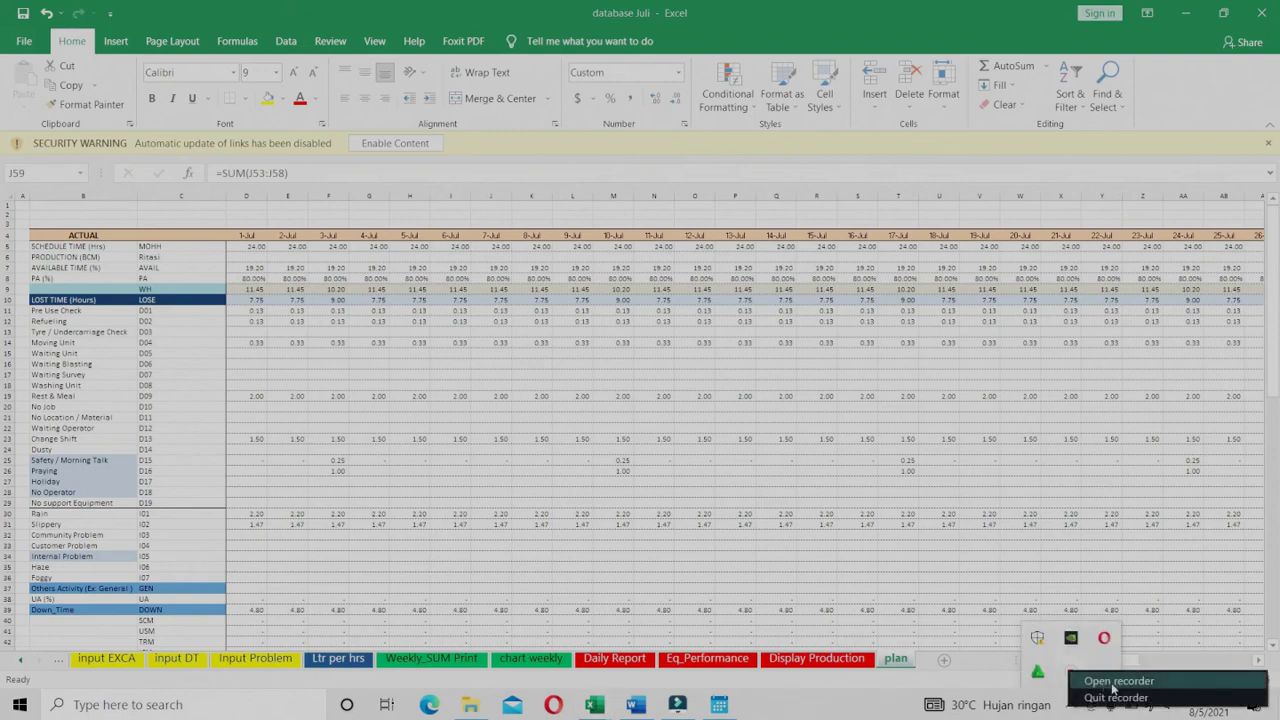
pyautogui.click(1113, 682)
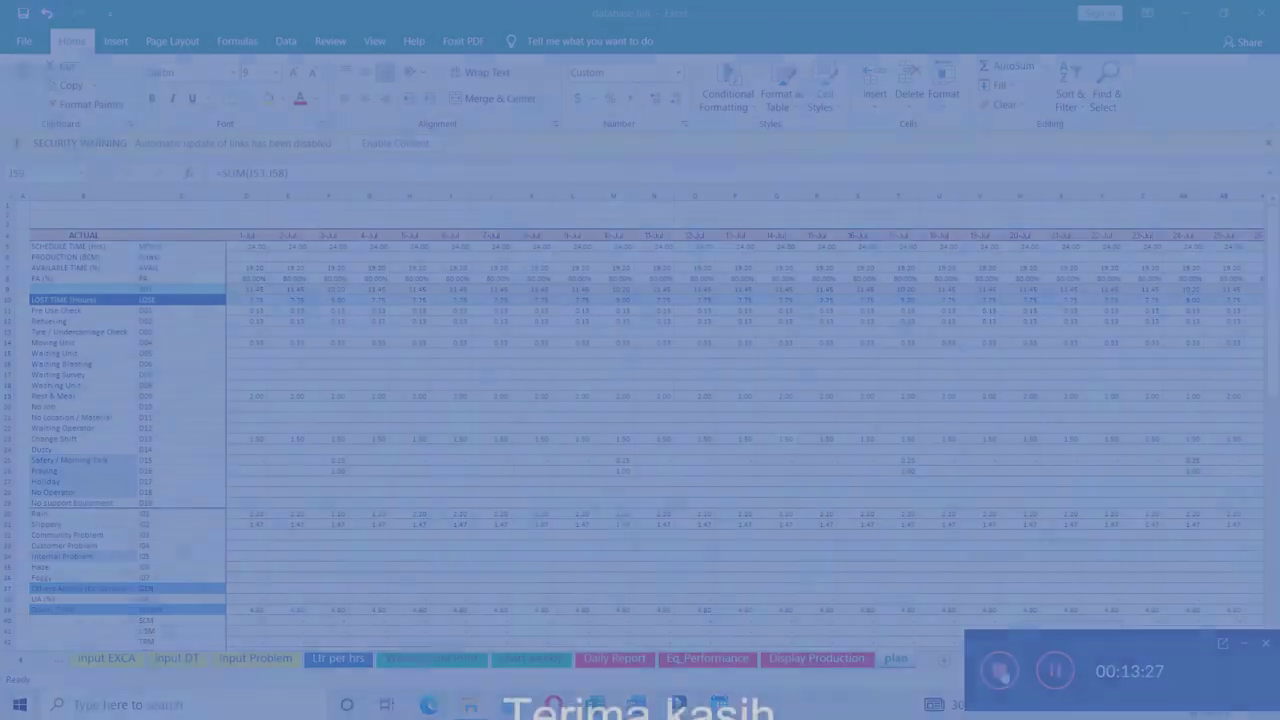